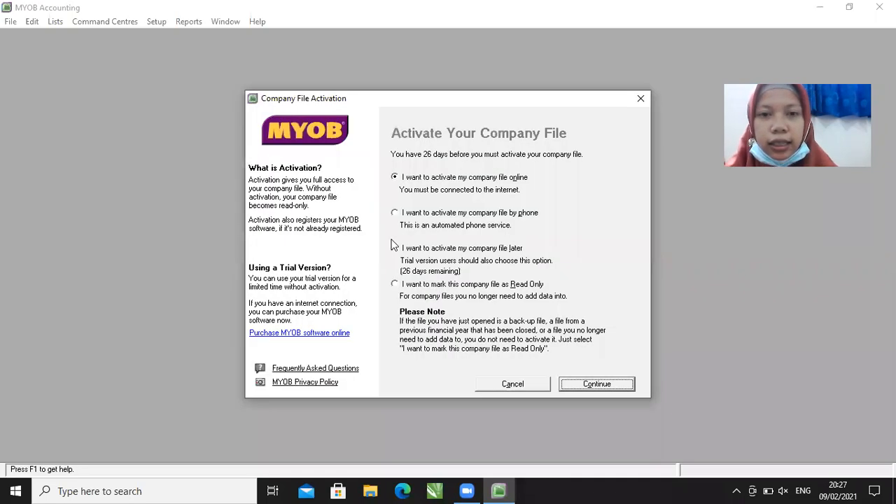
Step: Choose to activate the company file later and decline the data verification
{"action": "left_click", "coordinate": [395, 248]}
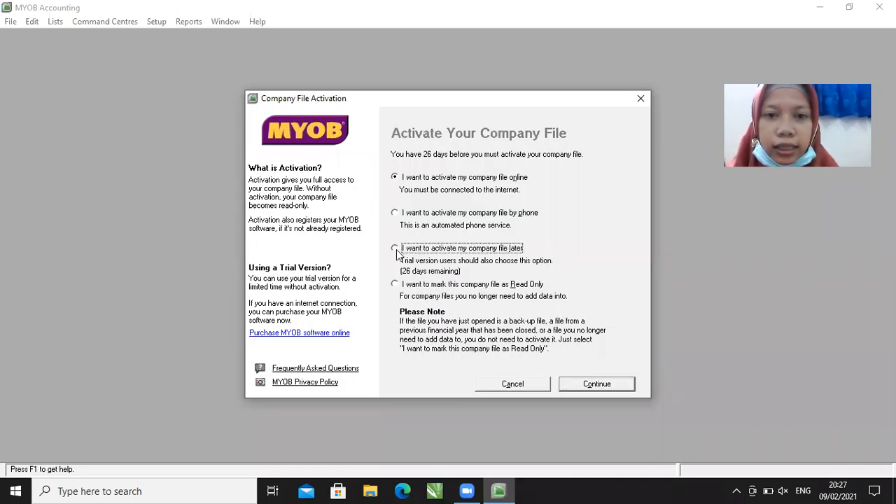
{"action": "left_click", "coordinate": [609, 387]}
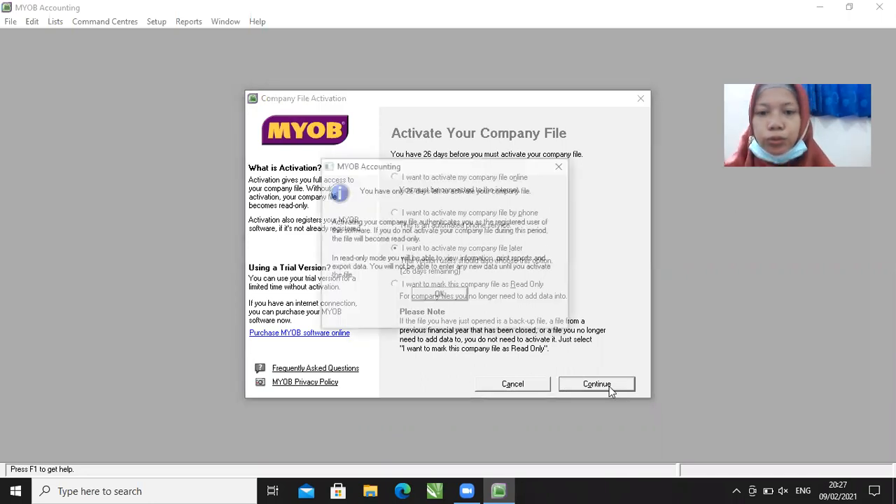
{"action": "left_click", "coordinate": [456, 294]}
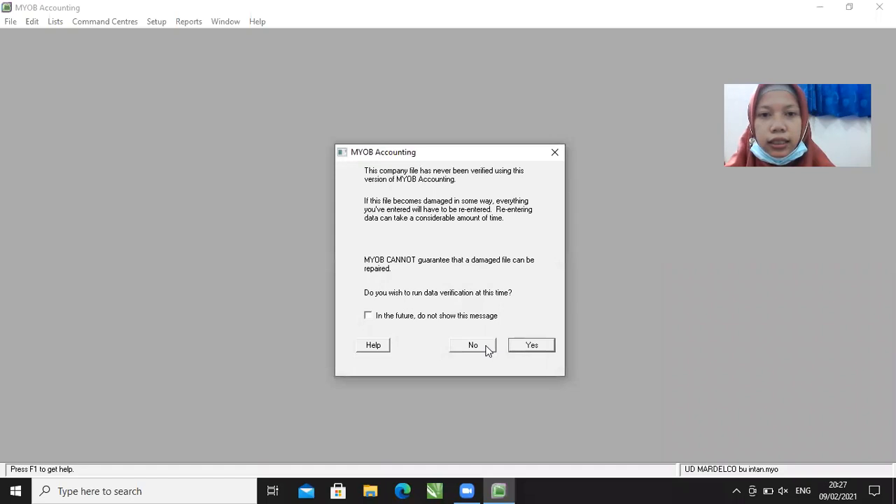
{"action": "left_click", "coordinate": [488, 349]}
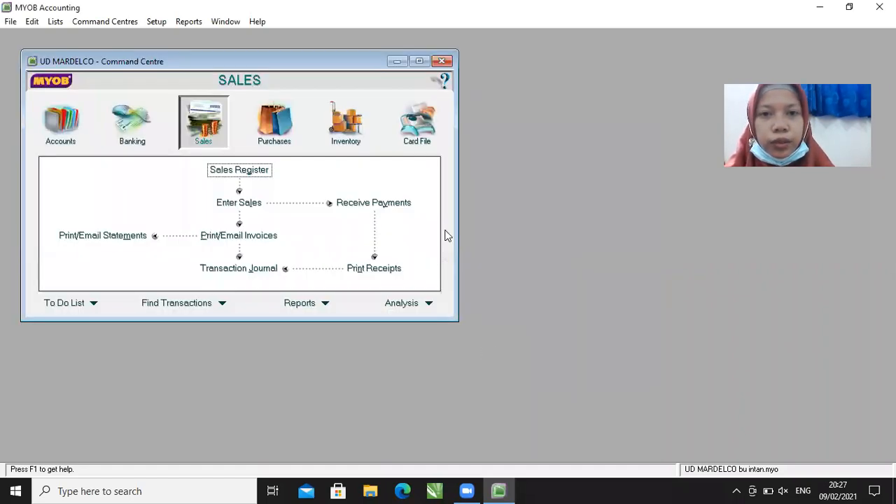
Step: Maximize the Command Centre and open the Accounts Transaction Journal for all transaction types
{"action": "left_click", "coordinate": [420, 62]}
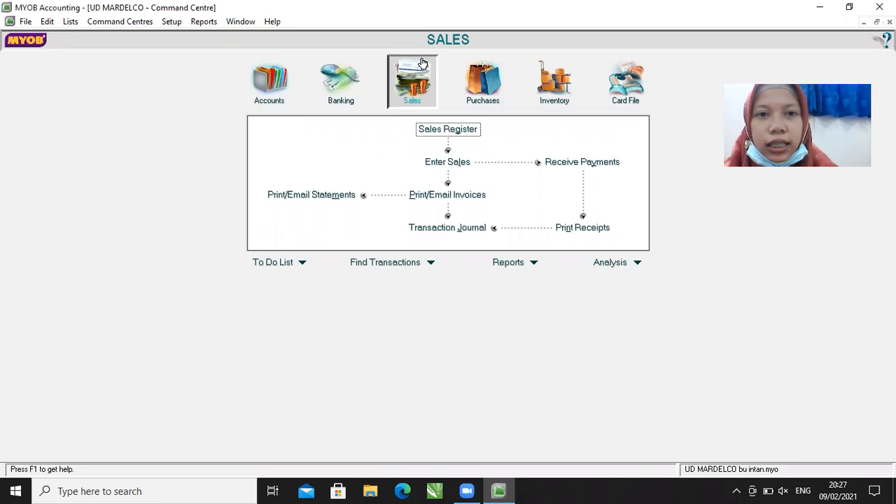
{"action": "left_click", "coordinate": [266, 93]}
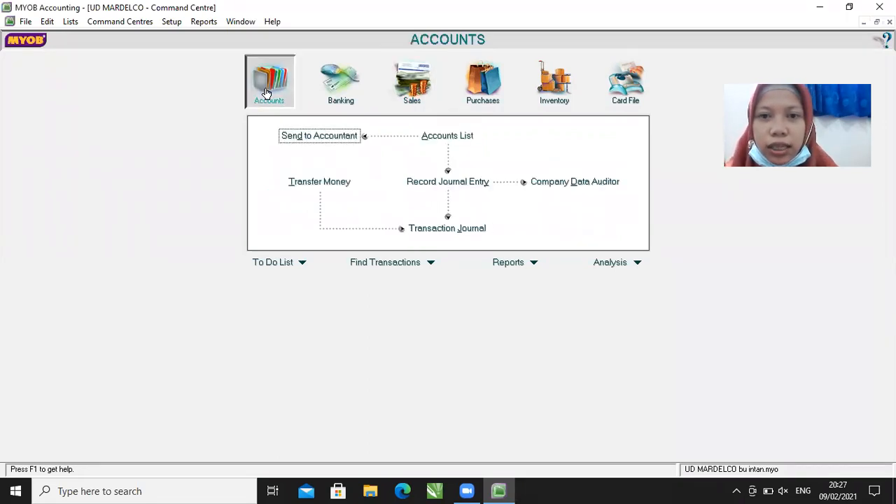
{"action": "left_click", "coordinate": [460, 238]}
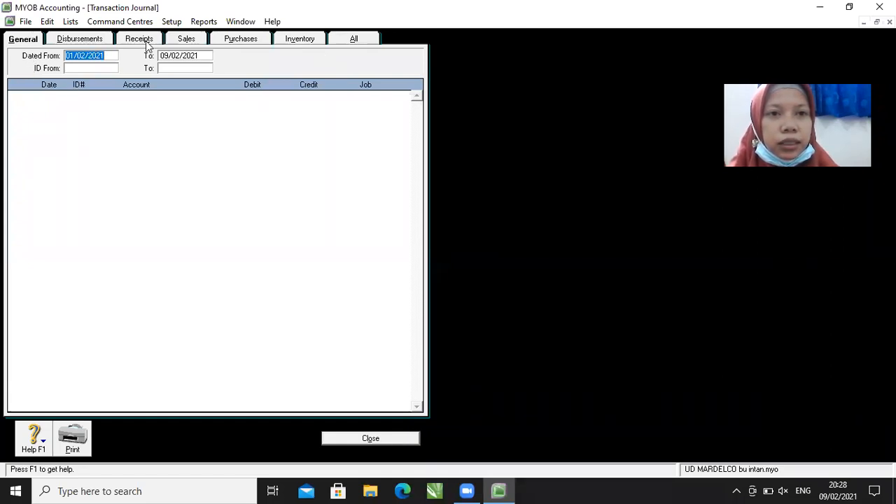
{"action": "left_click", "coordinate": [355, 38]}
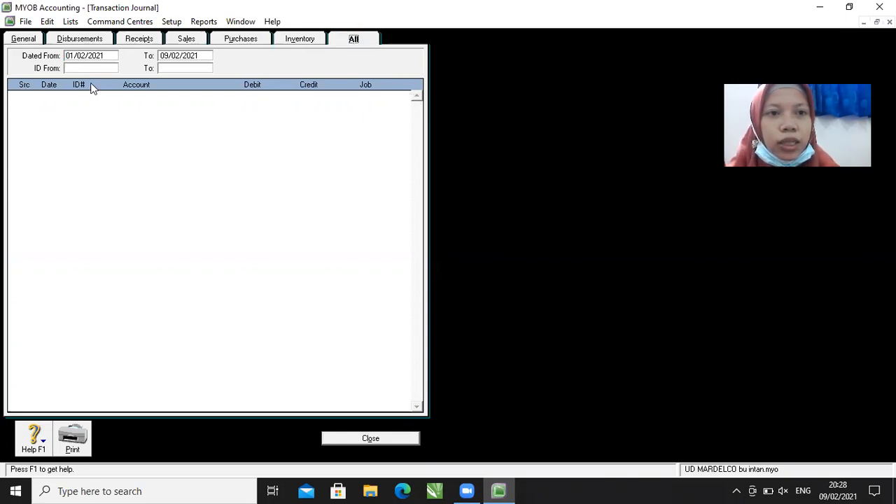
Step: Set the Transaction Journal's start date to 01/01/2019
{"action": "left_click", "coordinate": [105, 53]}
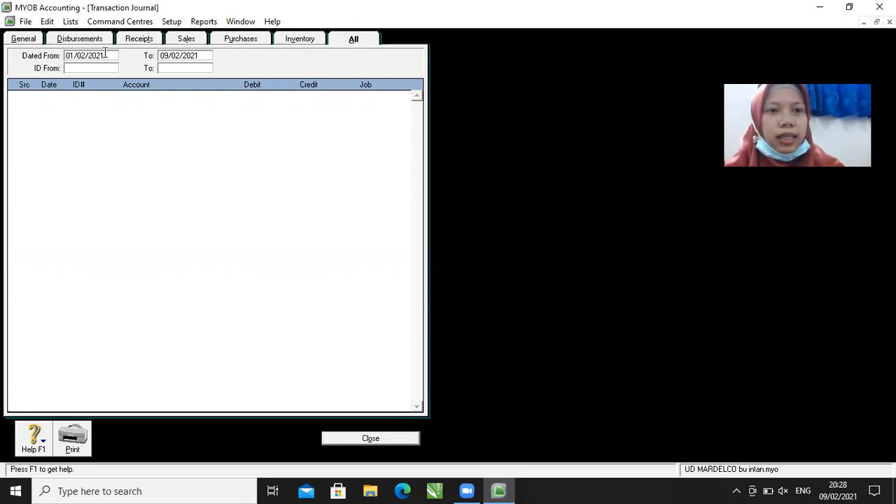
{"action": "key", "text": "BackSpace"}
{"action": "key", "text": "BackSpace"}
{"action": "key", "text": "BackSpace"}
{"action": "key", "text": "BackSpace"}
{"action": "key", "text": "BackSpace"}
{"action": "key", "text": "BackSpace"}
{"action": "key", "text": "BackSpace"}
{"action": "key", "text": "BackSpace"}
{"action": "key", "text": "BackSpace"}
{"action": "key", "text": "BackSpace"}
{"action": "type", "text": "01/"}
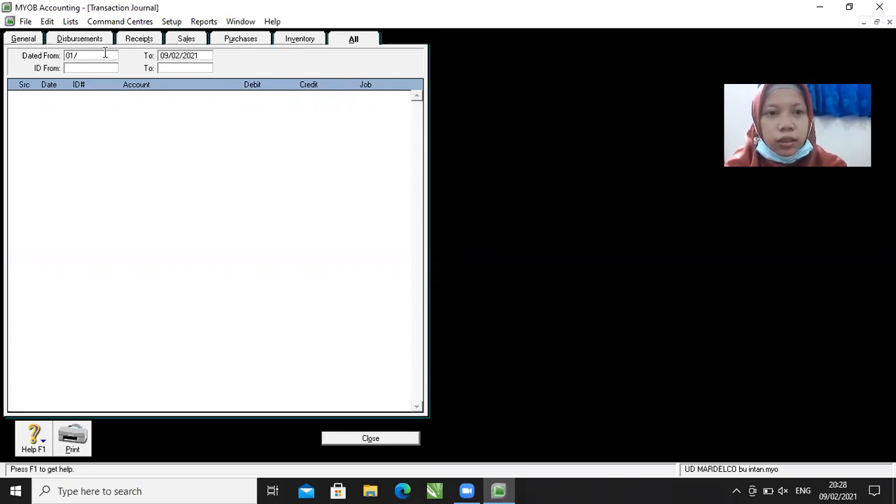
{"action": "type", "text": "01/2019"}
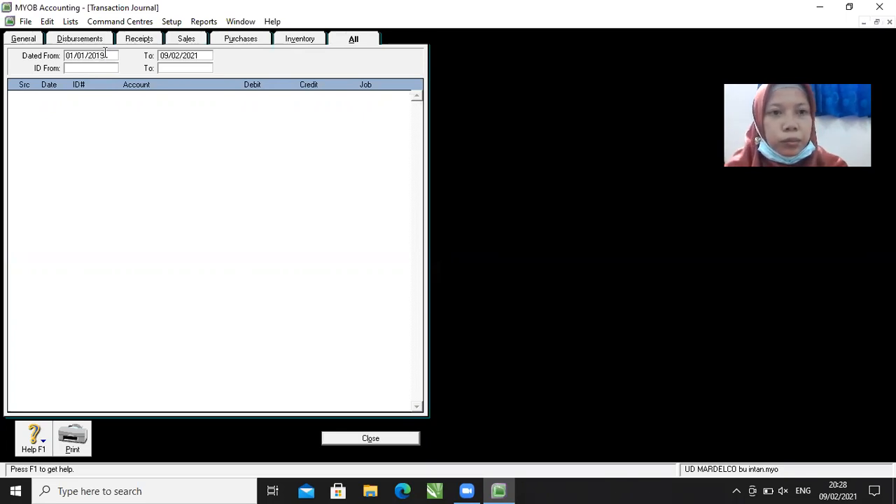
Step: Set the journal's end date to 31/12/2019, review the recorded entries through the last one, and close the journal
{"action": "left_click", "coordinate": [199, 56]}
{"action": "type", "text": "3"}
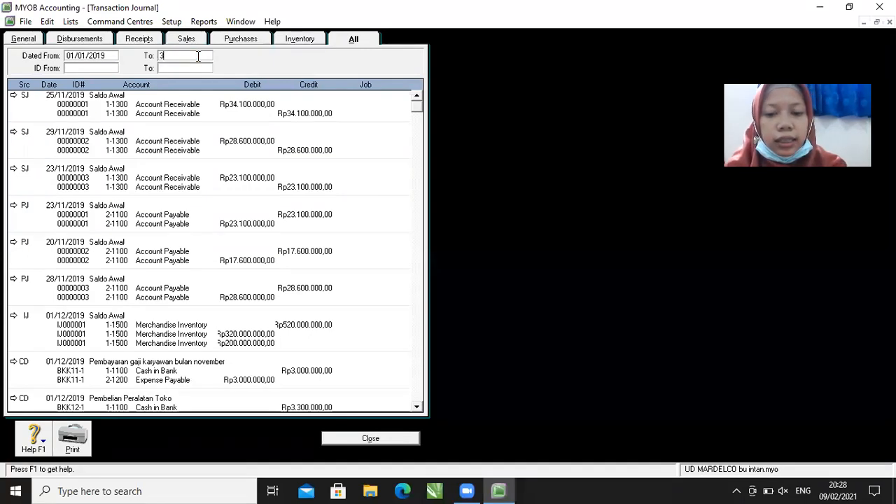
{"action": "type", "text": "1/12/2019"}
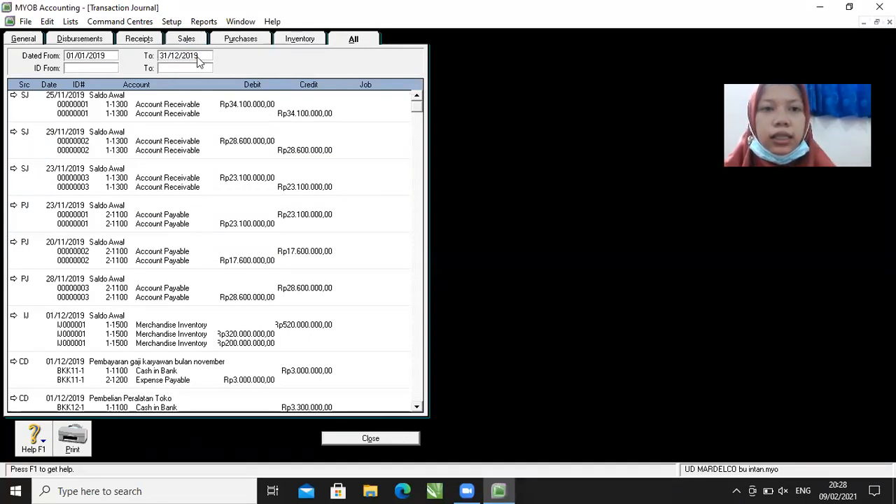
{"action": "key", "text": "Tab"}
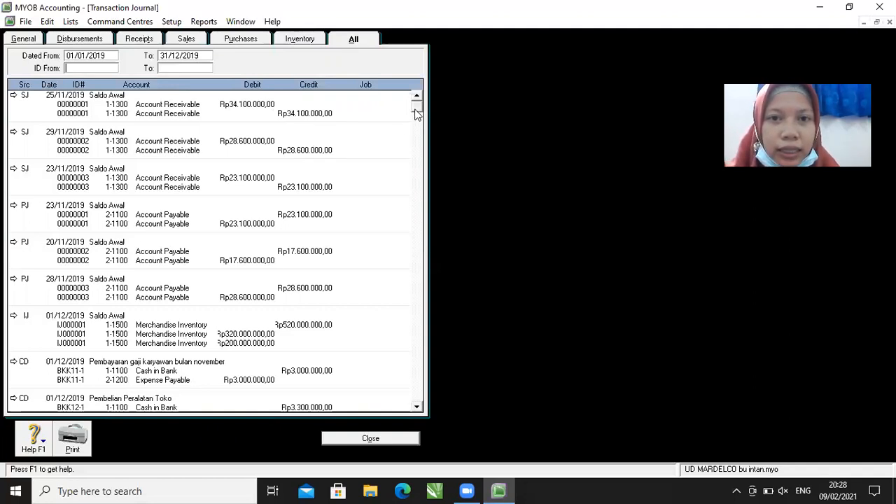
{"action": "left_click_drag", "start_coordinate": [416, 113], "coordinate": [427, 401]}
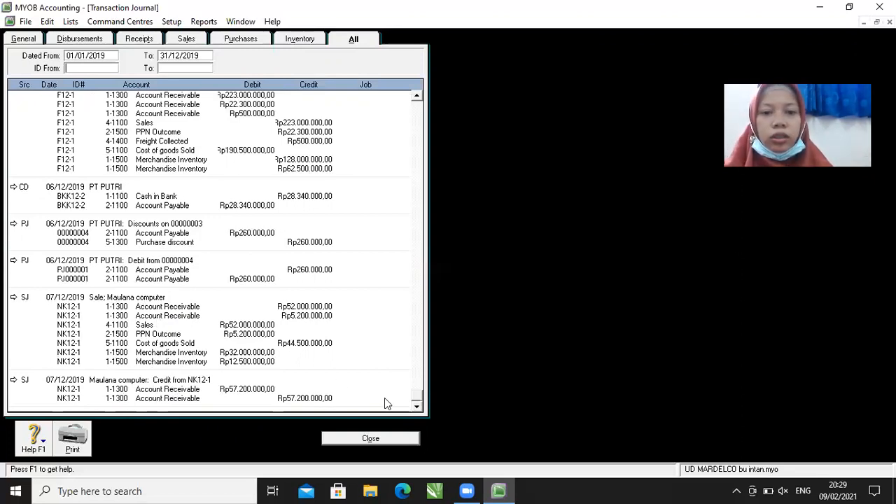
{"action": "left_click", "coordinate": [375, 439]}
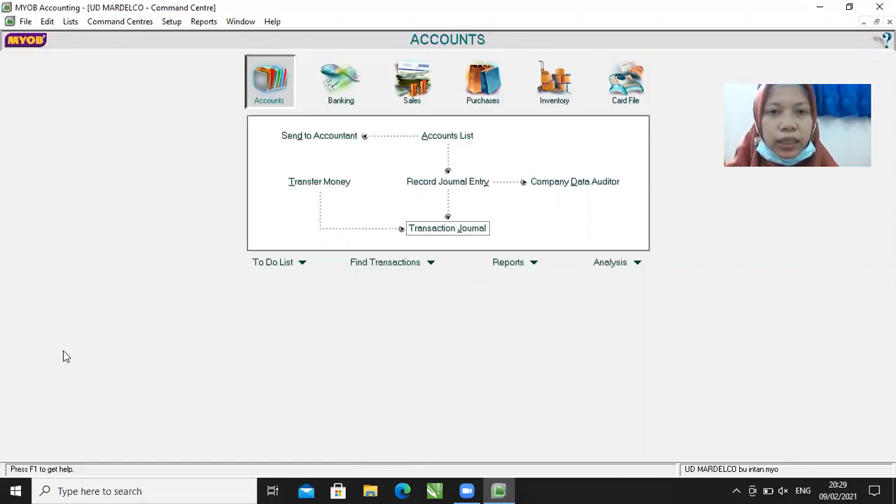
Step: Start a new Spend Money entry in Banking and set its paying account to Petty Cash
{"action": "left_click", "coordinate": [321, 105]}
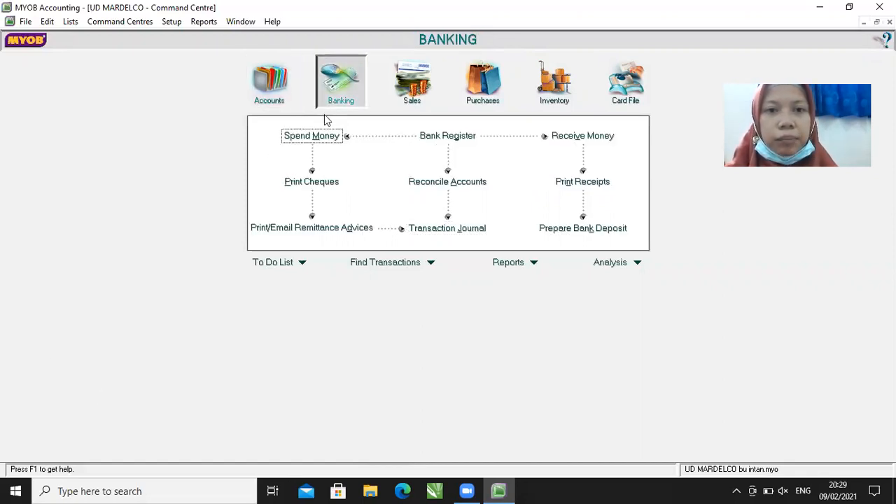
{"action": "left_click", "coordinate": [324, 139]}
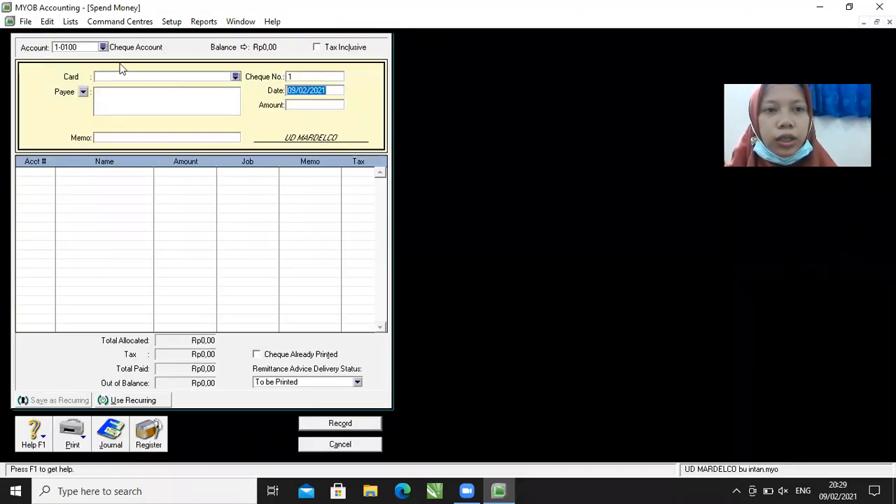
{"action": "left_click", "coordinate": [102, 48]}
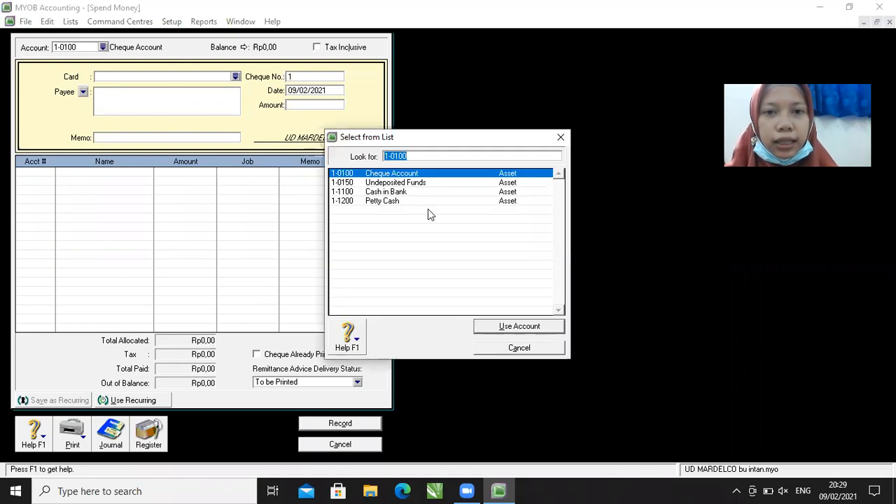
{"action": "left_click", "coordinate": [396, 202]}
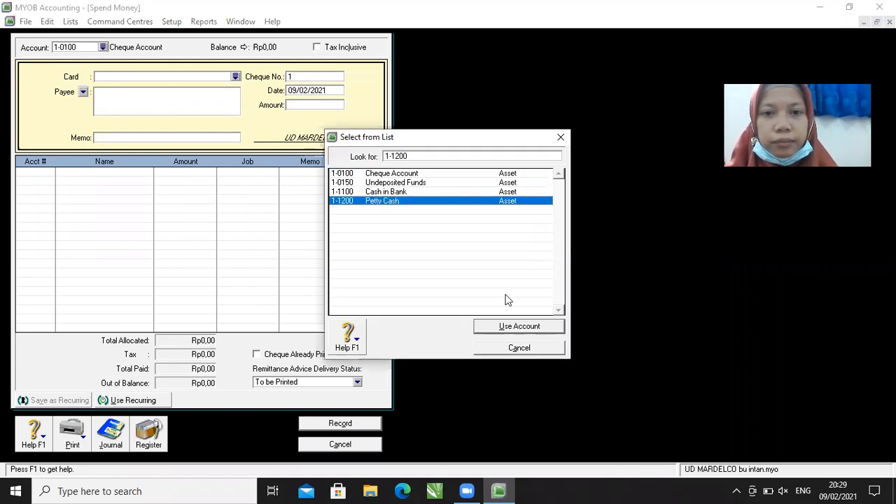
{"action": "left_click", "coordinate": [520, 327]}
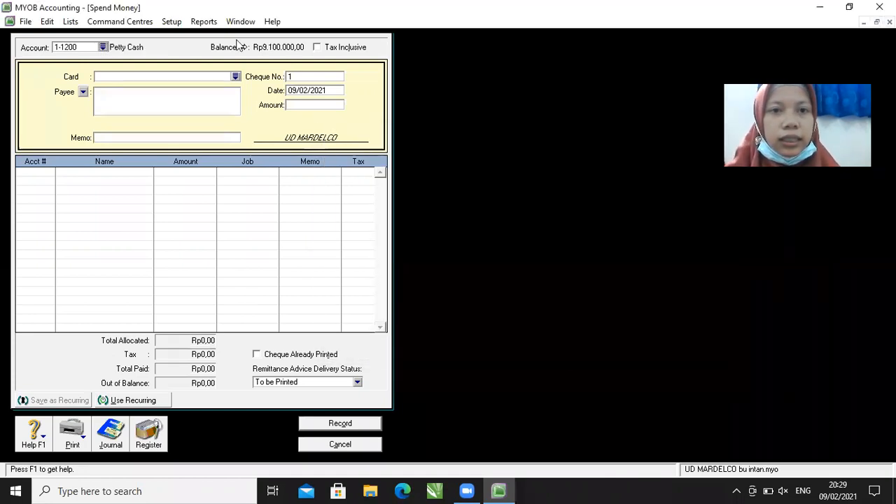
Step: Set the payment's cheque number to V12-3 and its date to 9/12/2019
{"action": "left_click", "coordinate": [307, 79]}
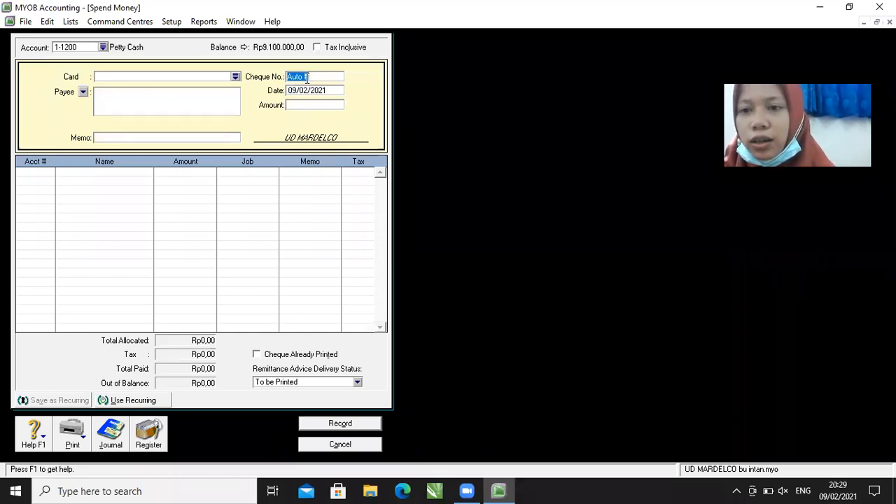
{"action": "key", "text": "BackSpace"}
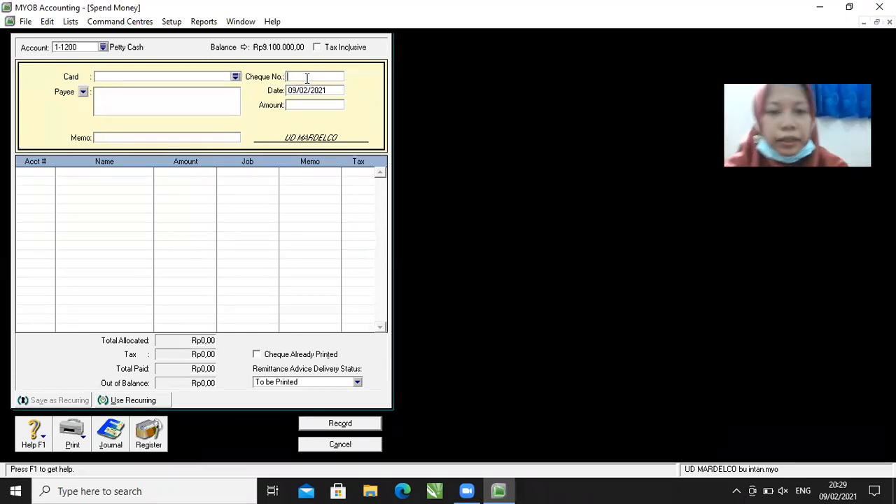
{"action": "type", "text": "V12-3"}
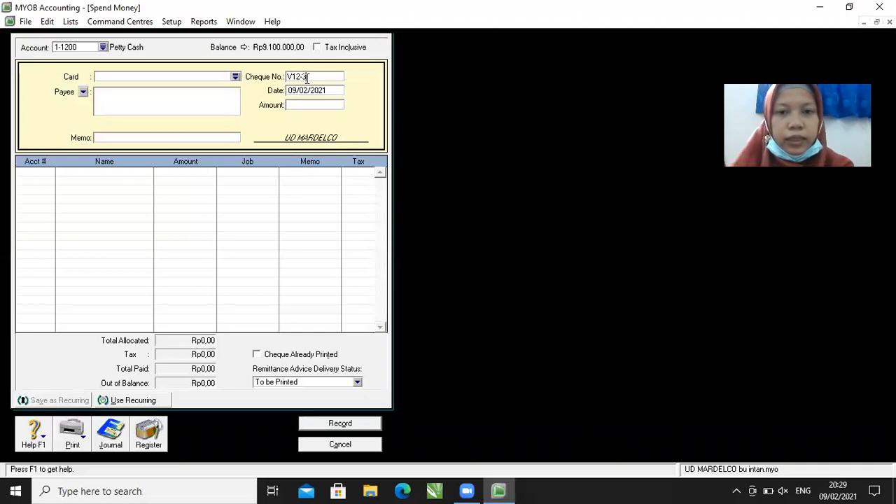
{"action": "key", "text": "Tab"}
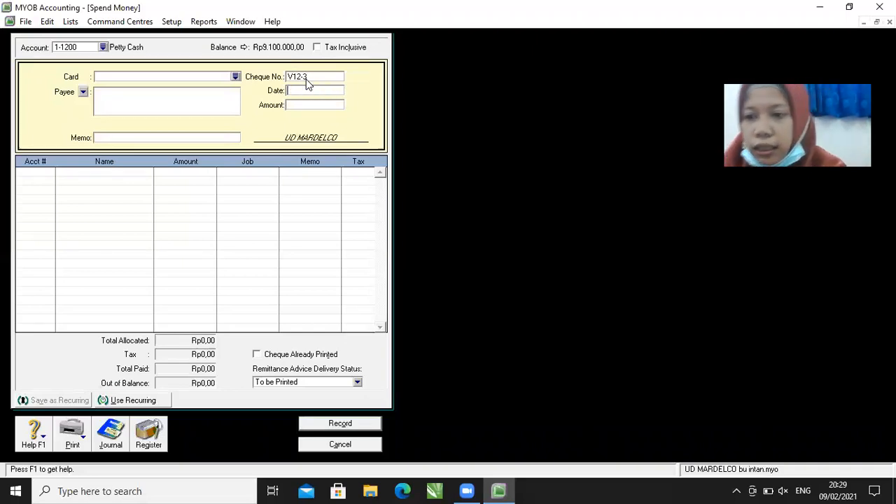
{"action": "type", "text": "9"}
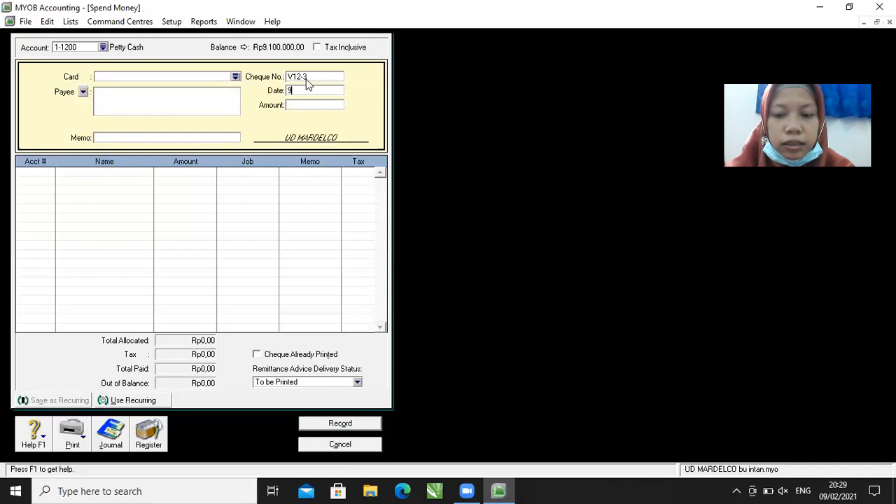
{"action": "type", "text": "/12/2019"}
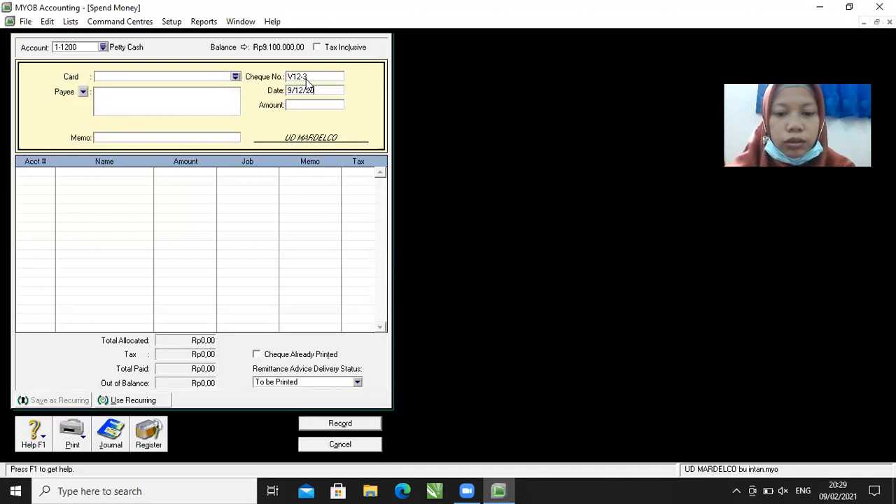
Step: Enter 1000000 as the payment amount and "Pembelian Perlengkapan Toko" as the memo
{"action": "left_click", "coordinate": [308, 106]}
{"action": "key", "text": "BackSpace"}
{"action": "type", "text": "1000000"}
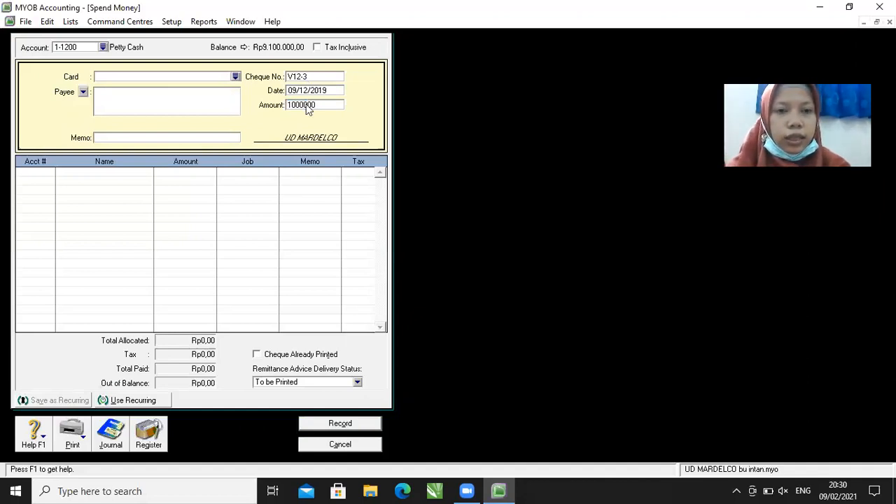
{"action": "key", "text": "Tab"}
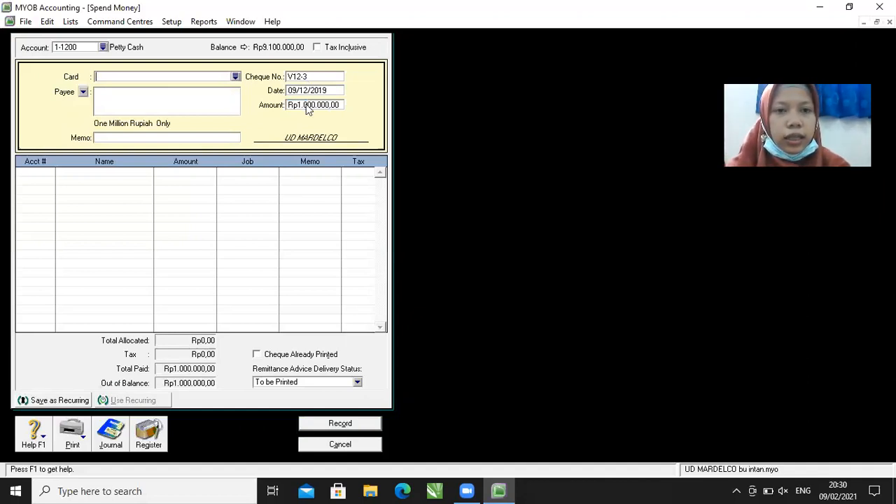
{"action": "left_click", "coordinate": [177, 139]}
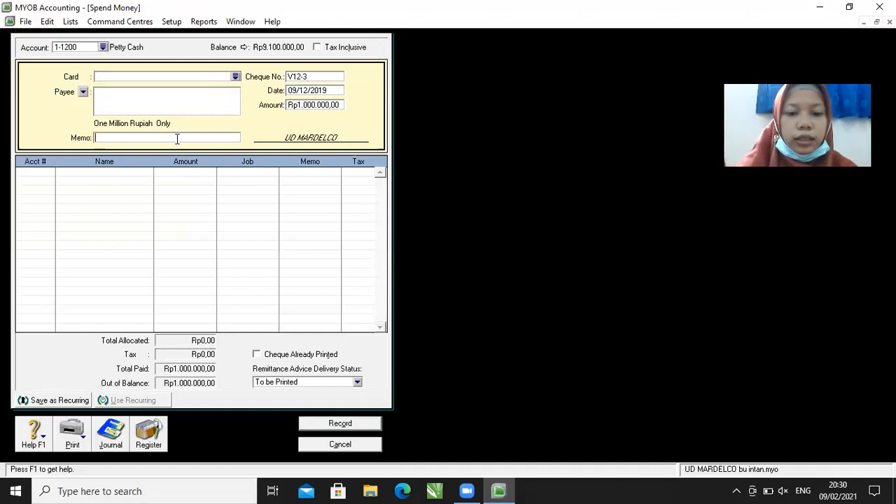
{"action": "type", "text": "Pembelian Perlengkapan Toko"}
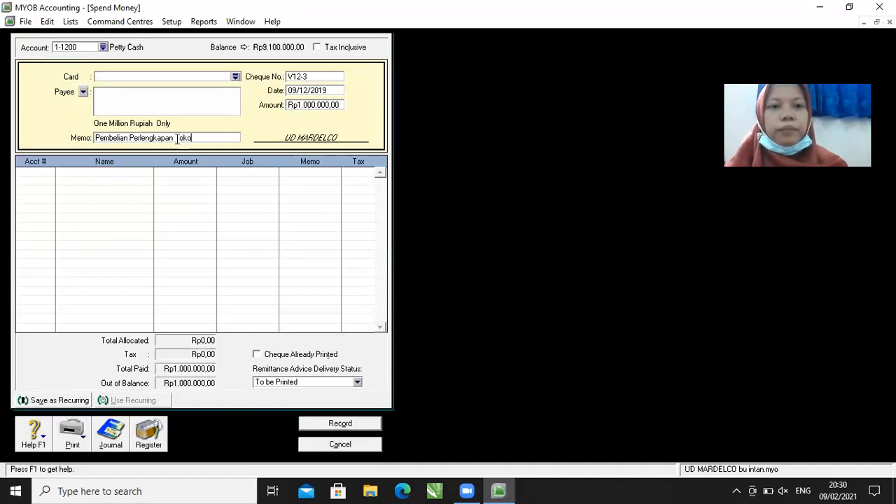
Step: Allocate the petty cash payment to account 1-1600 Store Supplies, record it, and close the Spend Money form
{"action": "left_click", "coordinate": [51, 175]}
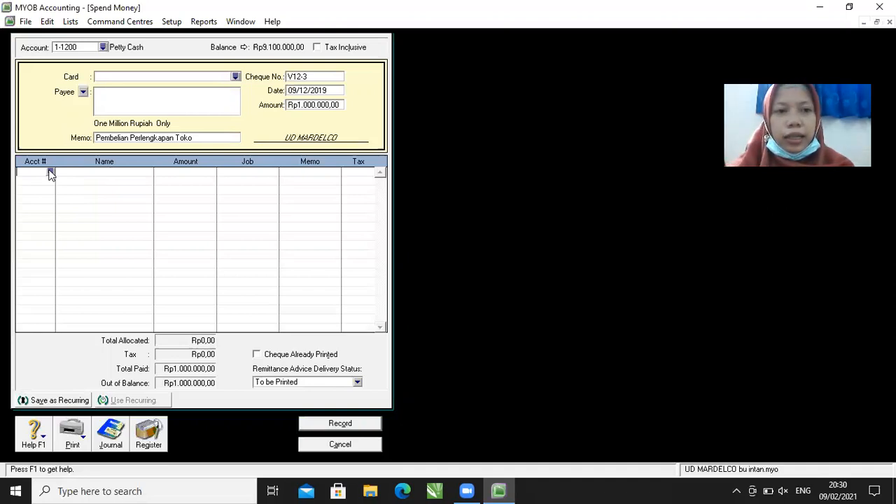
{"action": "left_click", "coordinate": [50, 172]}
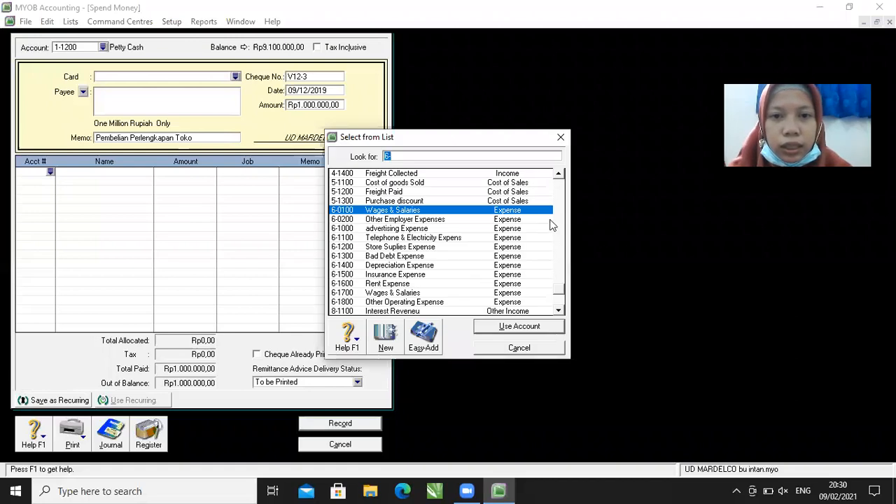
{"action": "left_click", "coordinate": [559, 174]}
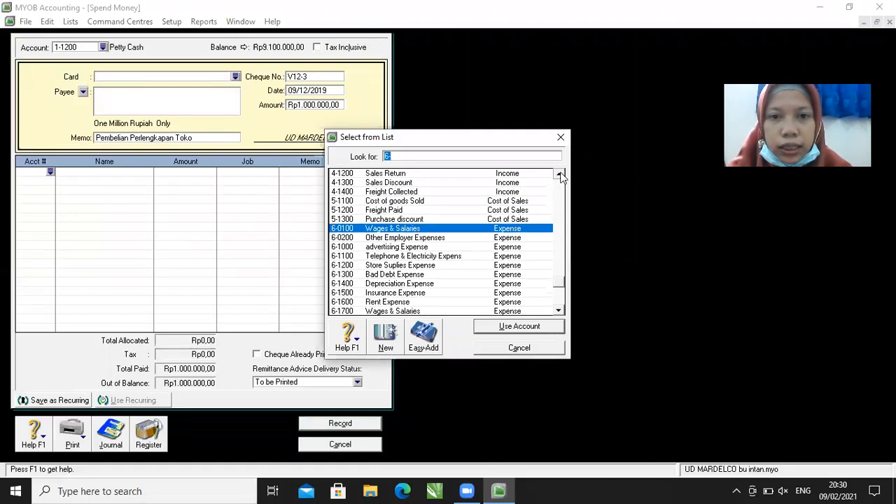
{"action": "left_click_drag", "start_coordinate": [559, 174], "coordinate": [559, 174]}
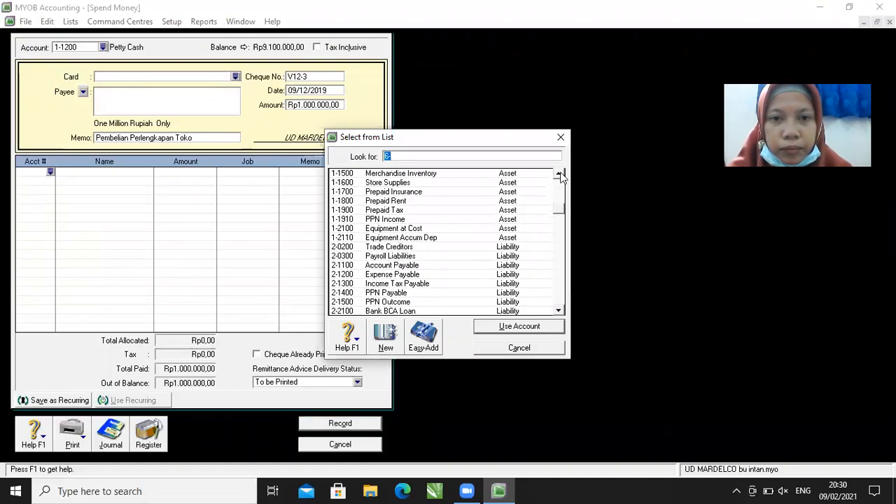
{"action": "left_click", "coordinate": [376, 229]}
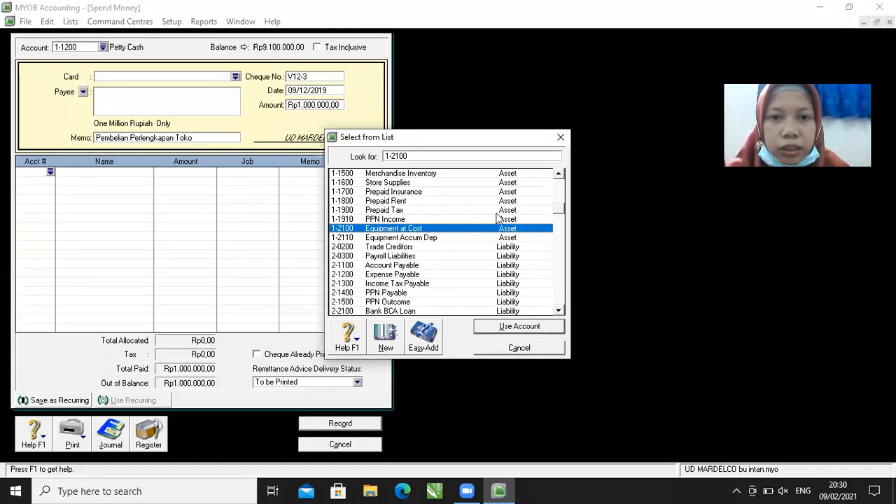
{"action": "left_click", "coordinate": [389, 183]}
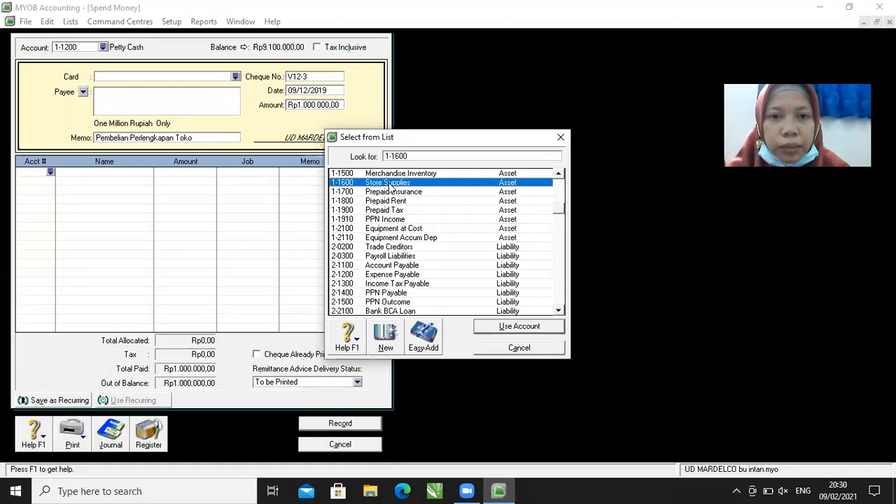
{"action": "left_click", "coordinate": [505, 327]}
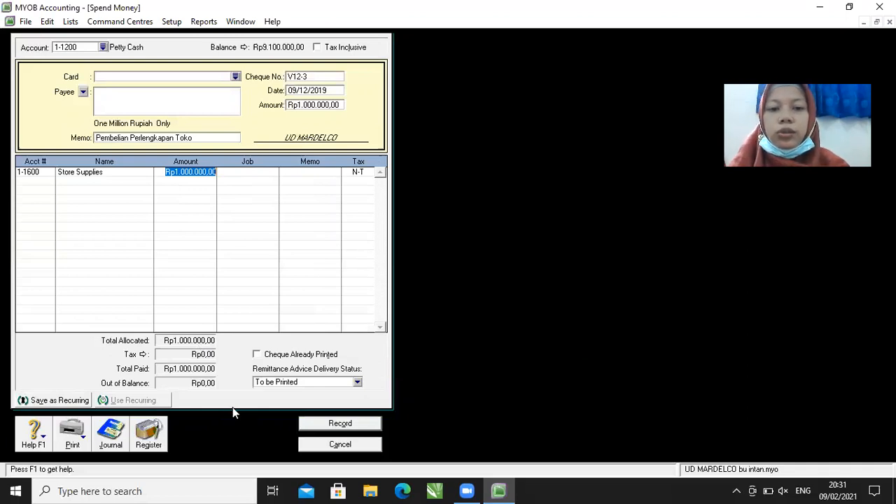
{"action": "left_click", "coordinate": [340, 424]}
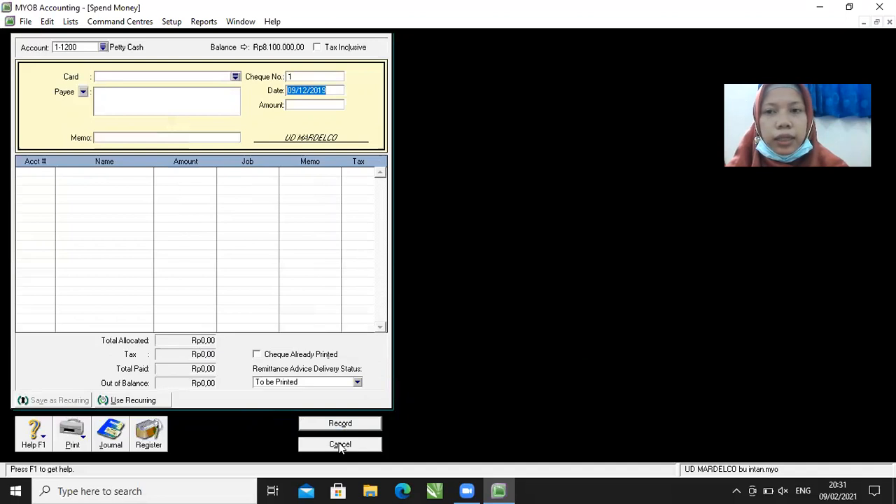
{"action": "left_click", "coordinate": [340, 445]}
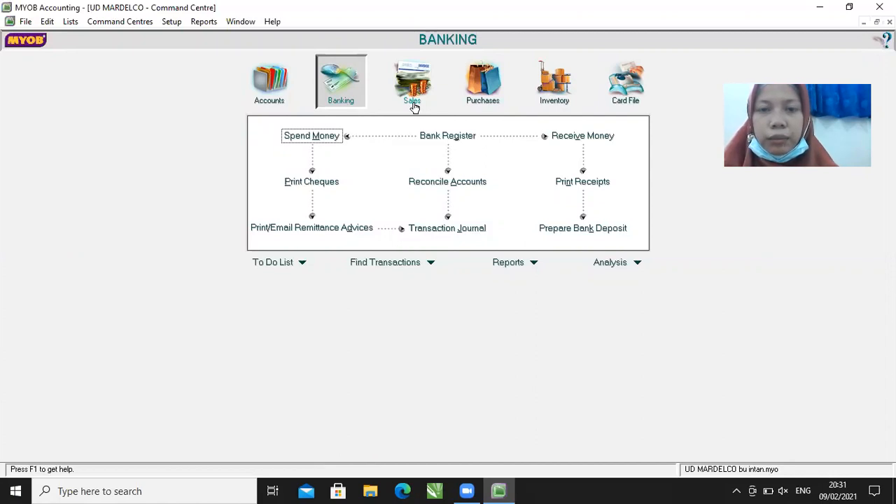
Step: Start a Pay Bills entry in Purchases, paid from 1-1100 Cash in Bank to supplier PT TIARA
{"action": "left_click", "coordinate": [482, 82]}
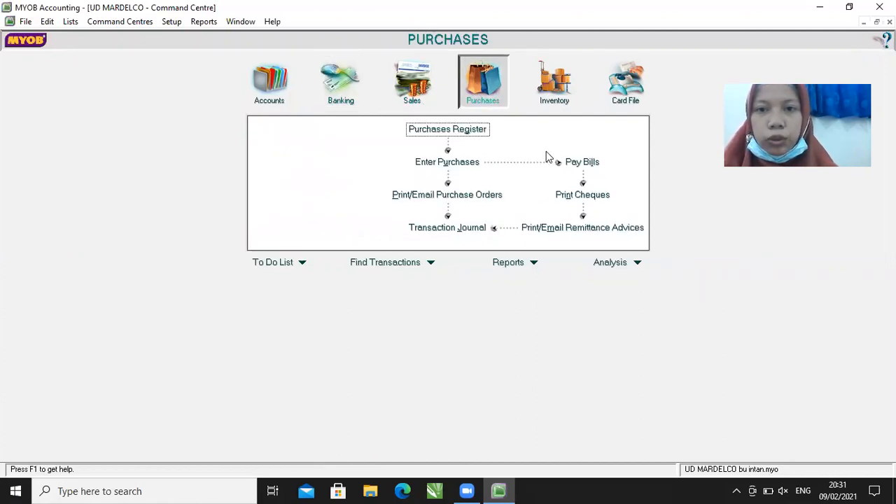
{"action": "left_click", "coordinate": [584, 168]}
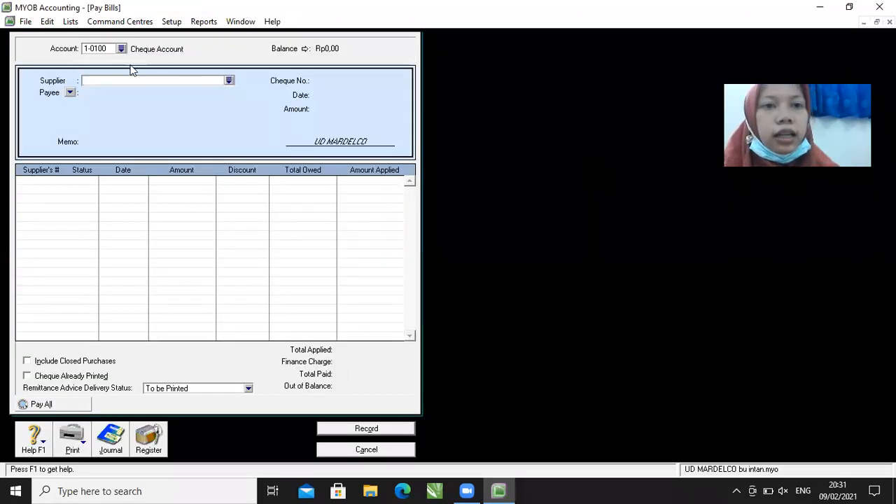
{"action": "left_click", "coordinate": [121, 50]}
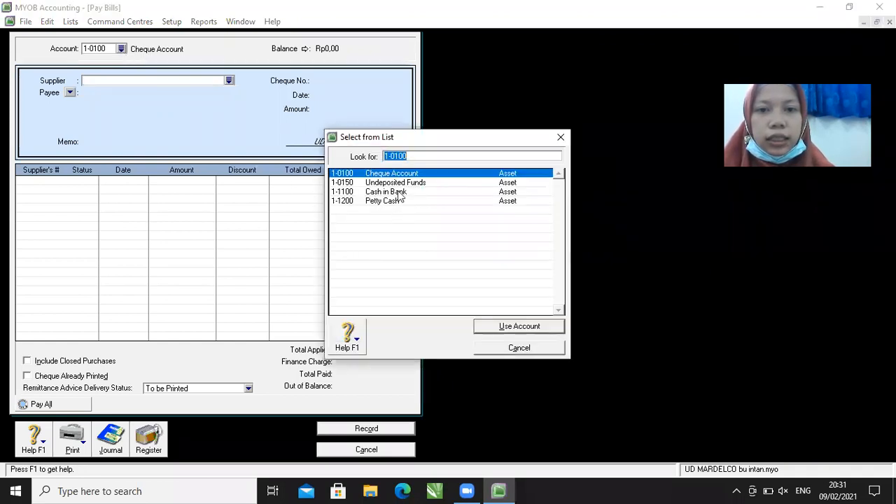
{"action": "left_click", "coordinate": [394, 195]}
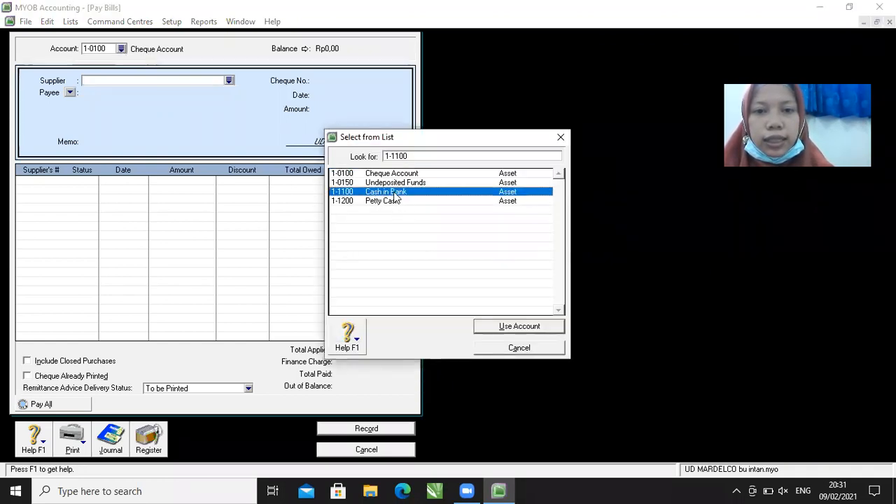
{"action": "left_click", "coordinate": [504, 325]}
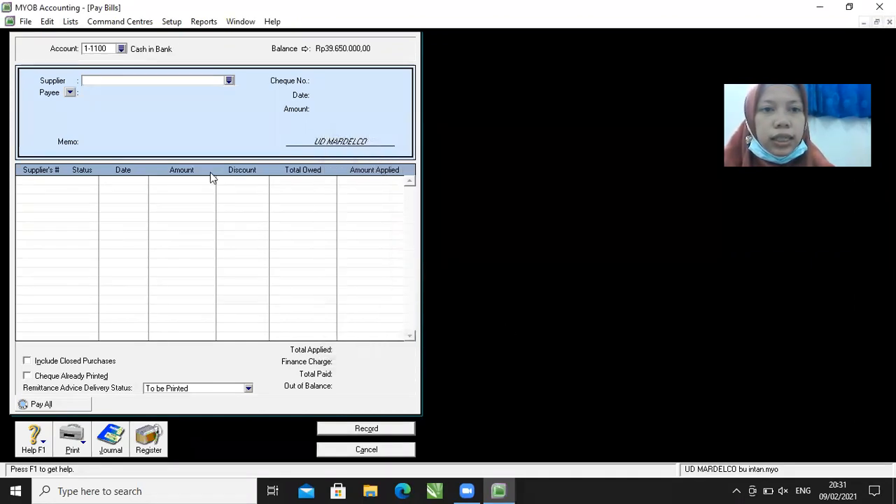
{"action": "left_click", "coordinate": [229, 81]}
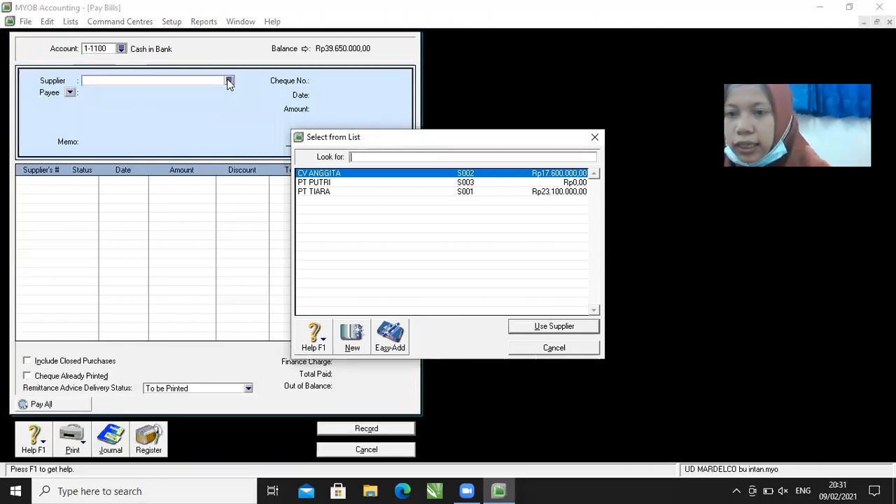
{"action": "left_click", "coordinate": [355, 192]}
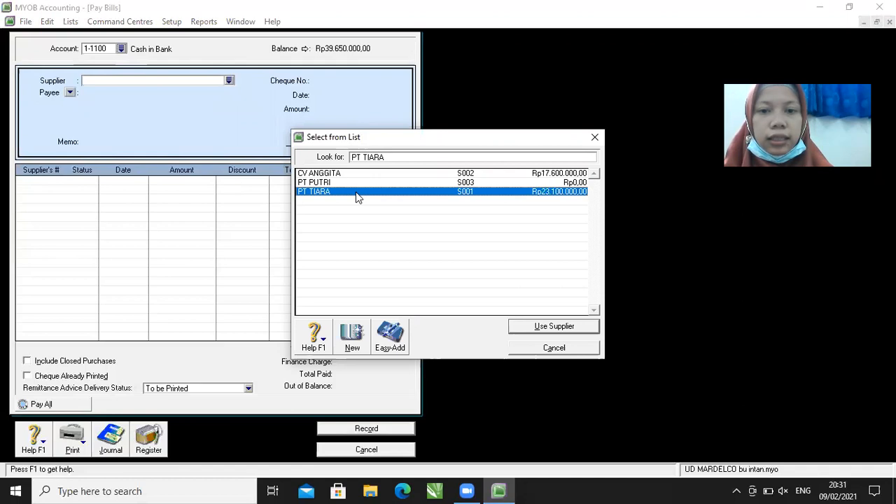
{"action": "left_click", "coordinate": [537, 327]}
Step: Set the bill payment's cheque number to BKK12-3 and its date to 9/12/2019
{"action": "left_click", "coordinate": [345, 78]}
{"action": "key", "text": "BackSpace"}
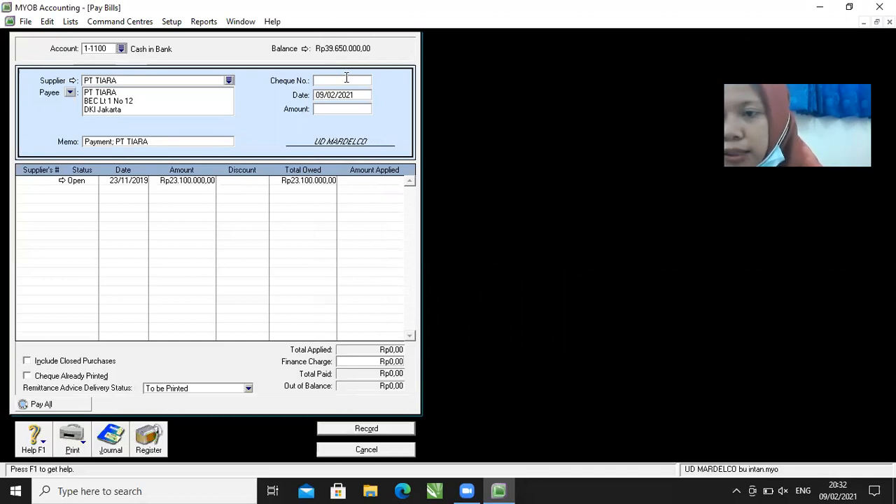
{"action": "type", "text": "BK"}
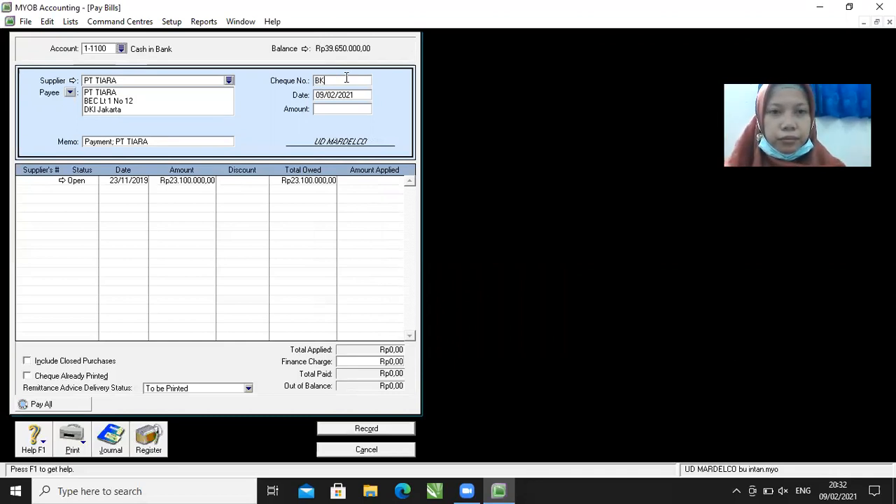
{"action": "type", "text": "K12-3"}
{"action": "left_click", "coordinate": [363, 96]}
{"action": "key", "text": "BackSpace"}
{"action": "type", "text": "9/12/2019"}
Step: Apply a payment of 23100000 to PT TIARA's open bill dated 23/11/2019, record it, and close the Pay Bills form
{"action": "left_click", "coordinate": [345, 110]}
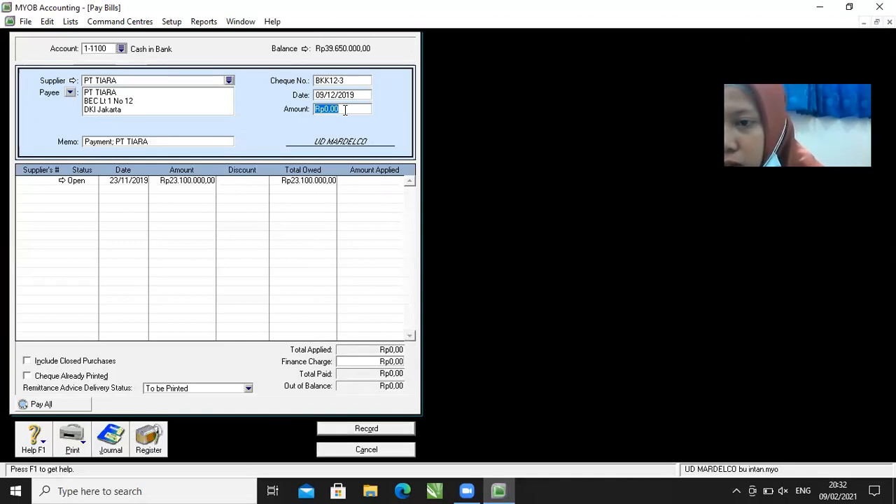
{"action": "type", "text": "2"}
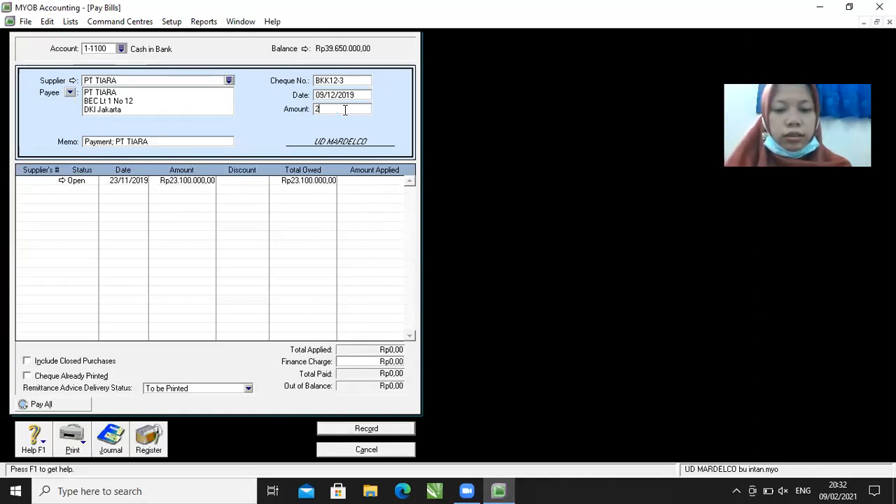
{"action": "type", "text": "3.100.000"}
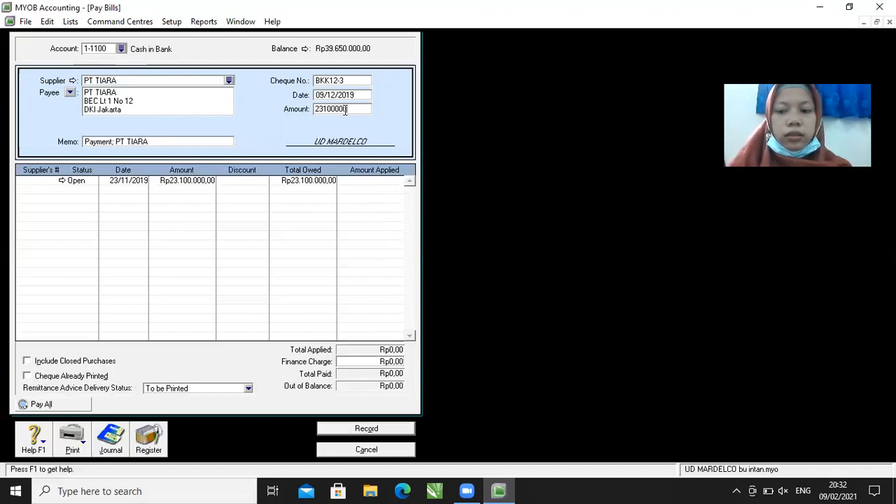
{"action": "key", "text": "Tab"}
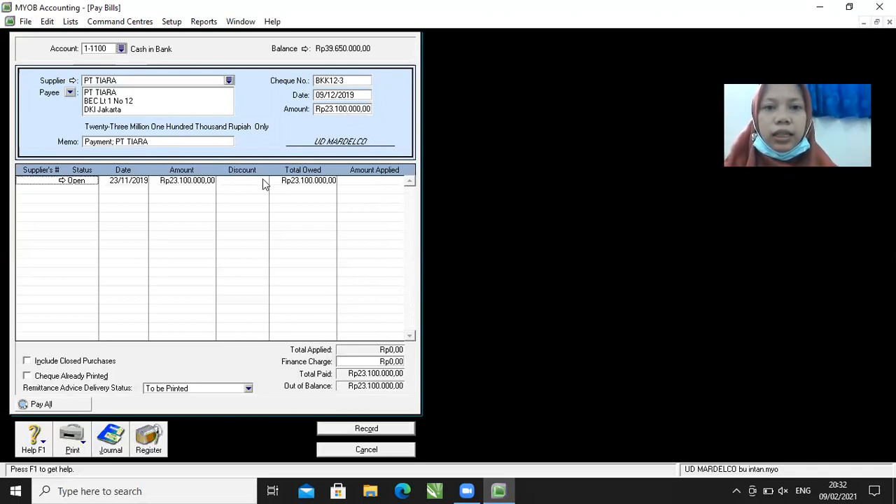
{"action": "left_click", "coordinate": [369, 181]}
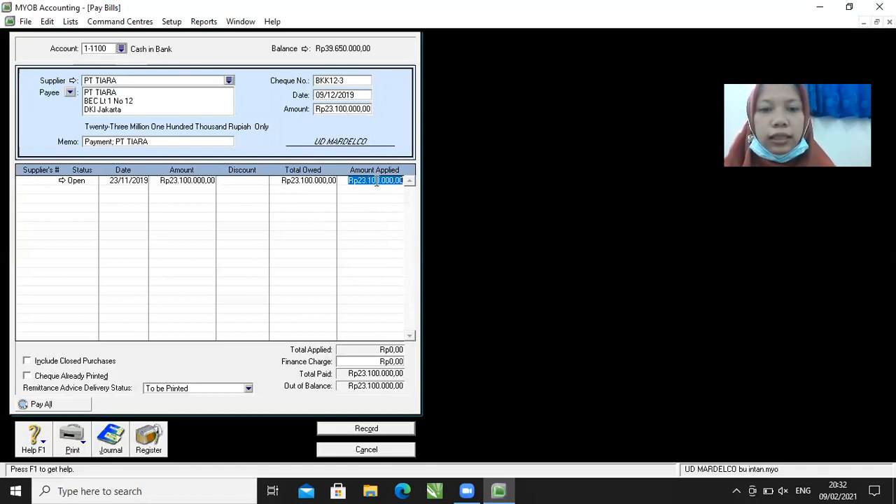
{"action": "key", "text": "Tab"}
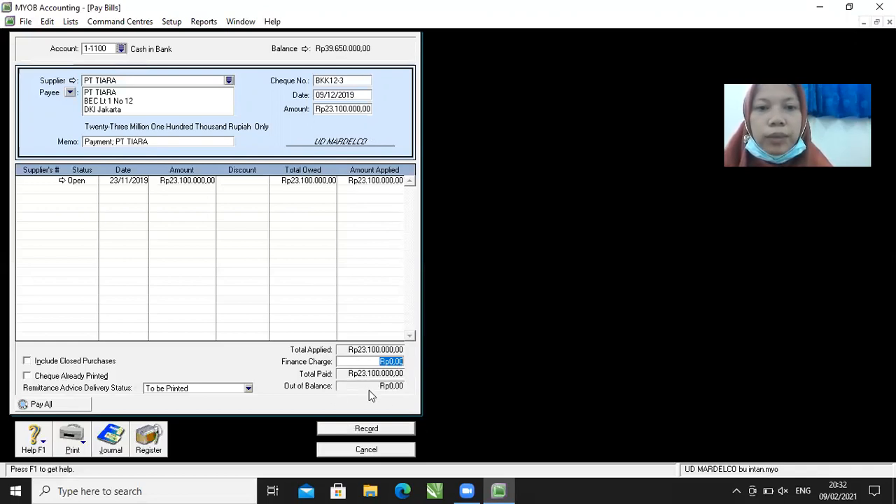
{"action": "left_click", "coordinate": [366, 428]}
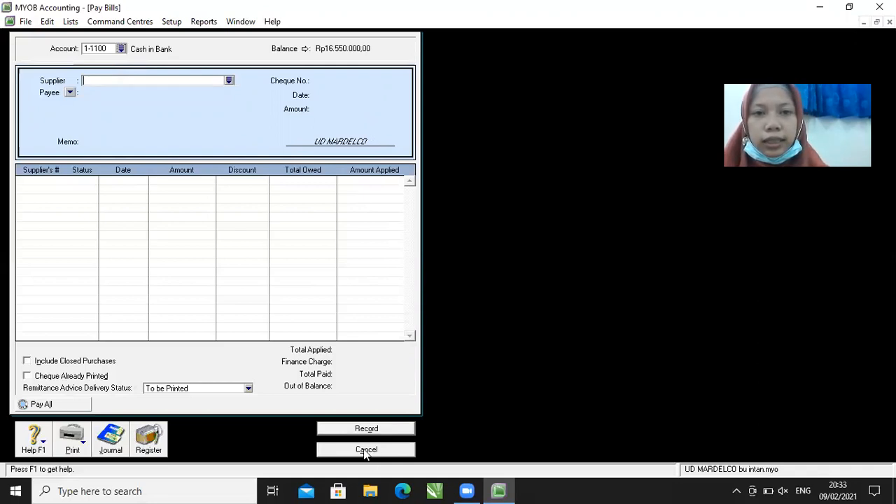
{"action": "left_click", "coordinate": [365, 450]}
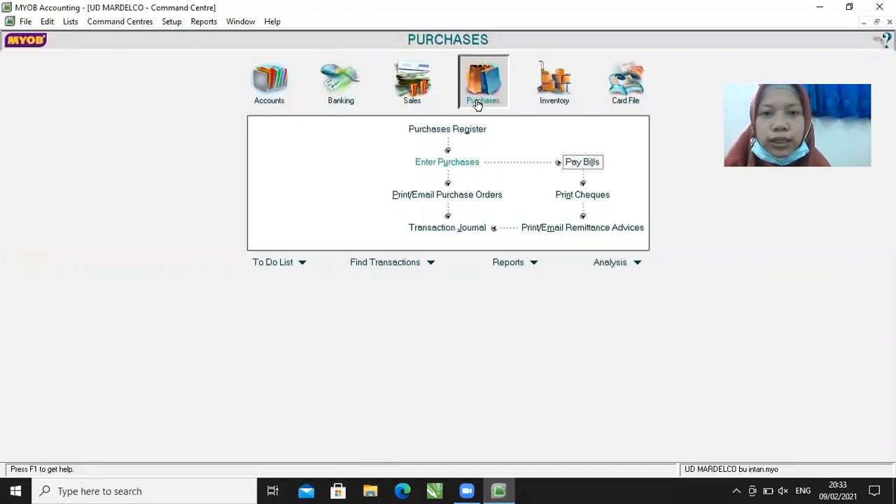
Step: Start a new purchase bill that is not tax inclusive and switch it to the Item layout
{"action": "left_click", "coordinate": [455, 164]}
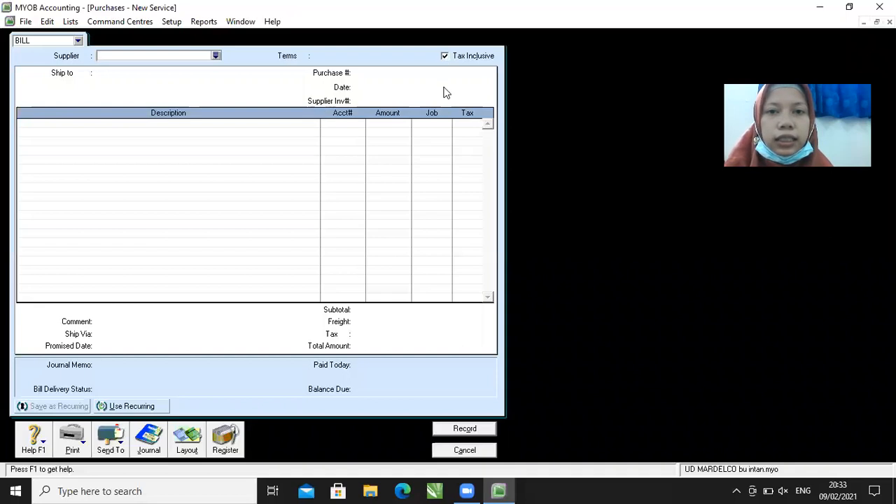
{"action": "left_click", "coordinate": [445, 56]}
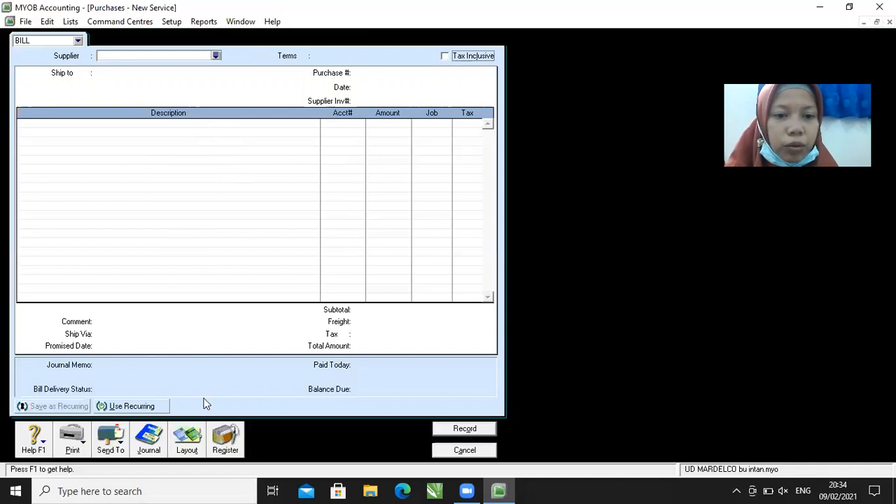
{"action": "left_click", "coordinate": [179, 439]}
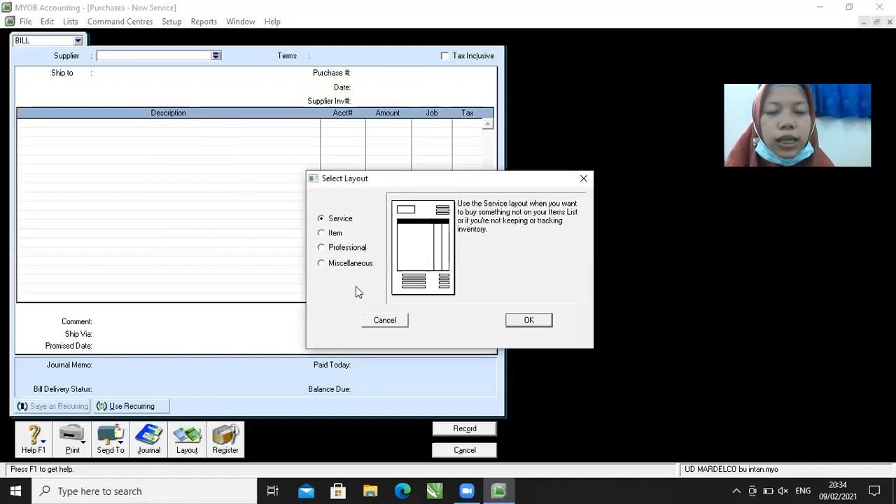
{"action": "left_click", "coordinate": [335, 237]}
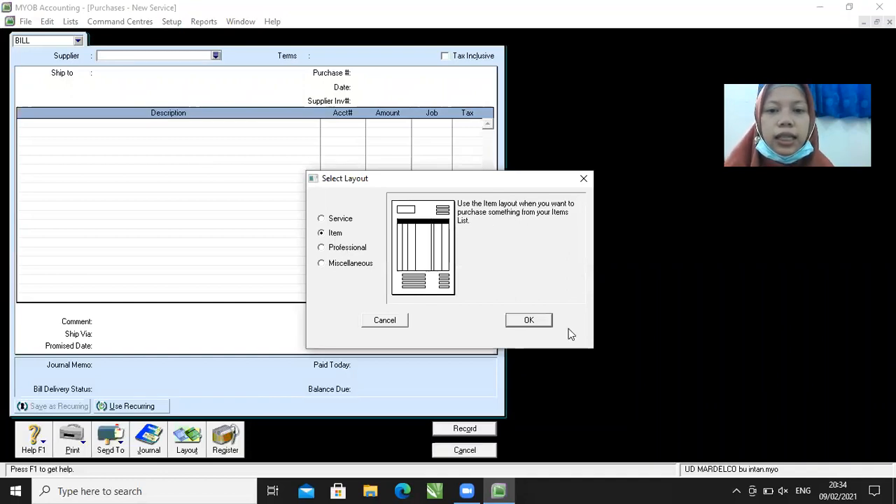
{"action": "left_click", "coordinate": [530, 320]}
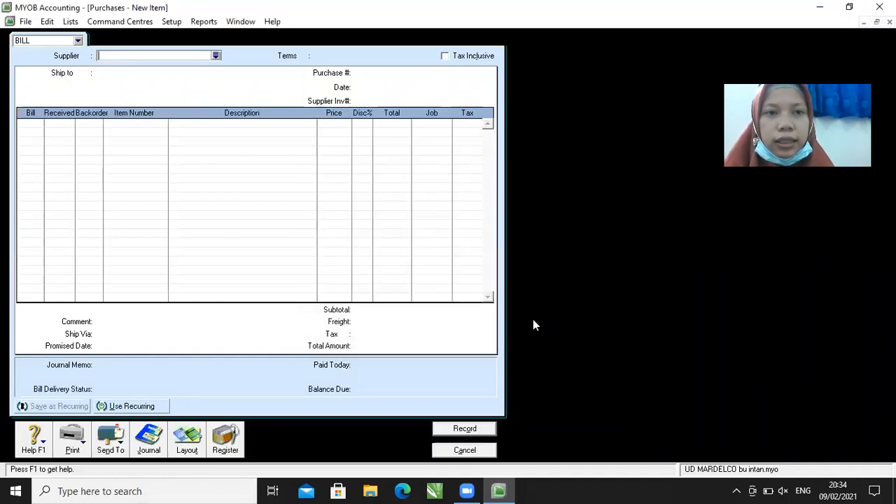
Step: Select PT PUTRI as the supplier for the new item purchase bill
{"action": "left_click", "coordinate": [215, 56]}
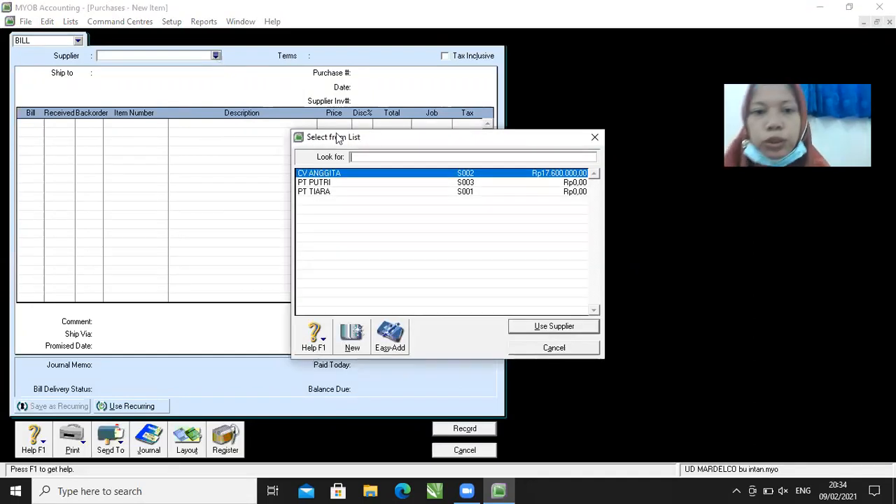
{"action": "left_click", "coordinate": [363, 183]}
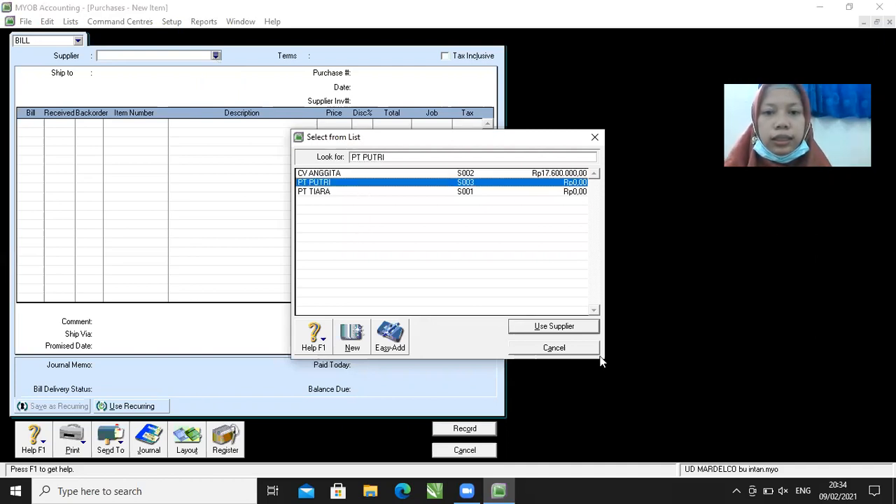
{"action": "left_click", "coordinate": [568, 327]}
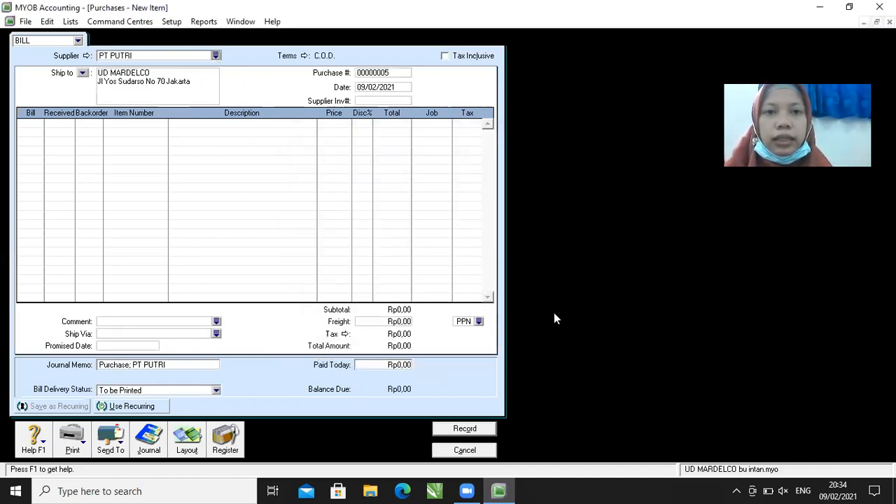
Step: Set the bill's credit terms to payment due In a Given # of Days, with 30 balance due days
{"action": "left_click", "coordinate": [306, 56]}
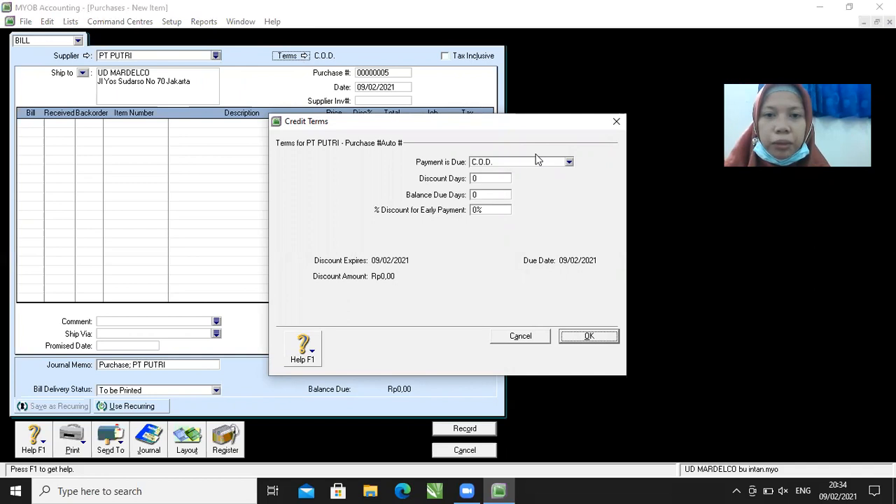
{"action": "left_click", "coordinate": [535, 161]}
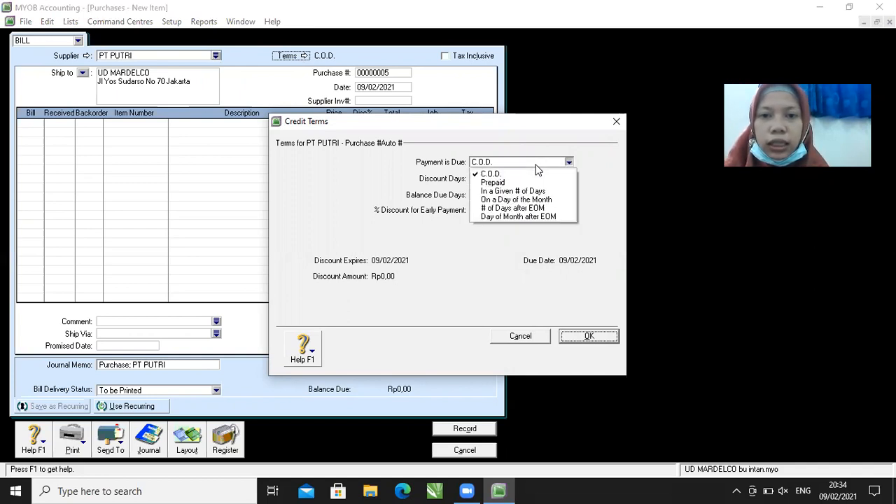
{"action": "left_click", "coordinate": [533, 192]}
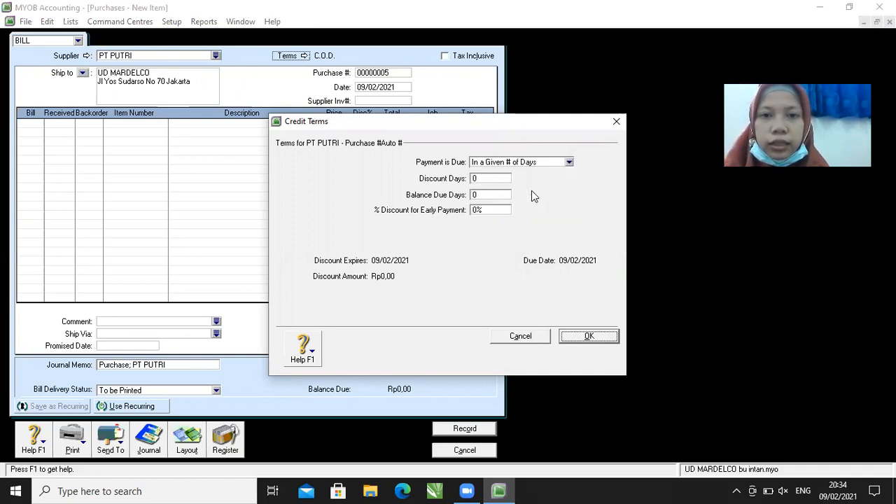
{"action": "left_click", "coordinate": [482, 195]}
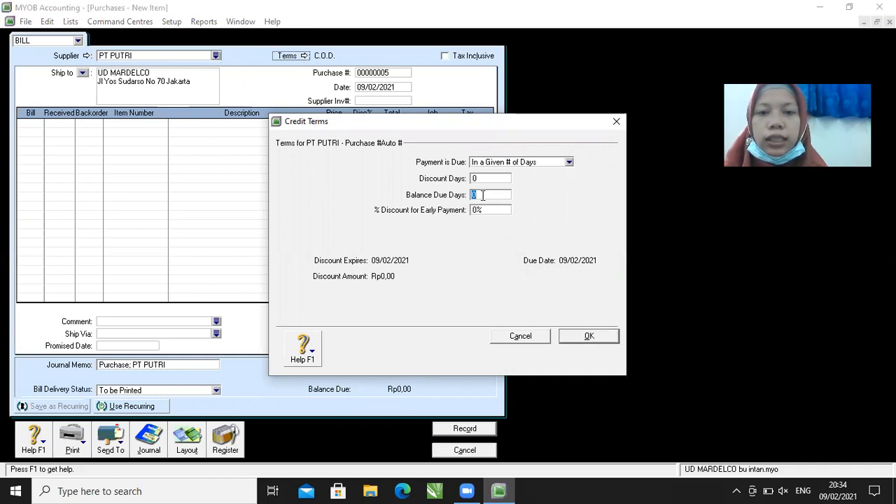
{"action": "type", "text": "30"}
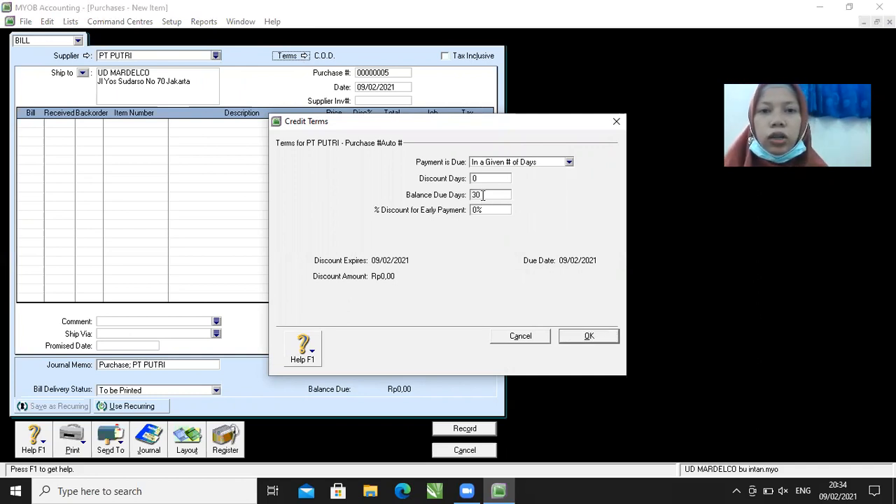
{"action": "left_click", "coordinate": [600, 339]}
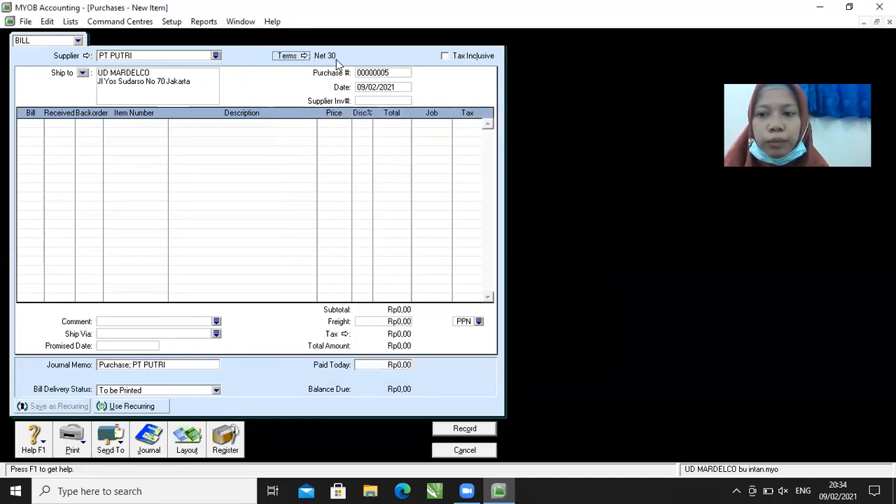
Step: Set the bill's purchase number to F05 and its date to 10/12/2019
{"action": "left_click", "coordinate": [397, 73]}
{"action": "key", "text": "BackSpace"}
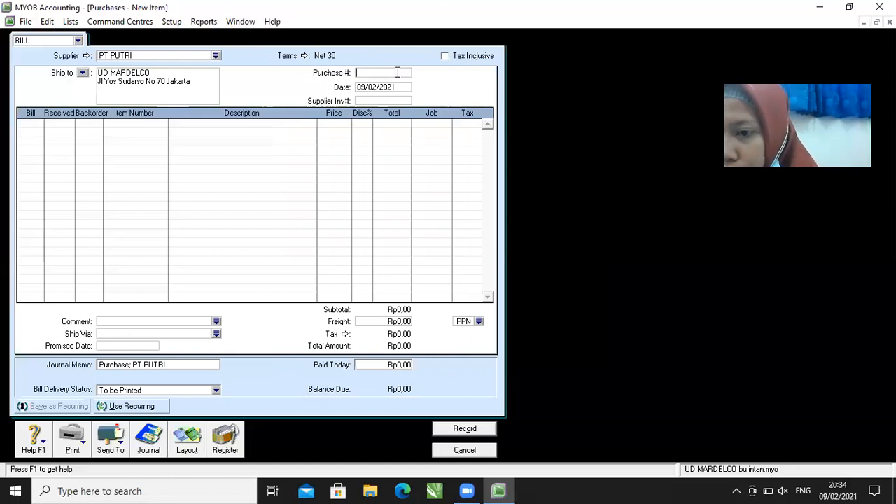
{"action": "type", "text": "F05"}
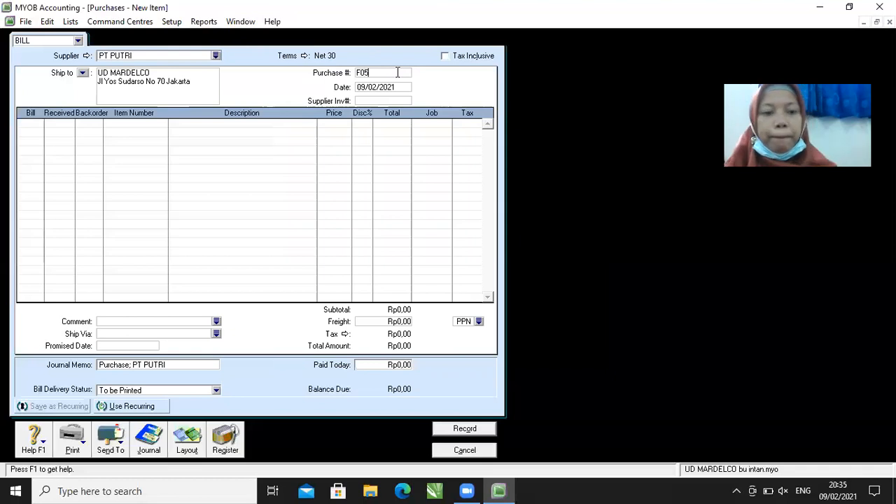
{"action": "key", "text": "Tab"}
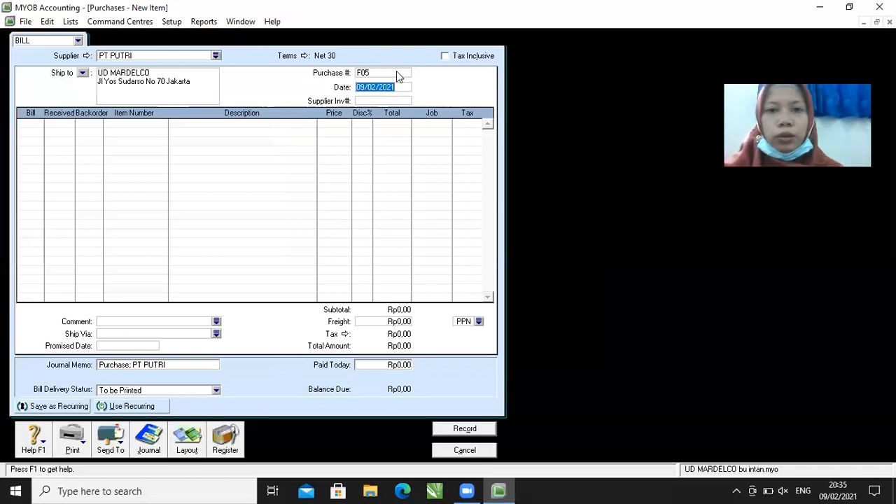
{"action": "type", "text": "10/1"}
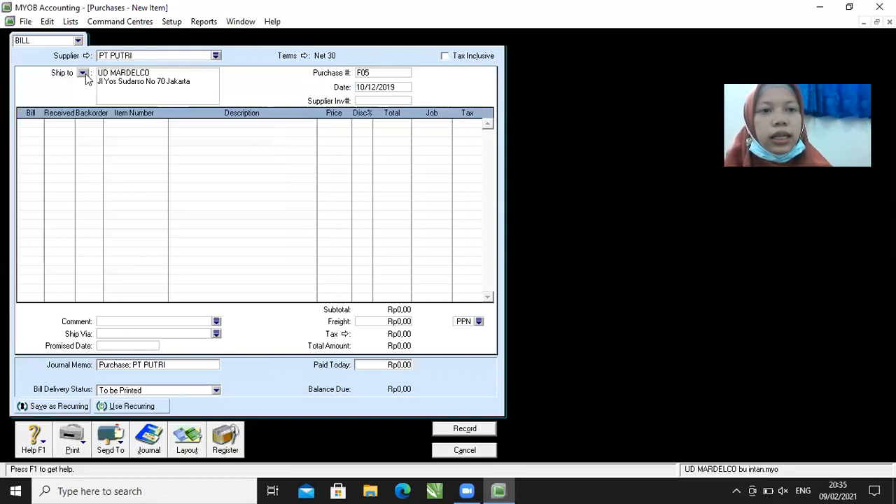
Step: Enter the first bill line for 11 units of item T1301C Portage-M300 at a price of 16000000
{"action": "left_click", "coordinate": [35, 124]}
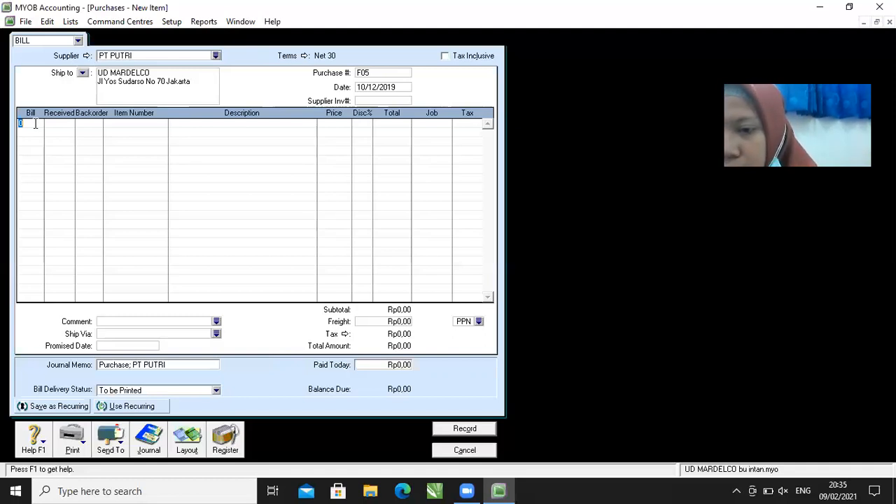
{"action": "type", "text": "11"}
{"action": "key", "text": "Tab"}
{"action": "key", "text": "Tab"}
{"action": "key", "text": "Tab"}
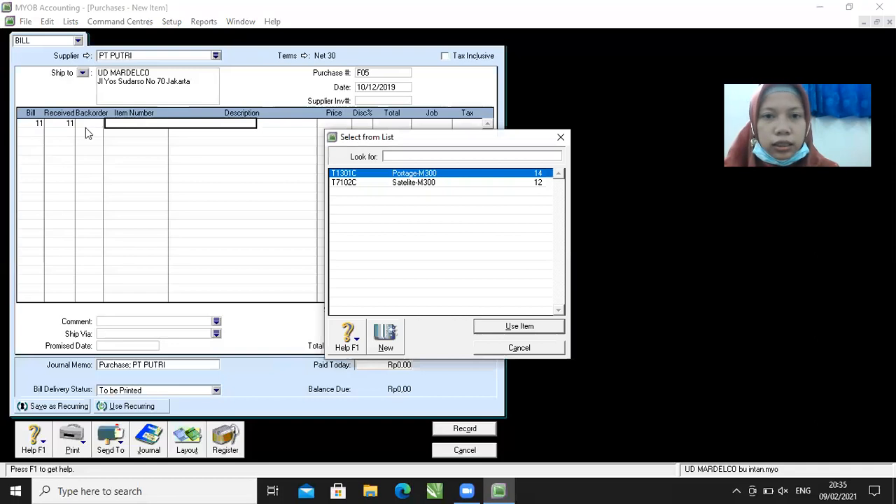
{"action": "left_click", "coordinate": [518, 325]}
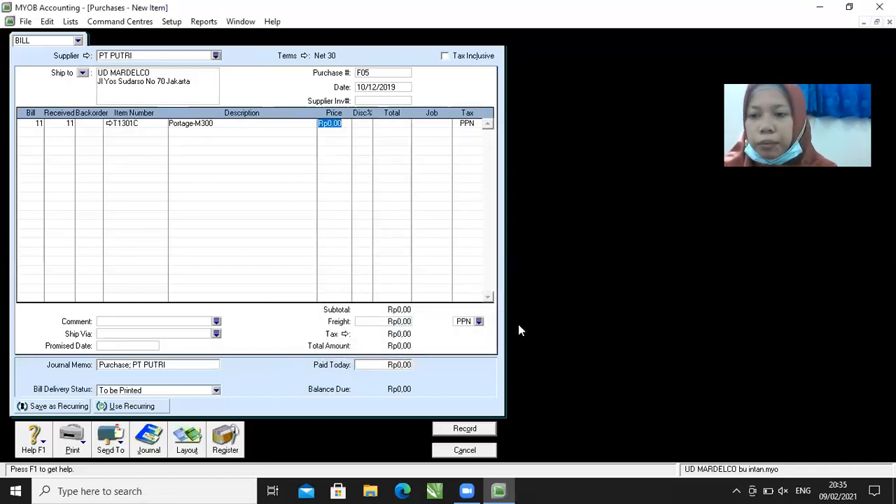
{"action": "type", "text": "16000000"}
{"action": "key", "text": "Return"}
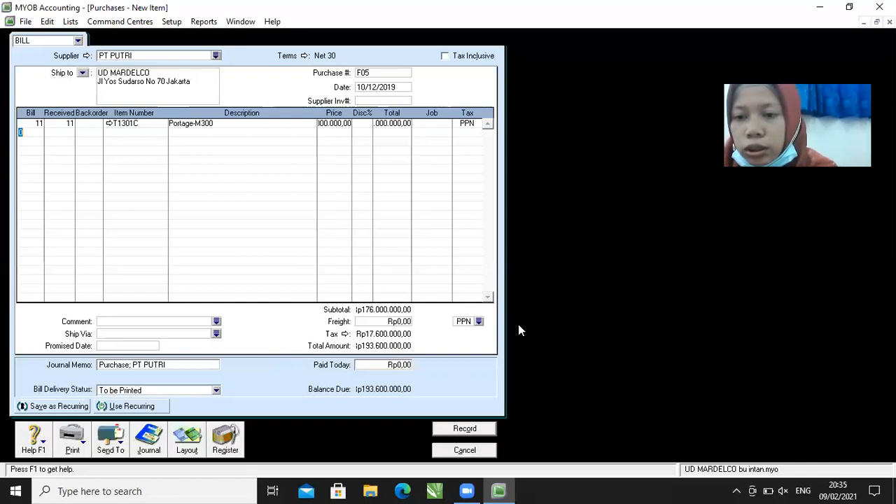
Step: Add a second bill line for 8 units of item T7102C Satelite-M300 at a price of 12500000
{"action": "type", "text": "8"}
{"action": "key", "text": "Tab"}
{"action": "key", "text": "Tab"}
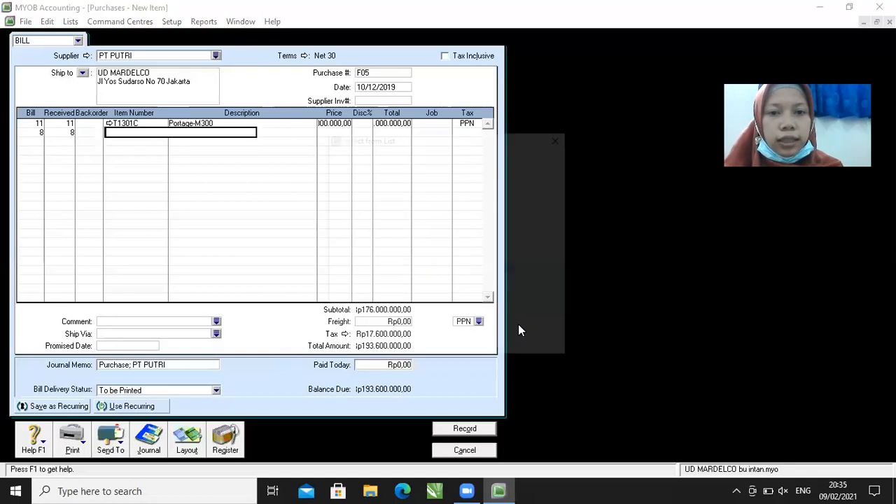
{"action": "left_click", "coordinate": [408, 184]}
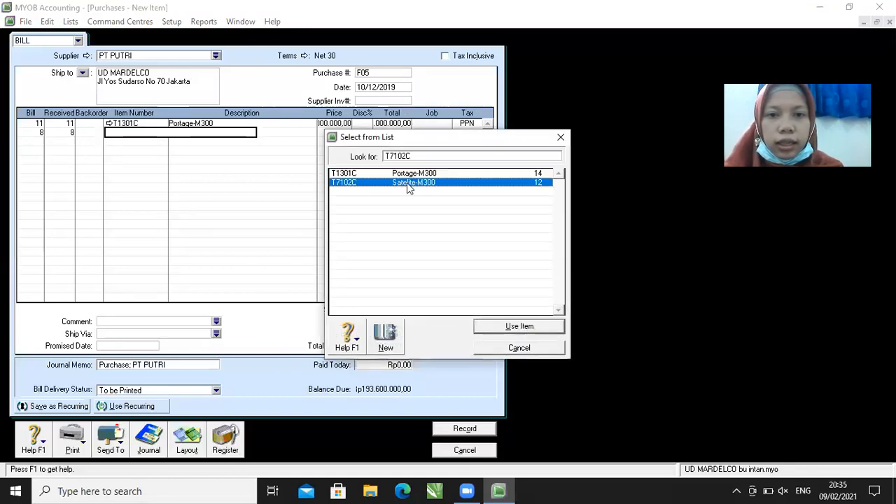
{"action": "left_click", "coordinate": [519, 327]}
{"action": "key", "text": "Tab"}
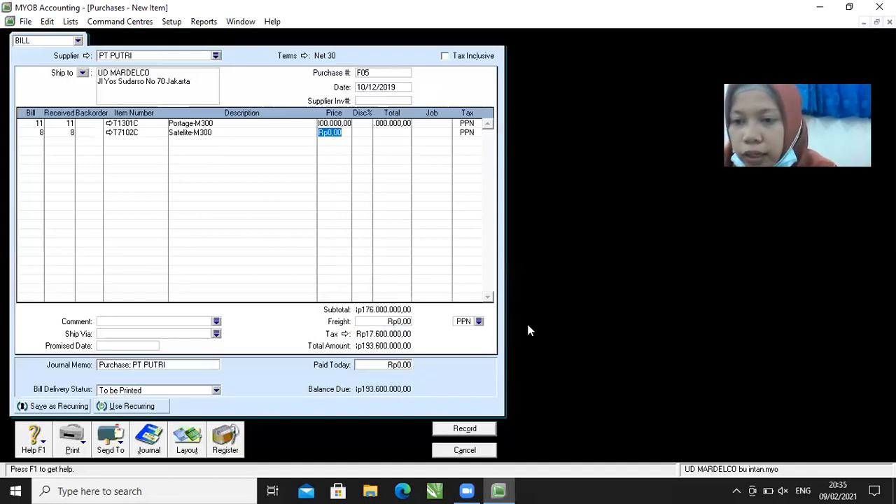
{"action": "type", "text": "1250"}
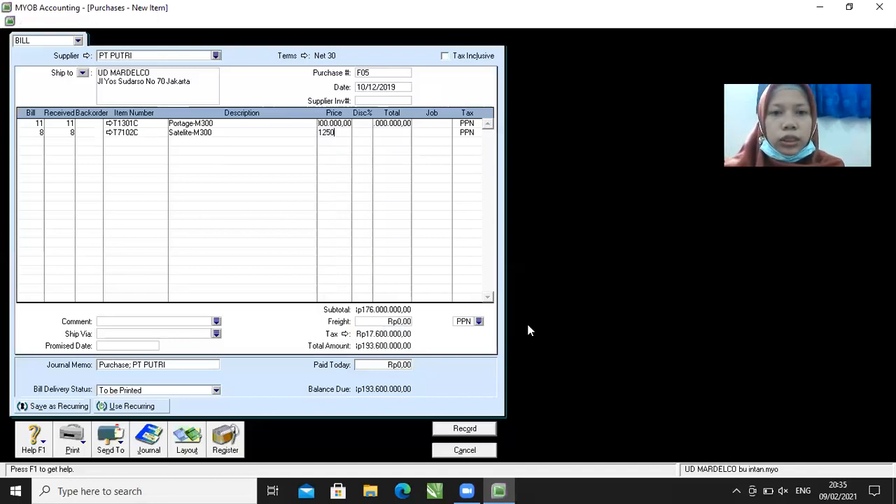
{"action": "type", "text": "0000"}
{"action": "key", "text": "Return"}
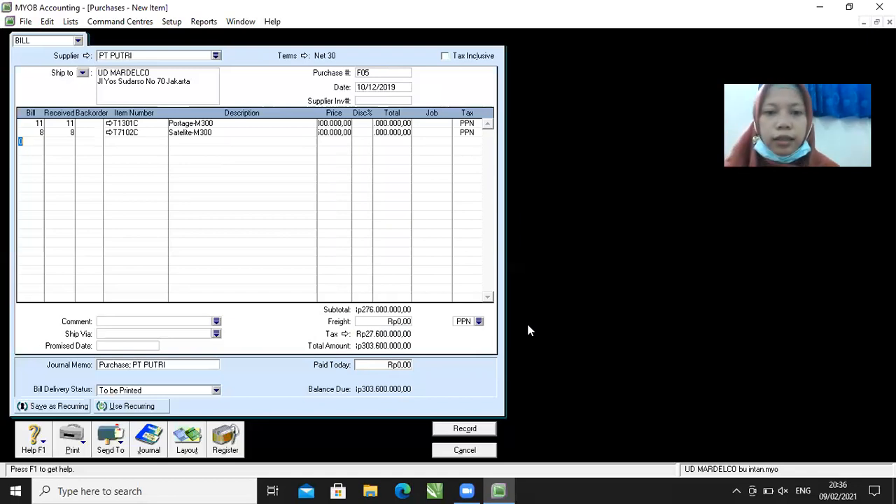
Step: Set the bill's freight to 1000000 and assign it the N-T (Non-Taxable) tax code
{"action": "left_click", "coordinate": [400, 321]}
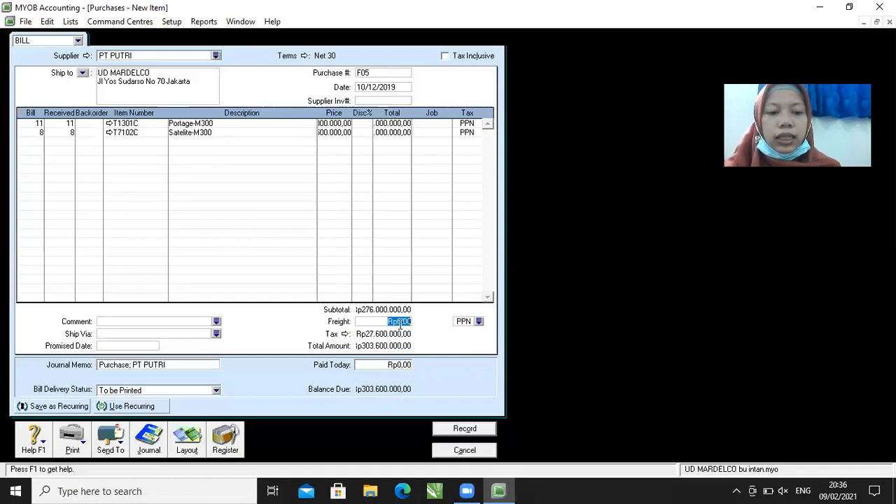
{"action": "type", "text": "1100"}
{"action": "type", "text": "000.00"}
{"action": "key", "text": "Tab"}
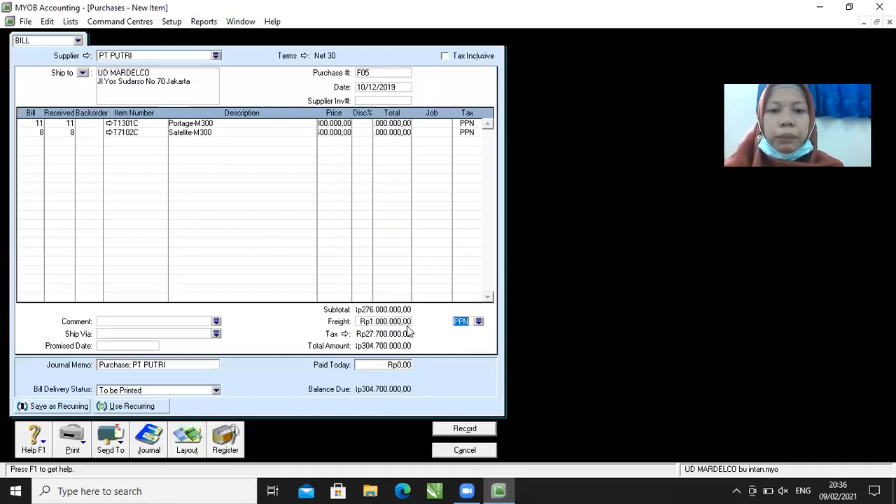
{"action": "left_click", "coordinate": [479, 322]}
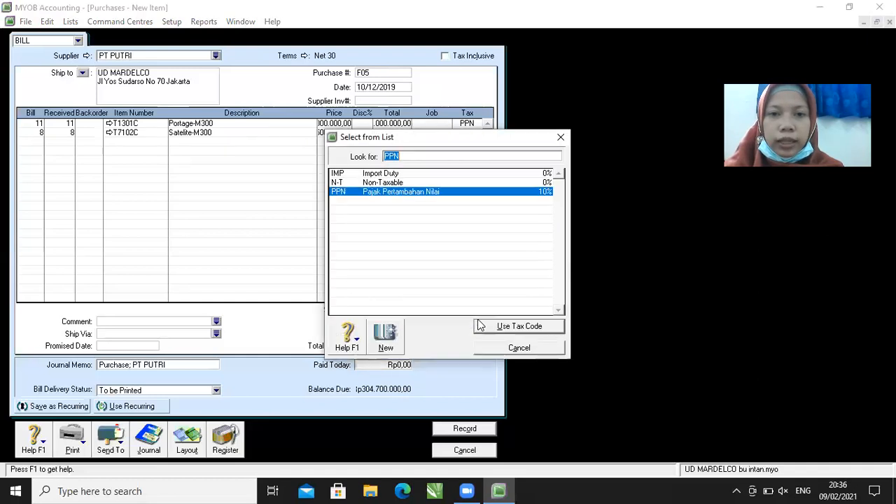
{"action": "left_click", "coordinate": [371, 183]}
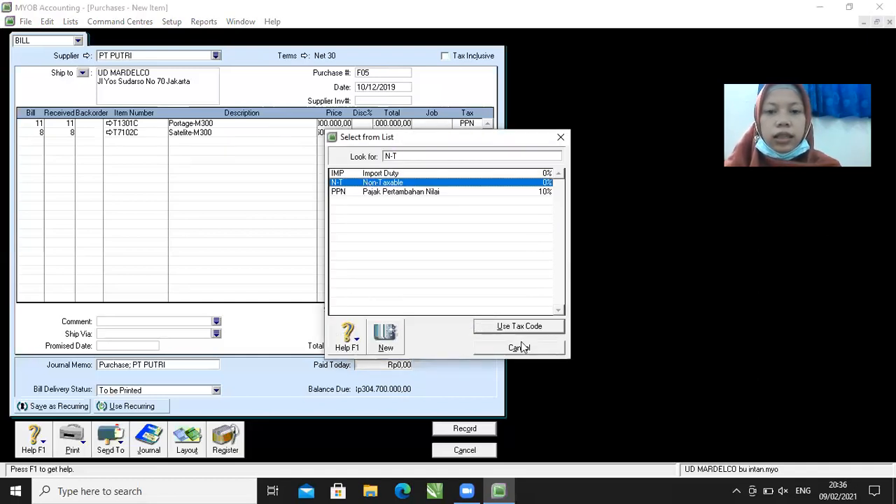
{"action": "left_click", "coordinate": [519, 327]}
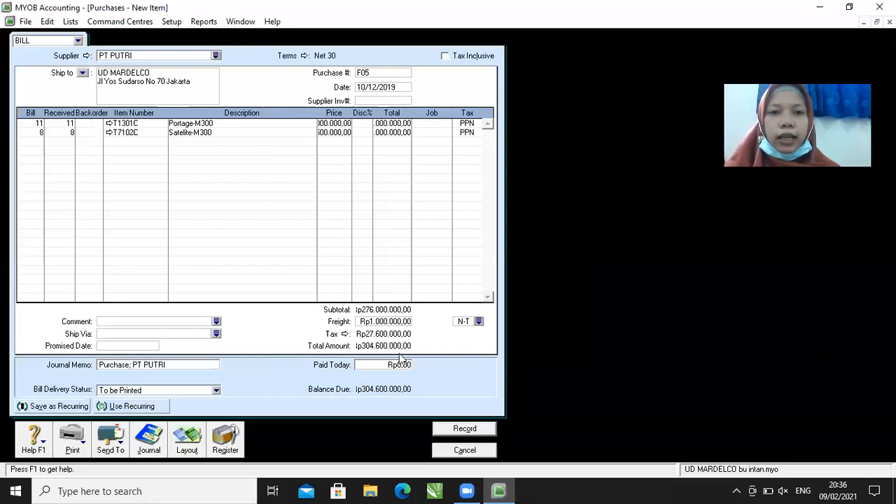
Step: Try to record the bill, and set 5-1200 Freight Paid as the purchases linked account for freight
{"action": "left_click", "coordinate": [460, 431]}
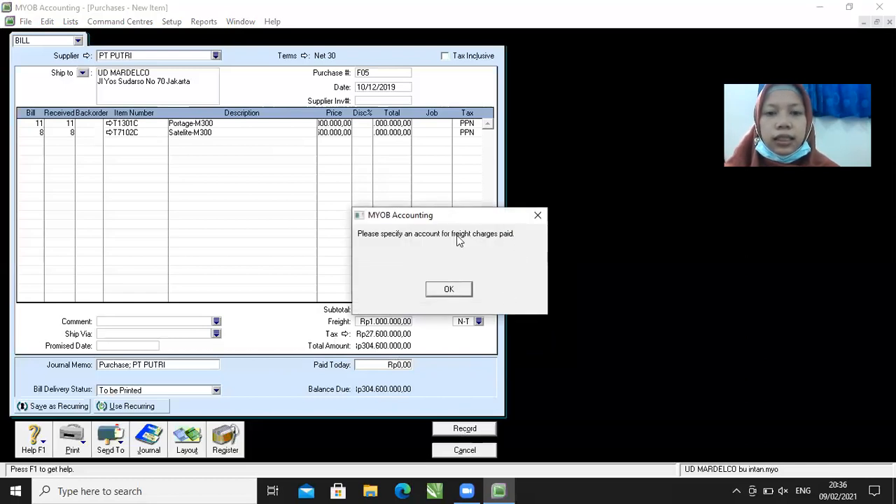
{"action": "left_click", "coordinate": [460, 289]}
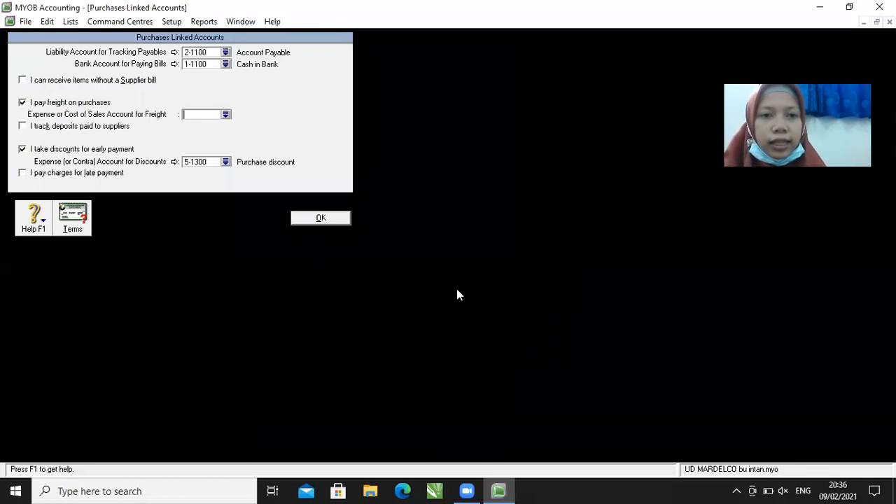
{"action": "left_click", "coordinate": [225, 115]}
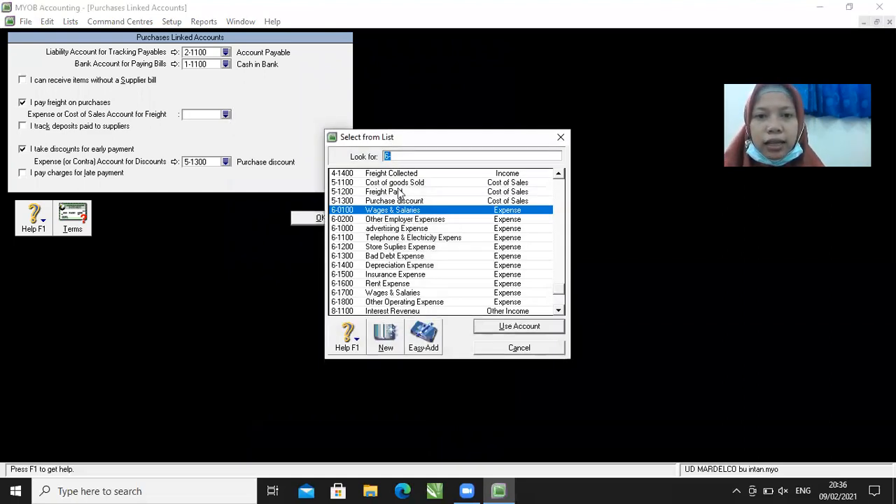
{"action": "left_click", "coordinate": [400, 192]}
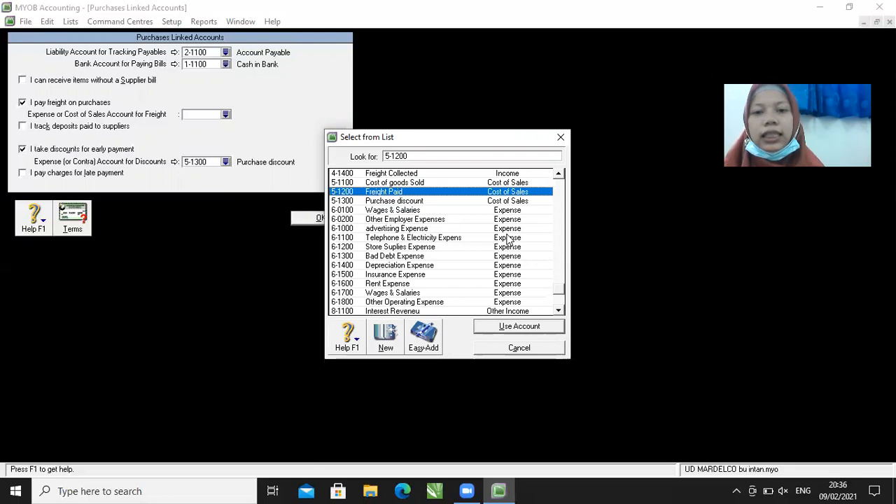
{"action": "left_click", "coordinate": [498, 329]}
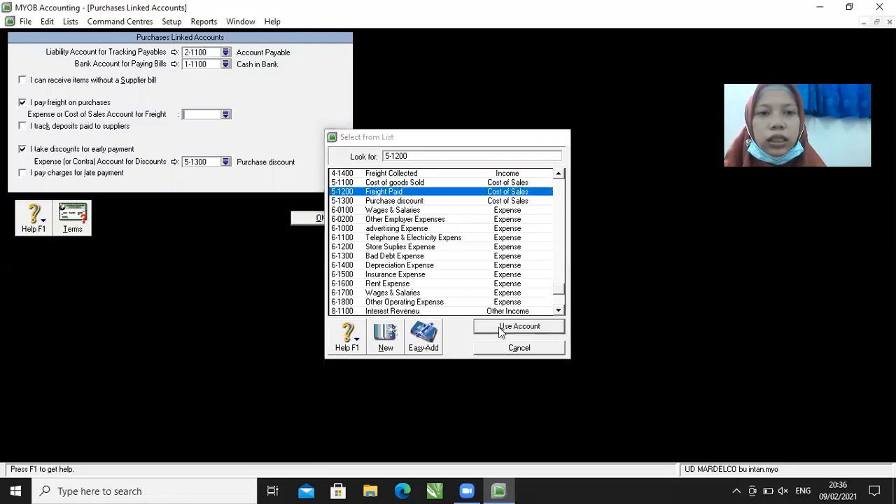
{"action": "left_click", "coordinate": [337, 218]}
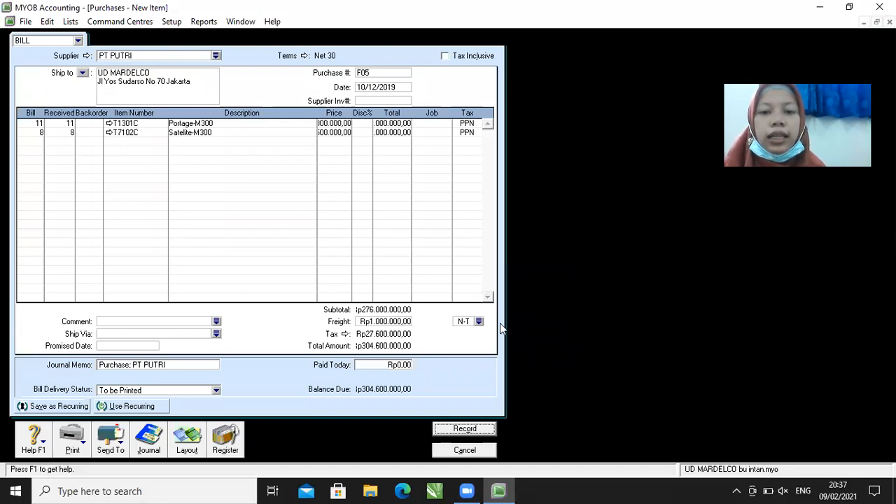
Step: Record the PT PUTRI purchase bill and close the purchase entry form
{"action": "left_click", "coordinate": [465, 429]}
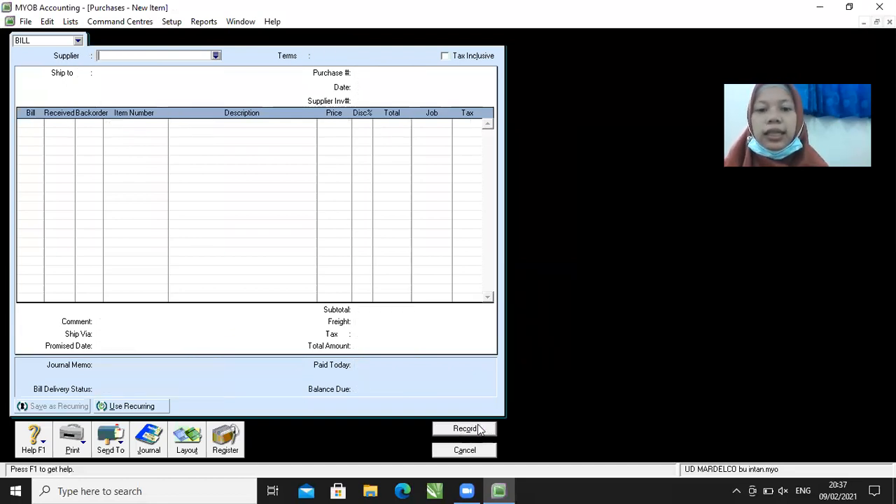
{"action": "left_click", "coordinate": [473, 450]}
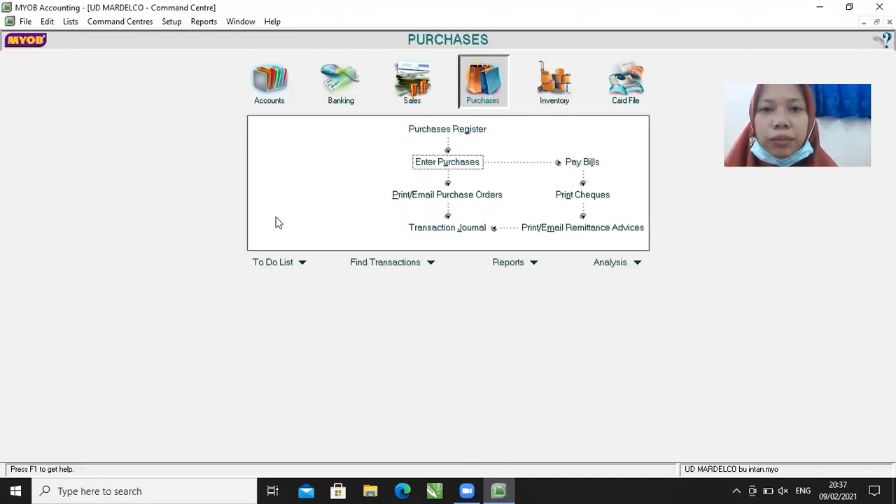
Step: Start a new purchase bill for the supplier PT PUTRI
{"action": "left_click", "coordinate": [448, 162]}
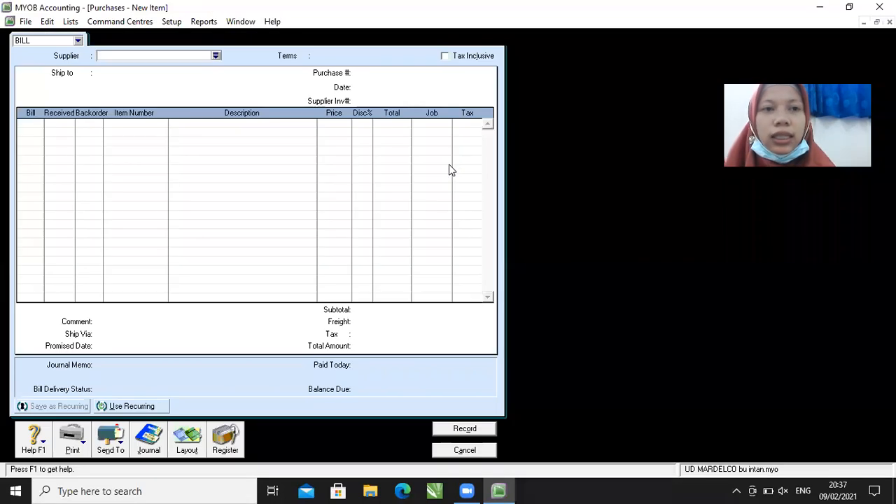
{"action": "left_click", "coordinate": [216, 56]}
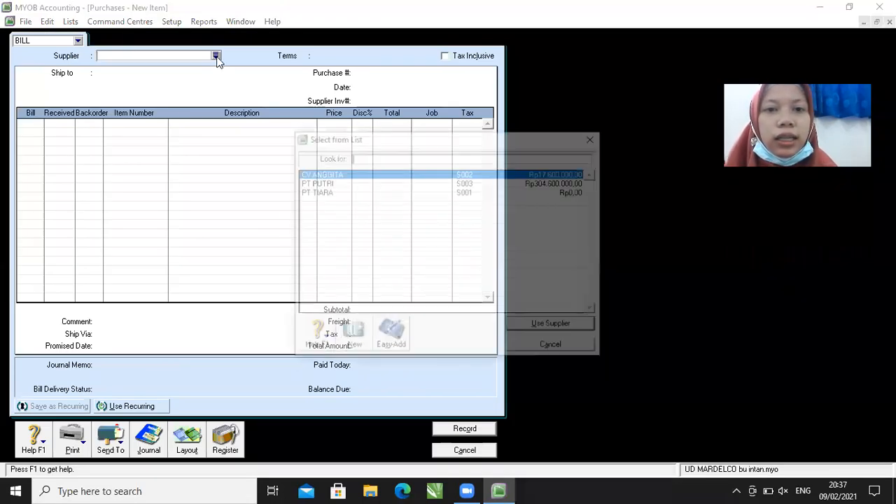
{"action": "left_click", "coordinate": [319, 183]}
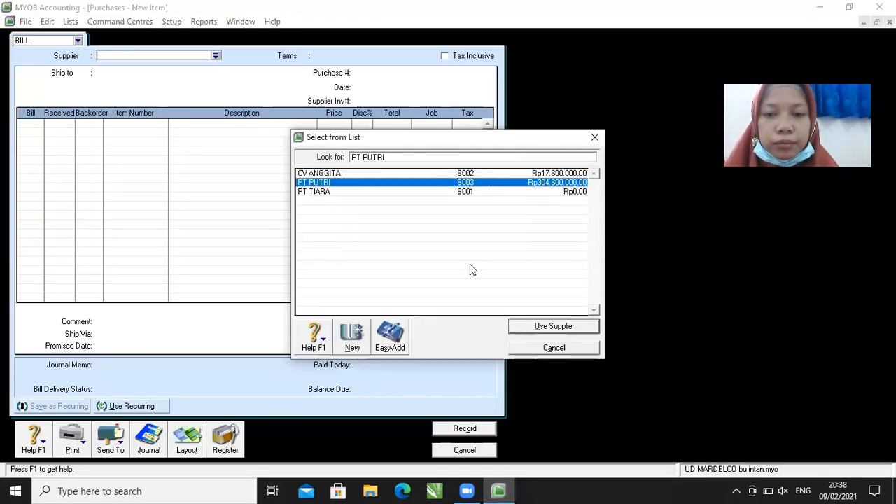
{"action": "left_click", "coordinate": [553, 327]}
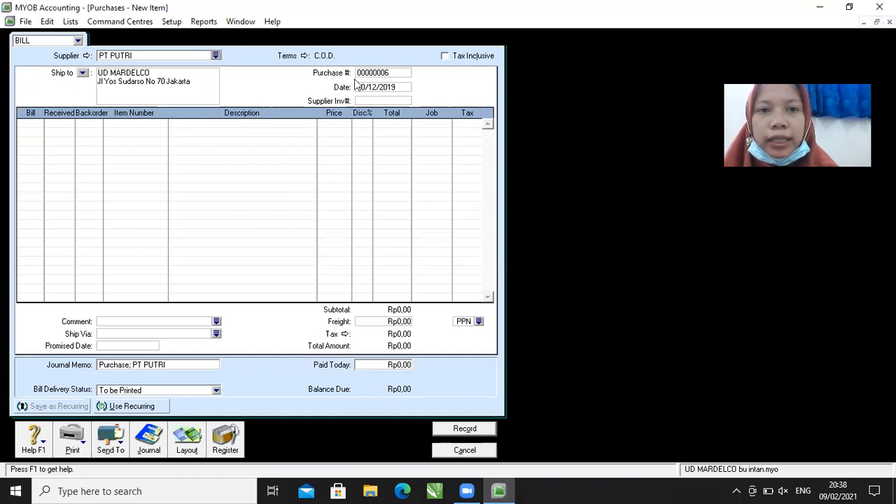
Step: Set the bill's purchase number to NK-1 and its date to 11/12/2019
{"action": "left_click", "coordinate": [397, 75]}
{"action": "key", "text": "BackSpace"}
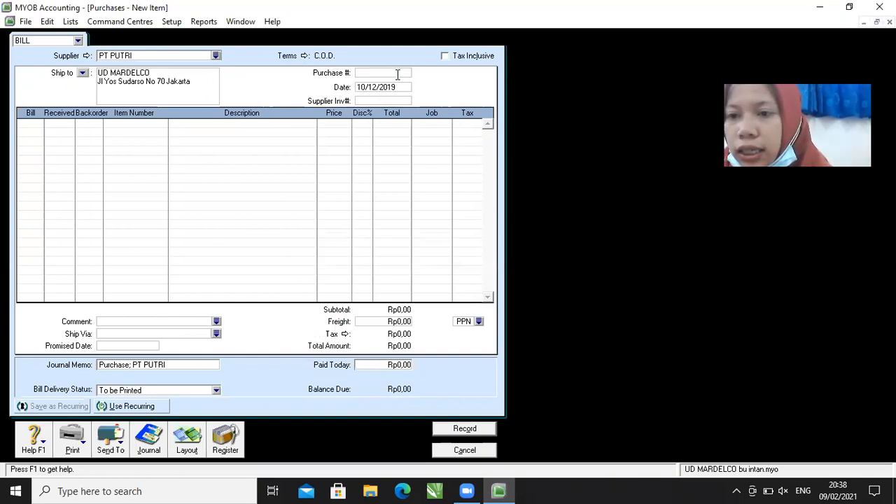
{"action": "type", "text": "NK-1"}
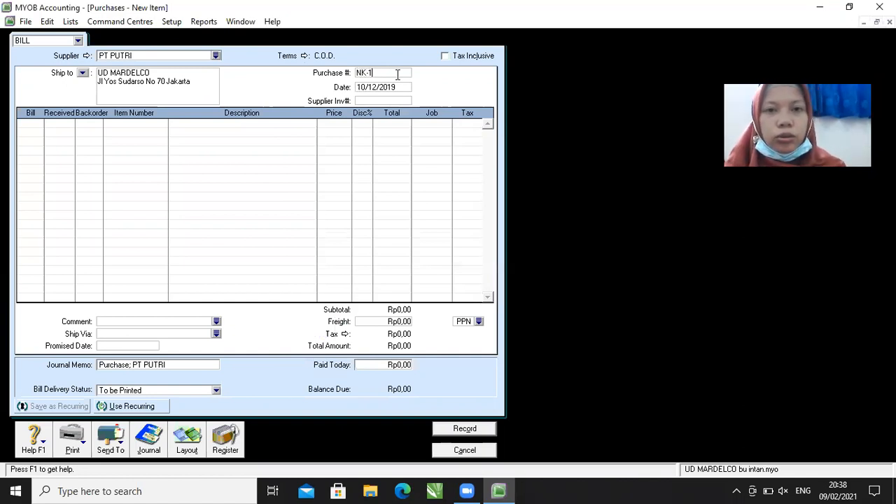
{"action": "key", "text": "Tab"}
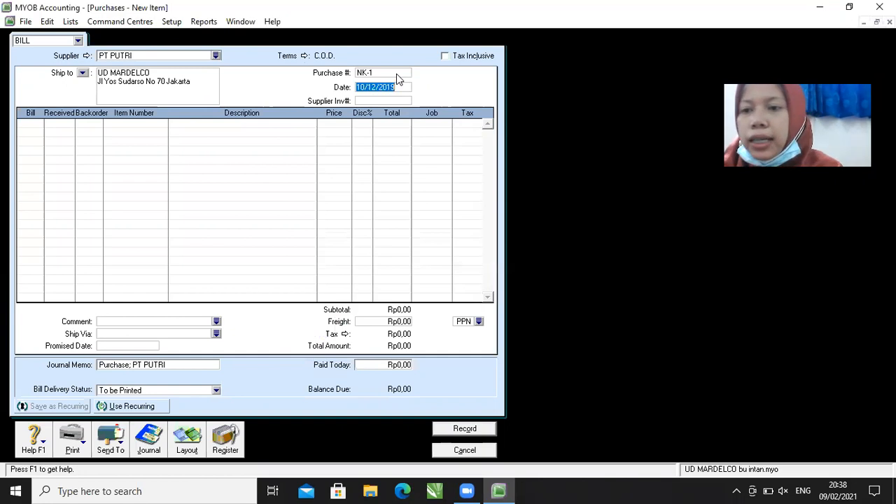
{"action": "type", "text": "11/"}
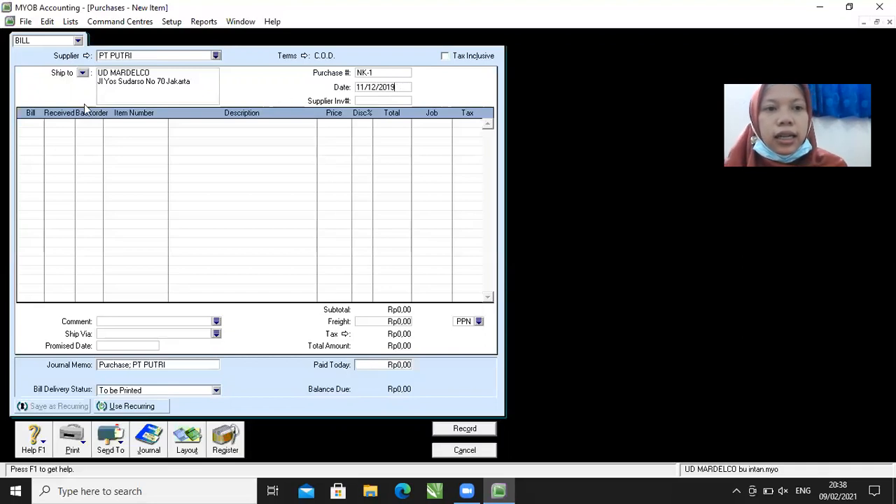
Step: Add a return line for -1 unit of item T1301C Portage-M300, keeping its default price
{"action": "left_click", "coordinate": [39, 124]}
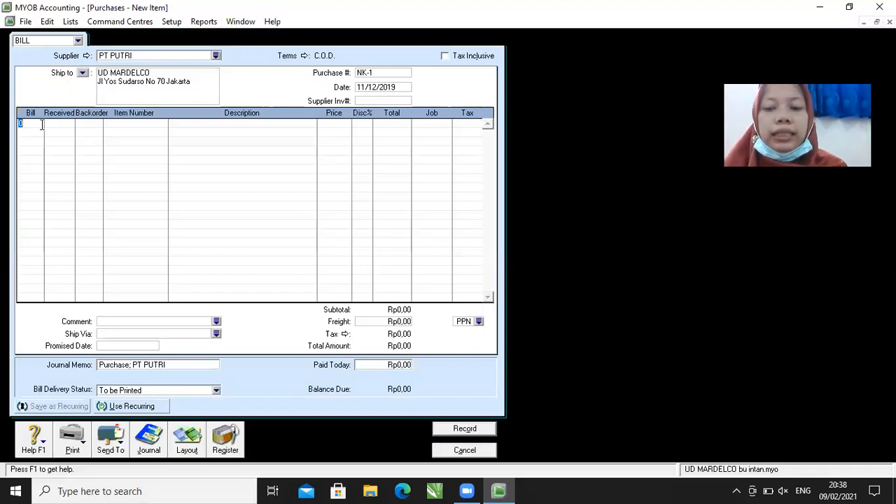
{"action": "type", "text": "1"}
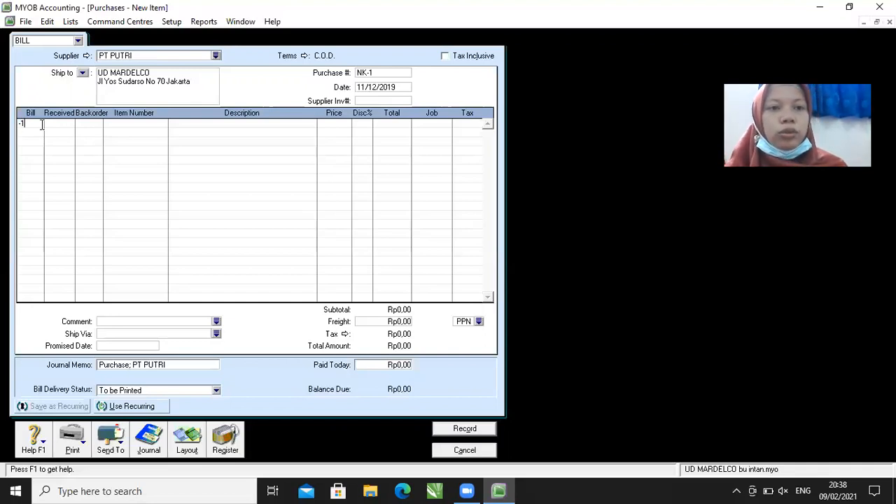
{"action": "key", "text": "Tab"}
{"action": "key", "text": "Tab"}
{"action": "key", "text": "Tab"}
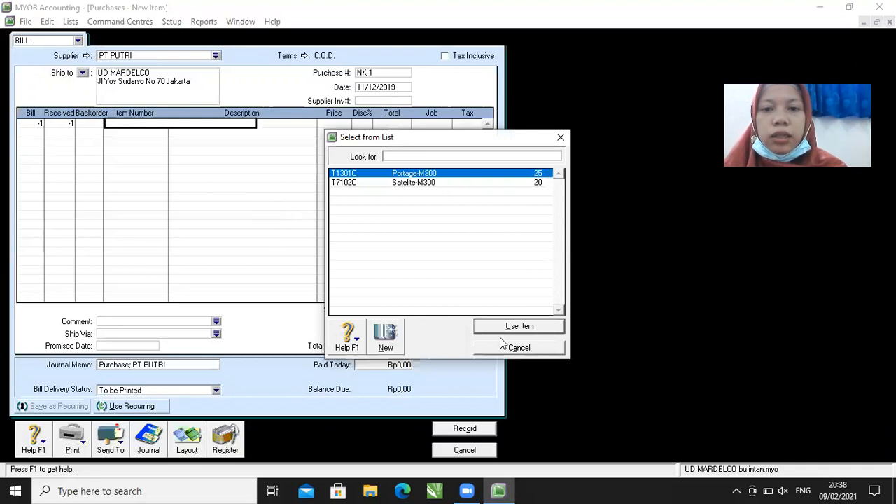
{"action": "left_click", "coordinate": [521, 327]}
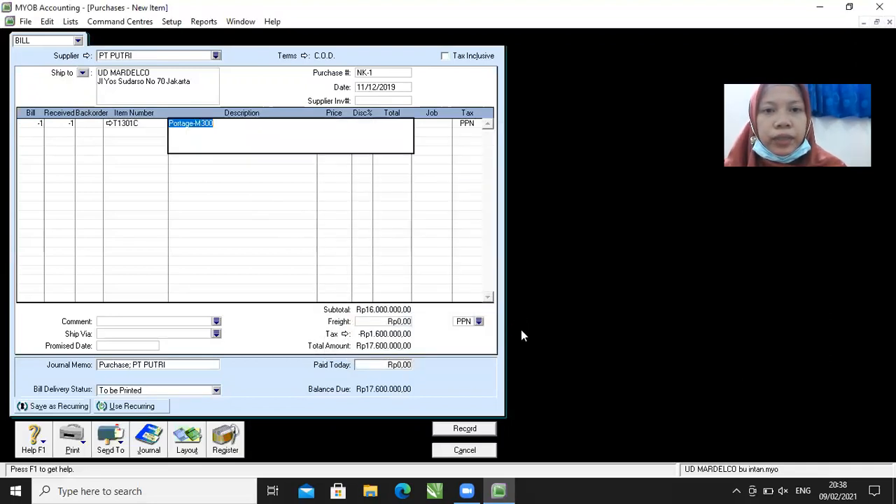
{"action": "key", "text": "Tab"}
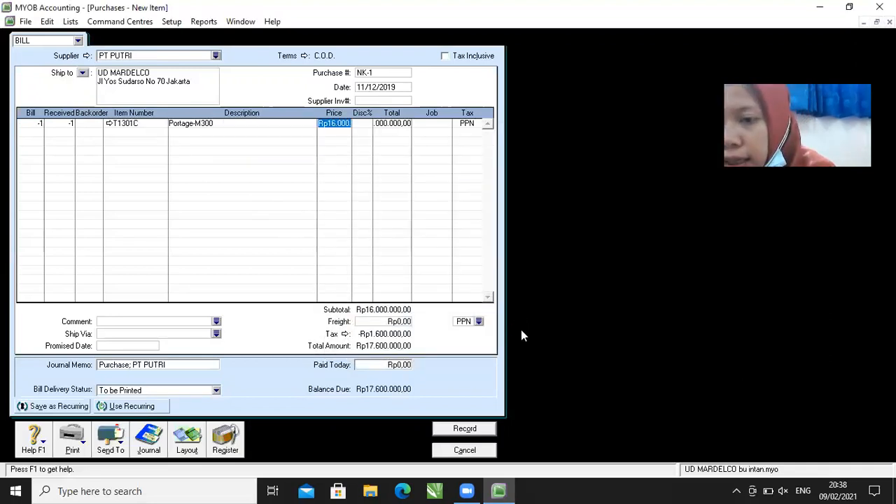
{"action": "key", "text": "Return"}
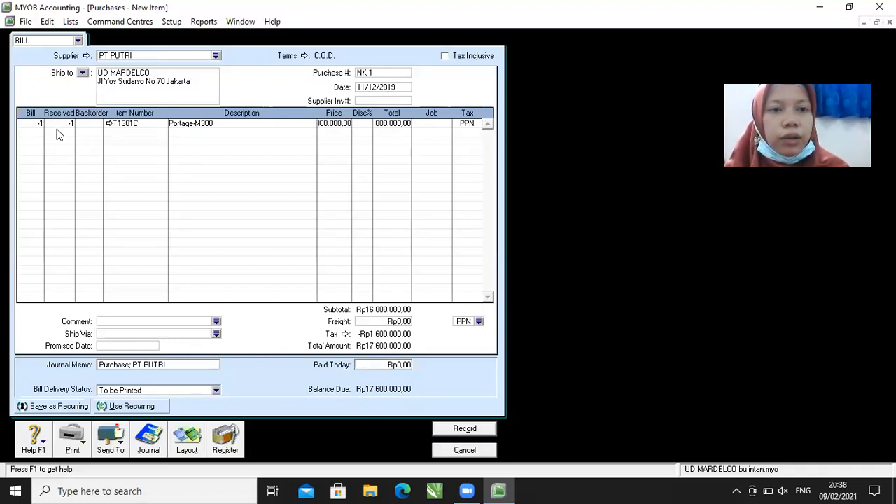
Step: Add a return line for -2 units of item T7102C Satelite-M300 at the default price, and record the purchase return
{"action": "left_click", "coordinate": [33, 130]}
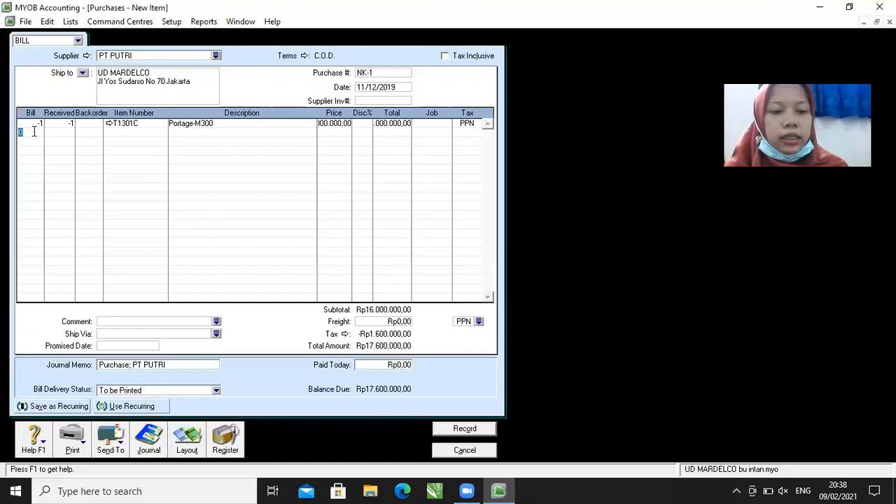
{"action": "type", "text": "-2"}
{"action": "key", "text": "Tab"}
{"action": "key", "text": "Tab"}
{"action": "key", "text": "Tab"}
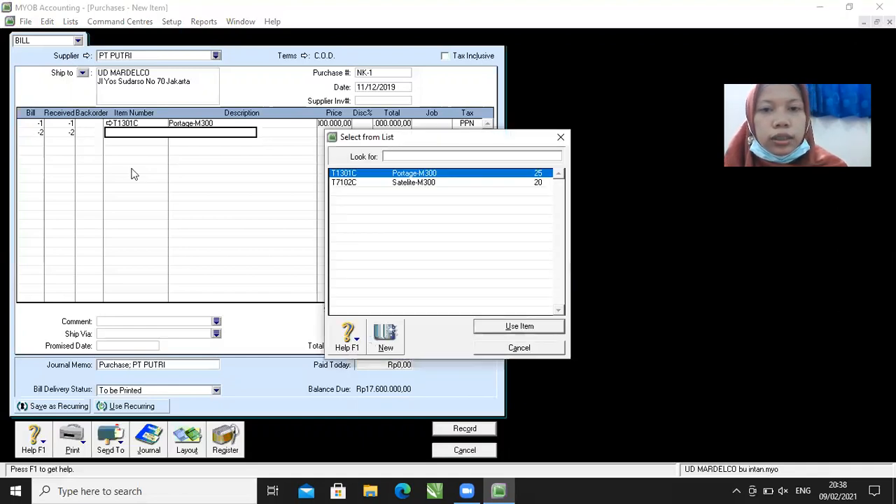
{"action": "type", "text": "T7102C"}
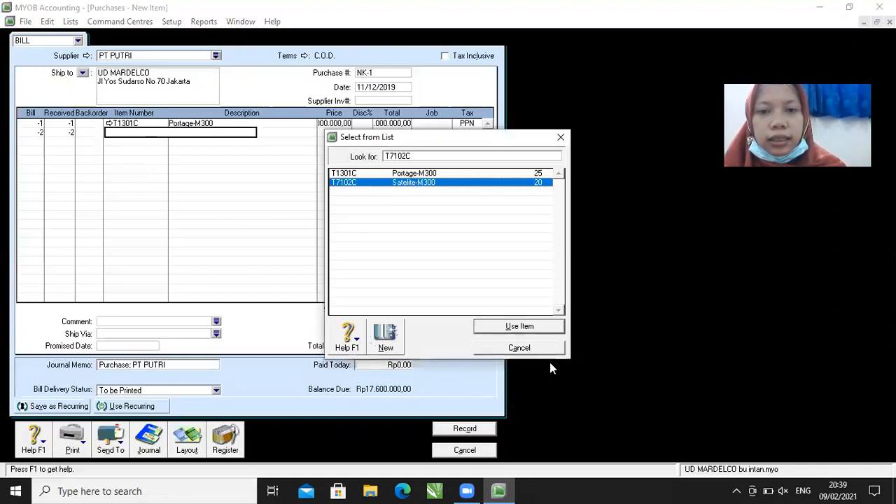
{"action": "left_click", "coordinate": [526, 327]}
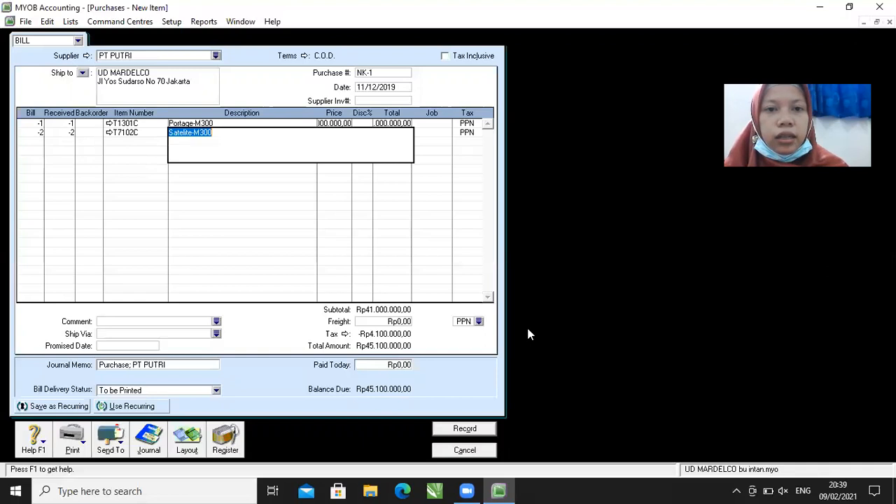
{"action": "key", "text": "Tab"}
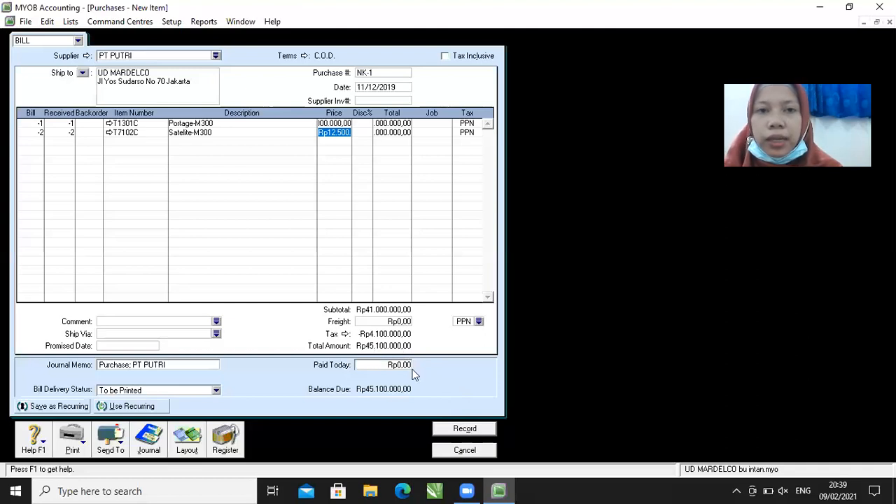
{"action": "left_click", "coordinate": [449, 430]}
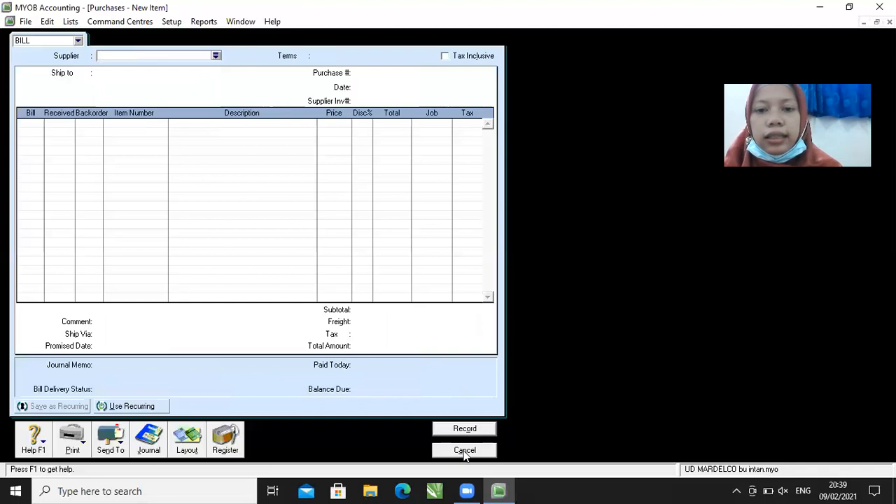
{"action": "left_click", "coordinate": [465, 451]}
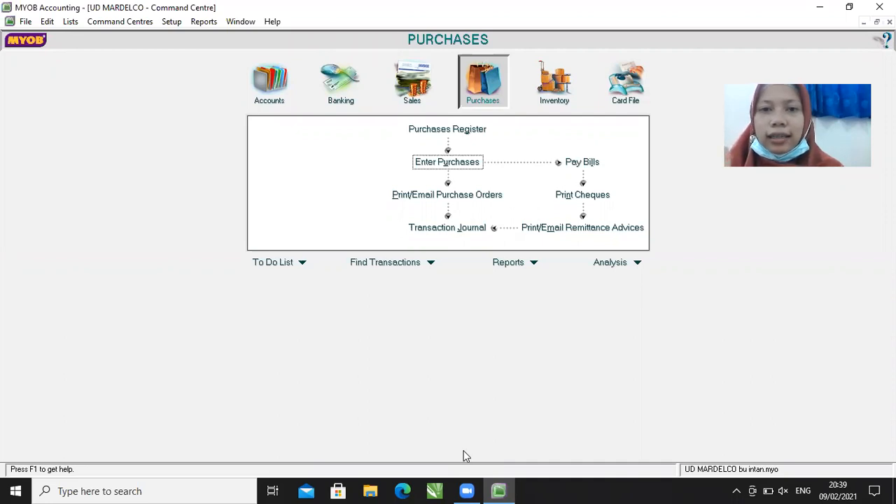
Step: Find PT PUTRI's NK-1 debit among the purchase register's returns and debits and start applying it to a purchase
{"action": "left_click", "coordinate": [452, 131]}
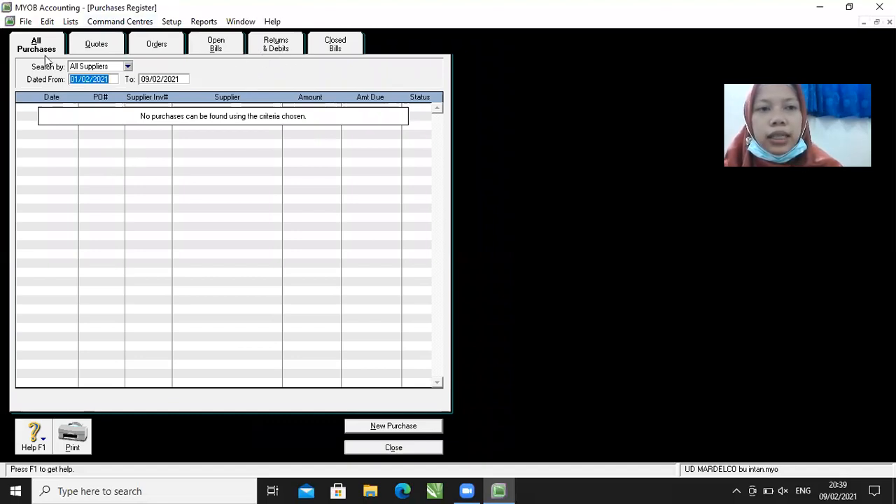
{"action": "left_click", "coordinate": [277, 44]}
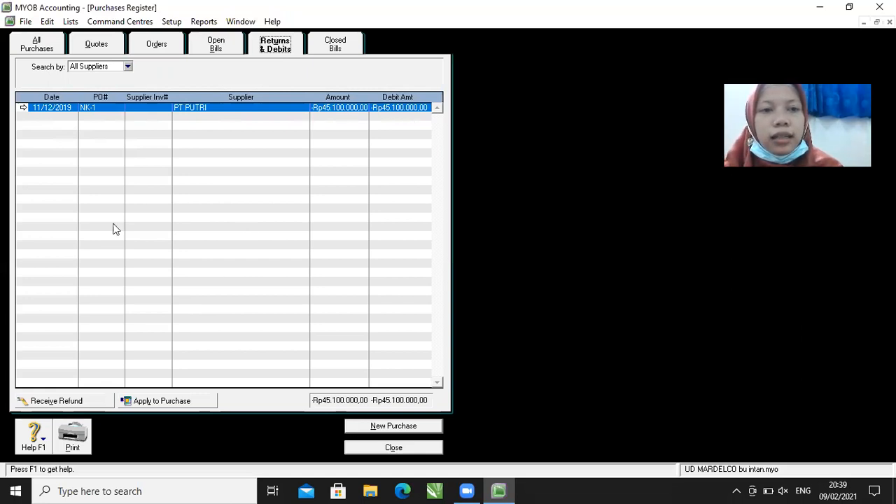
{"action": "left_click", "coordinate": [177, 403]}
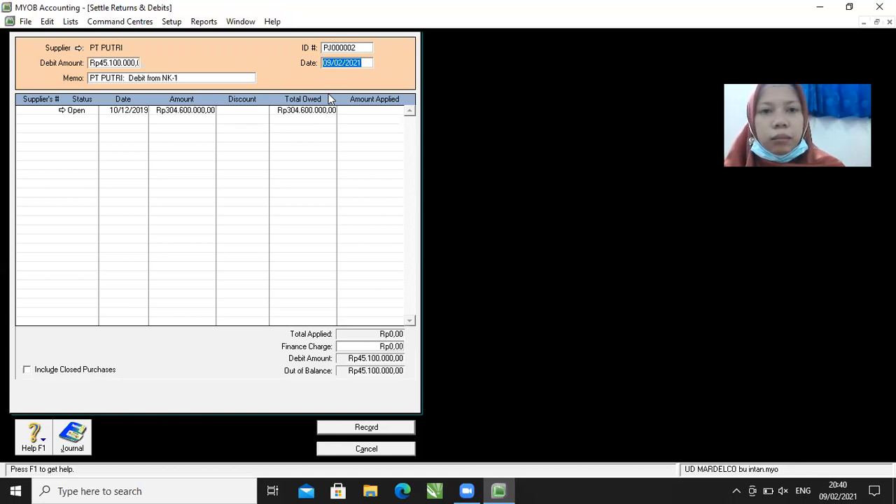
Step: Set the debit settlement's date to 11/12/2019 and its ID number to NK-1
{"action": "type", "text": "11/"}
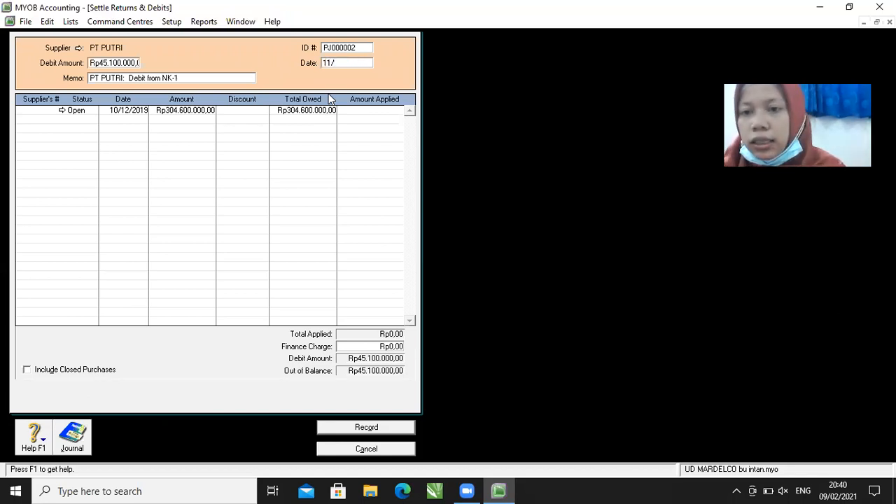
{"action": "type", "text": "12"}
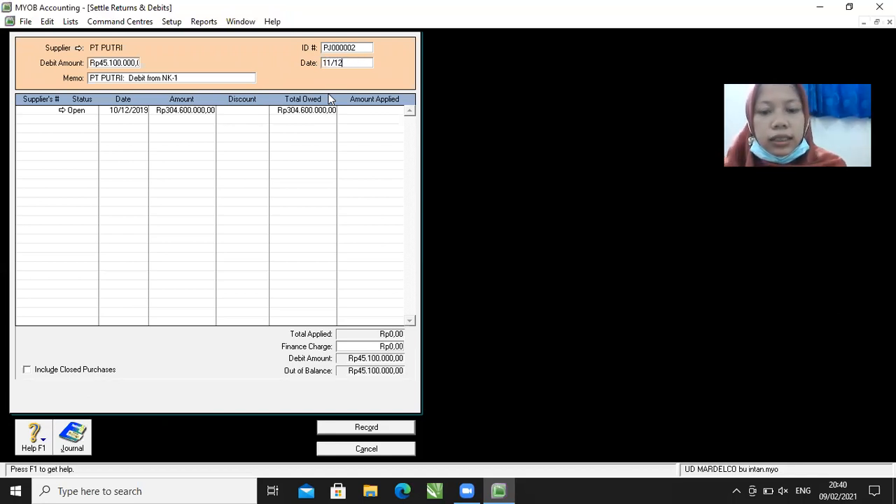
{"action": "type", "text": "/2019"}
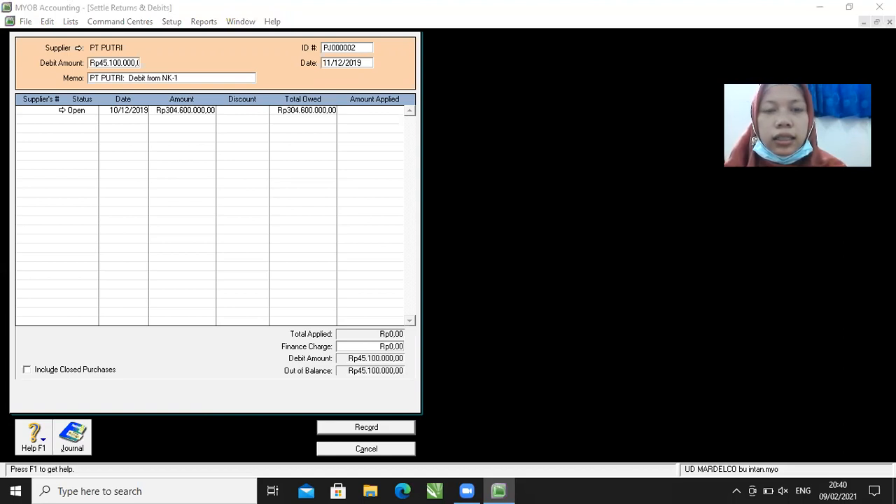
{"action": "left_click", "coordinate": [336, 46]}
{"action": "type", "text": "NK"}
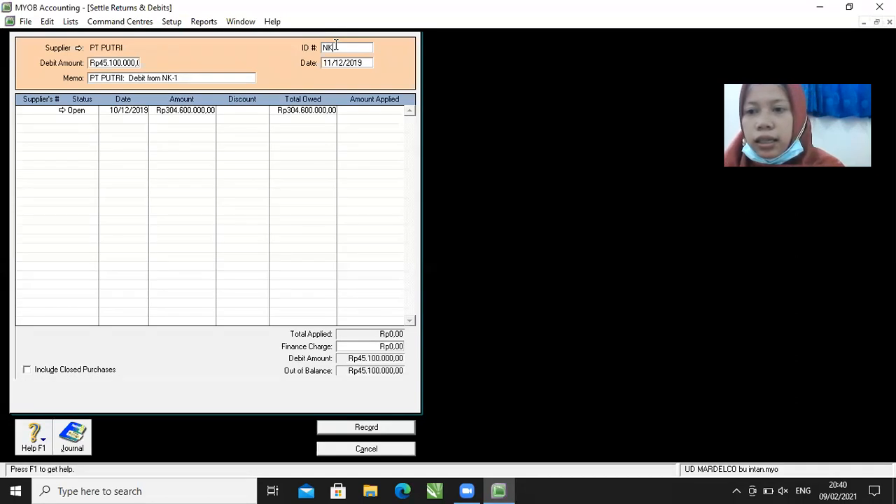
{"action": "type", "text": "-1"}
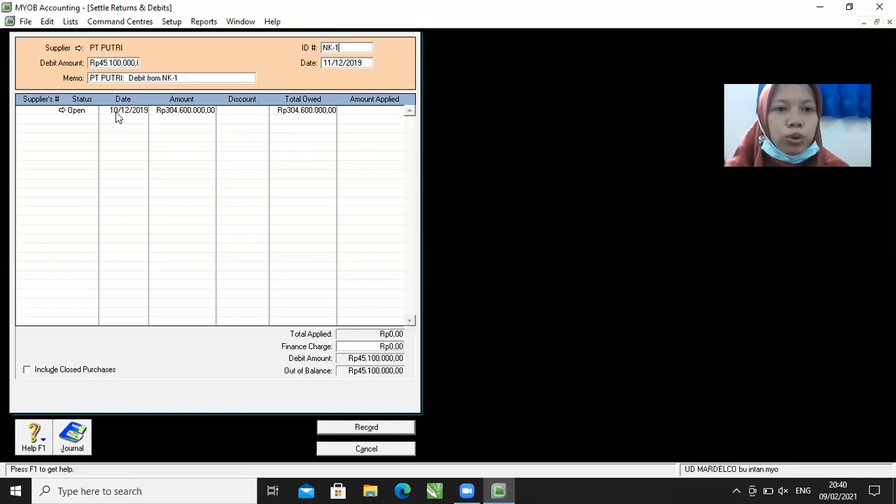
Step: Apply Rp45.100.000,00 to the open PT PUTRI purchase dated 10/12/2019, record the settlement and close the purchases register
{"action": "left_click", "coordinate": [357, 108]}
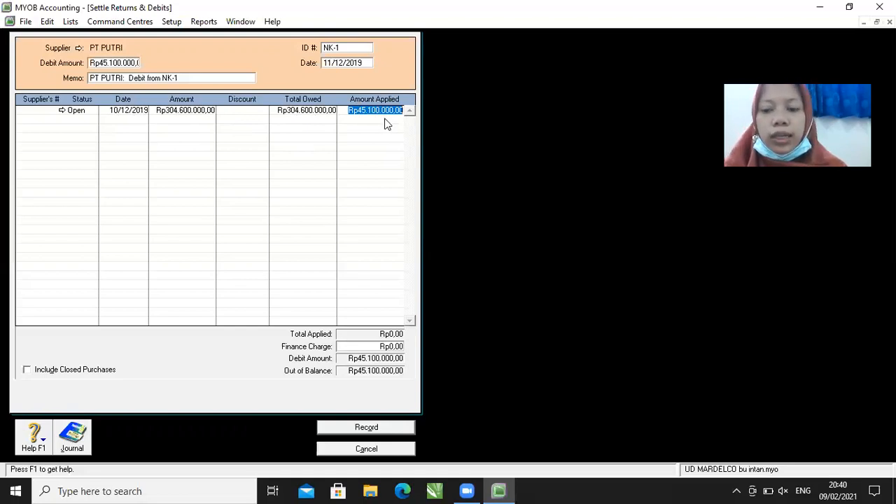
{"action": "key", "text": "Tab"}
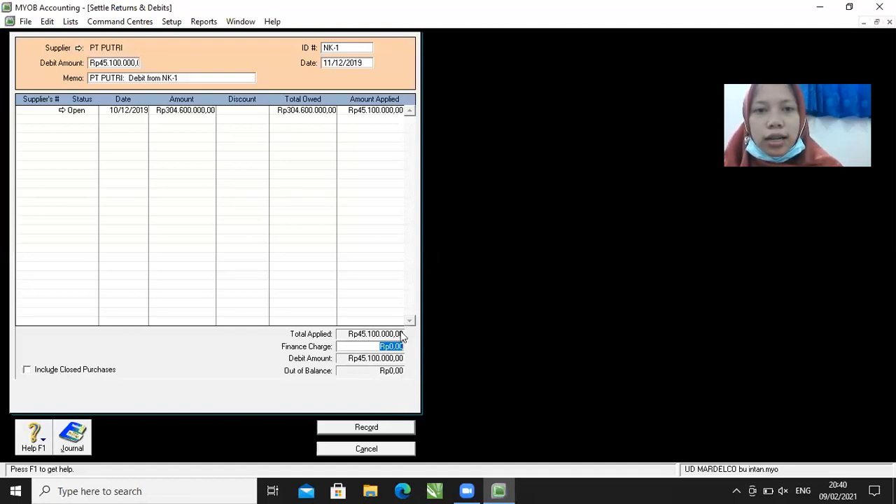
{"action": "left_click", "coordinate": [387, 428]}
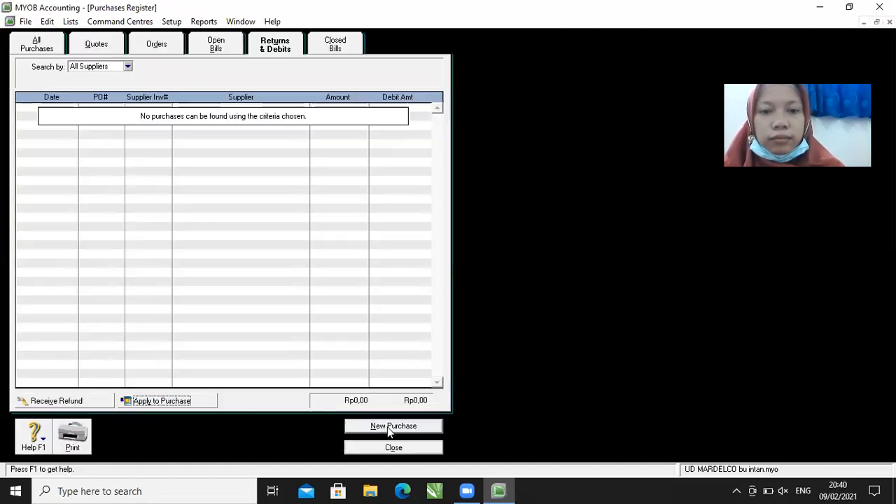
{"action": "left_click", "coordinate": [392, 448]}
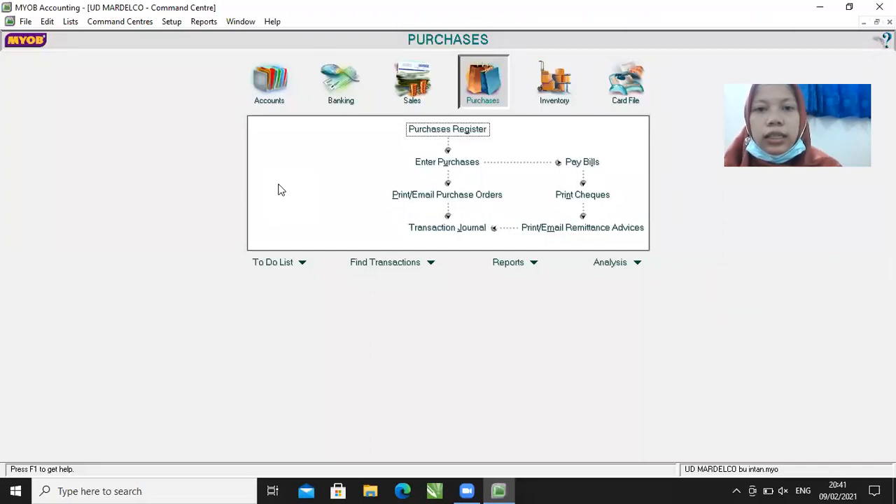
Step: Start a customer payment from Maulana computer, deposited to account 1-1100 Cash in Bank
{"action": "left_click", "coordinate": [404, 85]}
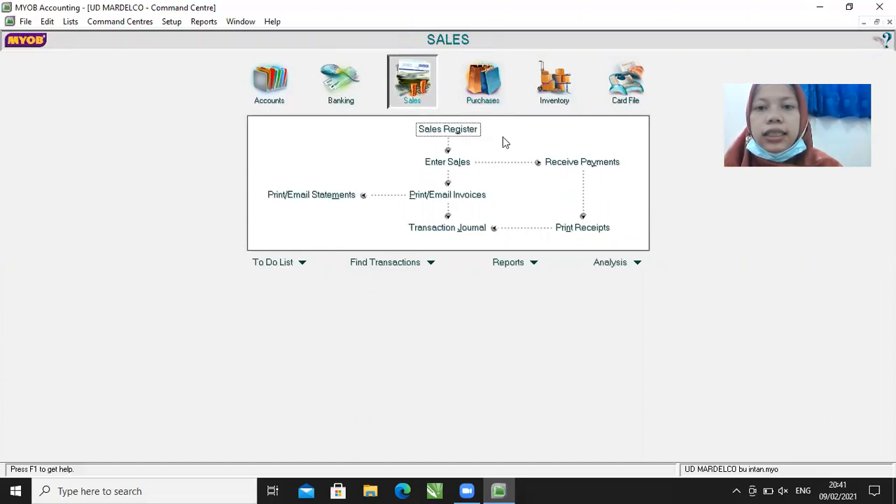
{"action": "left_click", "coordinate": [585, 166]}
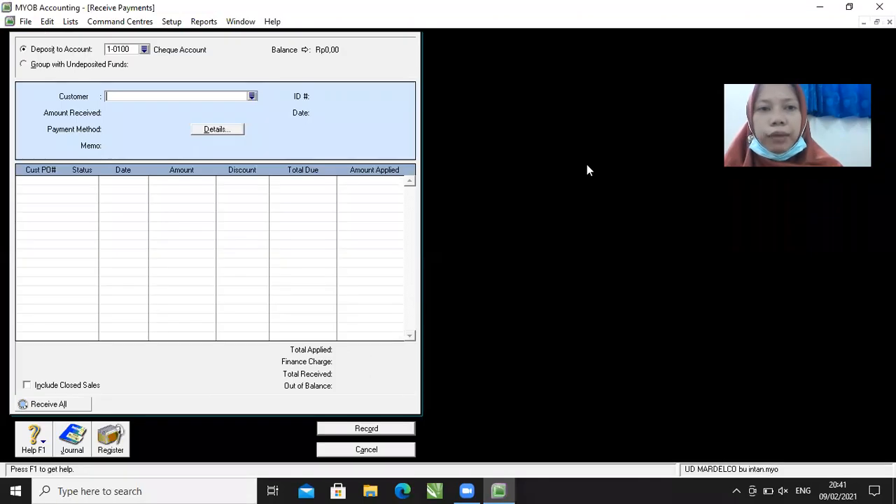
{"action": "left_click", "coordinate": [144, 50]}
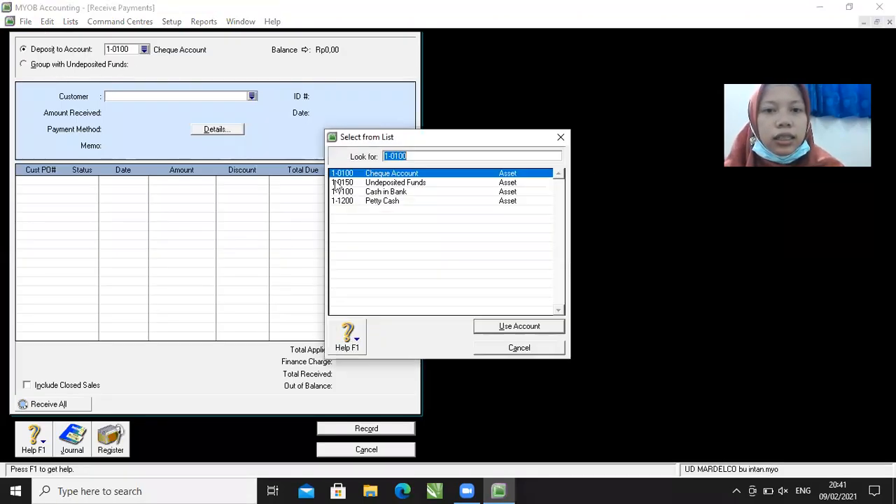
{"action": "left_click", "coordinate": [378, 191]}
{"action": "left_click", "coordinate": [508, 324]}
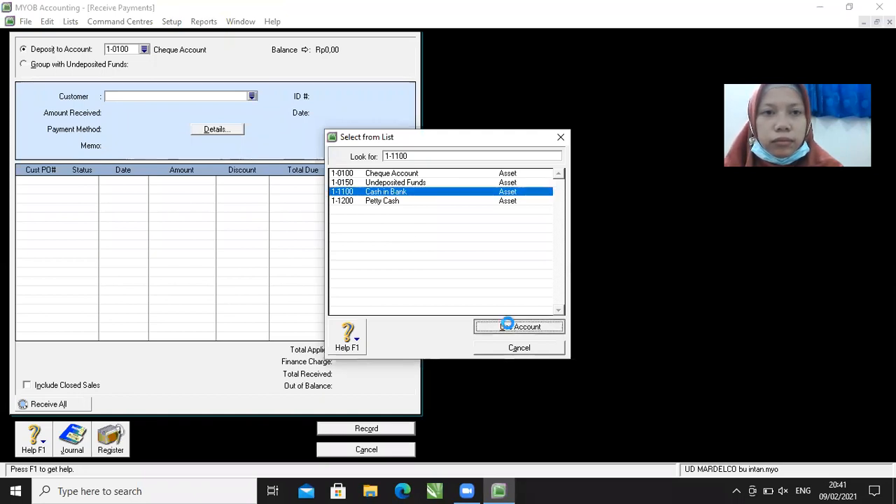
{"action": "left_click", "coordinate": [253, 98]}
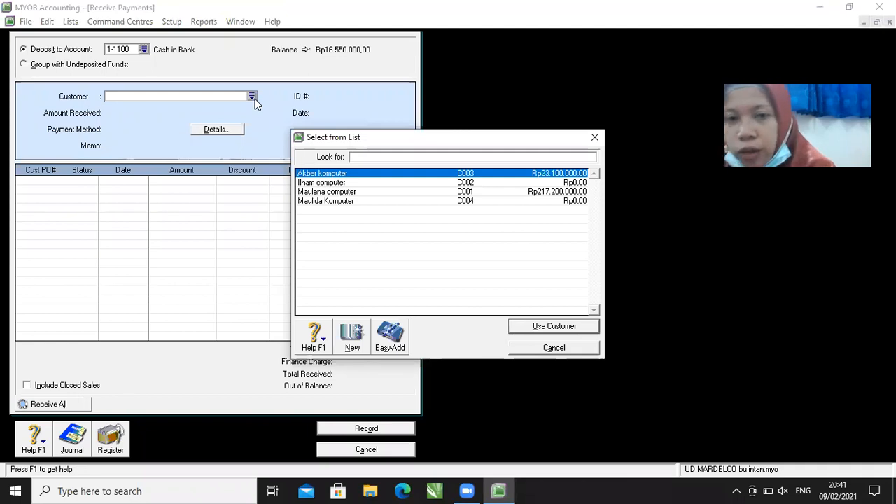
{"action": "left_click", "coordinate": [347, 192]}
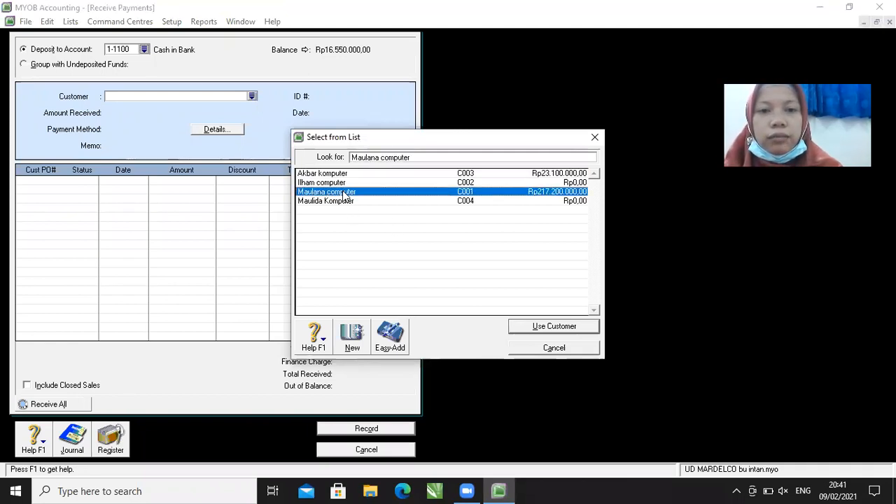
{"action": "left_click", "coordinate": [551, 327]}
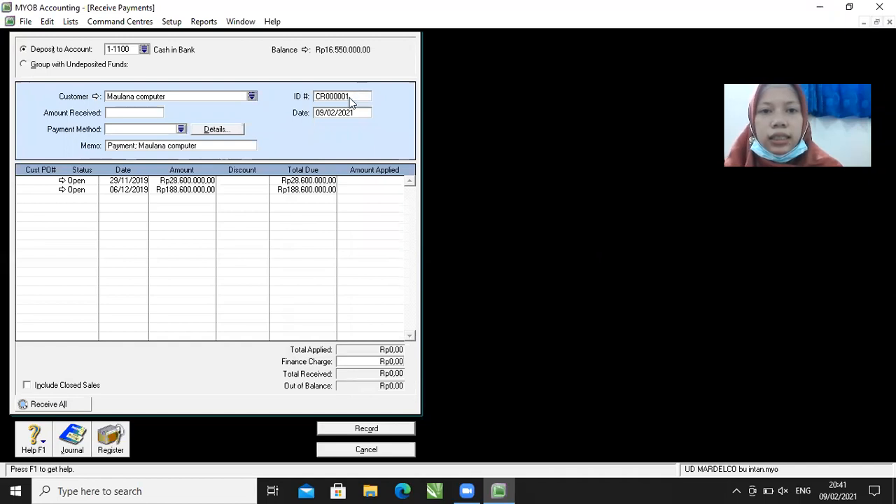
Step: Set the received payment's ID number to BKM12-3 and its date to 12/12/2019
{"action": "left_click", "coordinate": [348, 98]}
{"action": "key", "text": "BackSpace"}
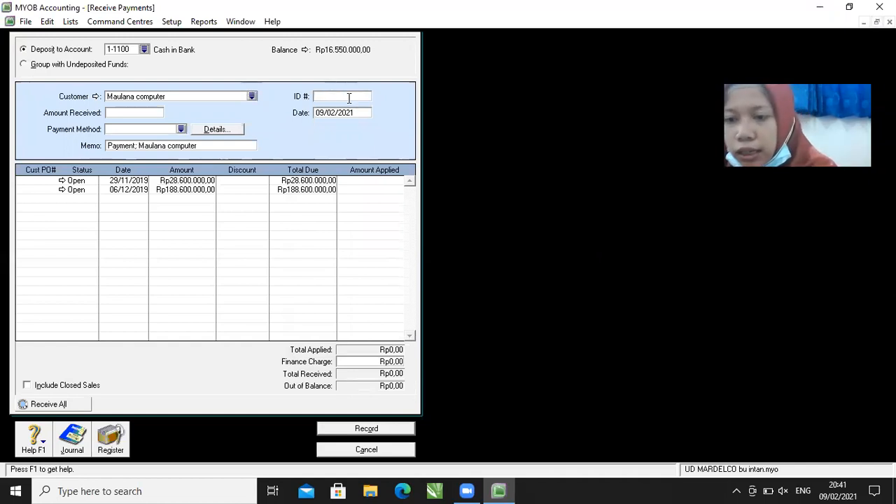
{"action": "type", "text": "BKM"}
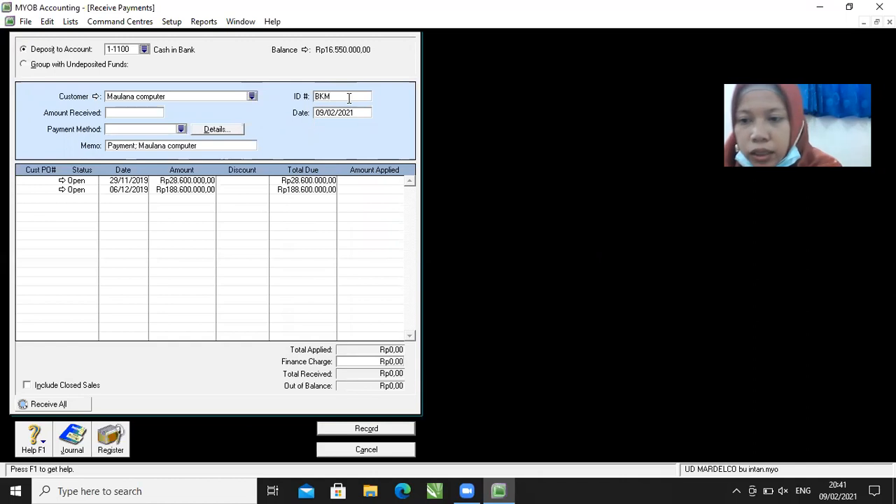
{"action": "type", "text": "12-3"}
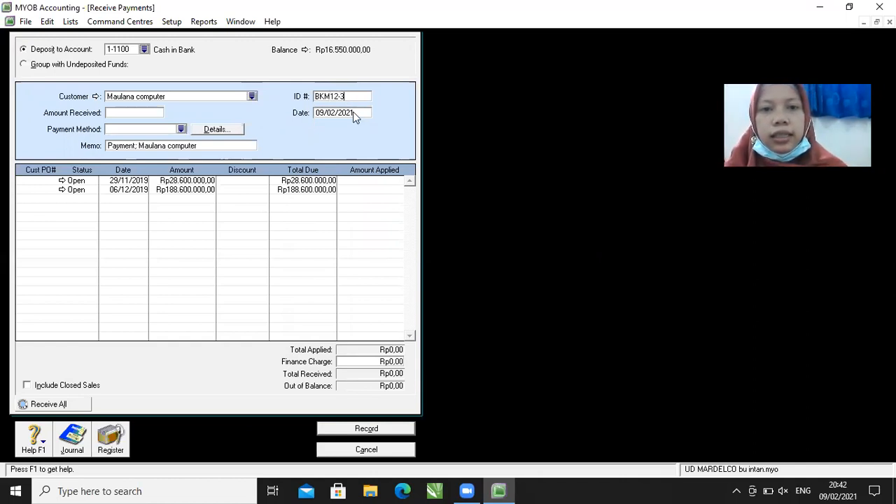
{"action": "left_click", "coordinate": [353, 112]}
{"action": "key", "text": "BackSpace"}
{"action": "type", "text": "12/12/2019"}
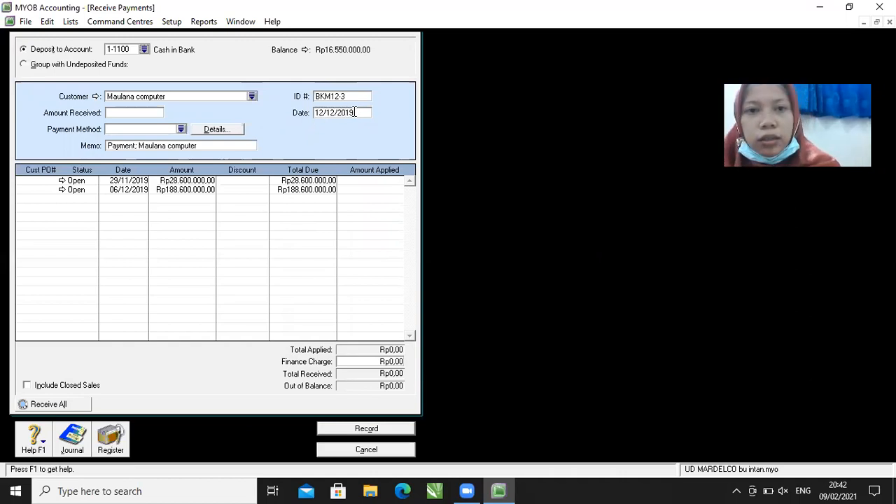
Step: Enter Rp188.600.000,00 as the amount received from Maulana computer
{"action": "left_click", "coordinate": [122, 115]}
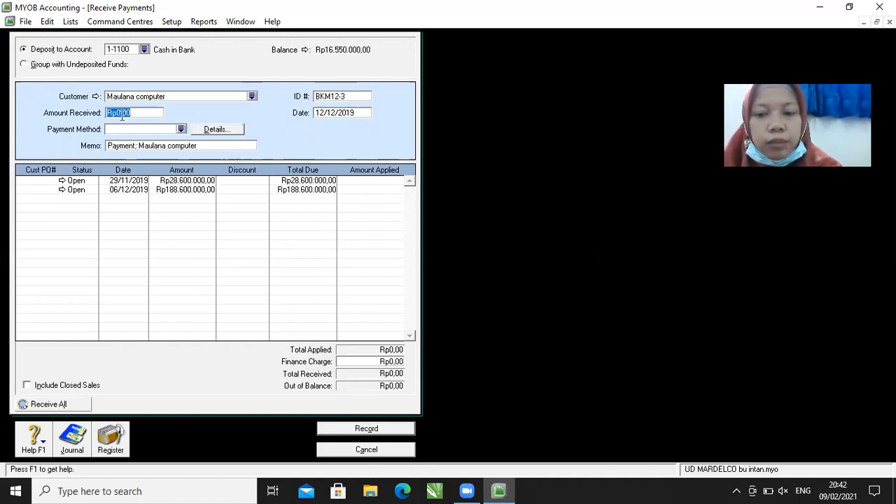
{"action": "key", "text": "BackSpace"}
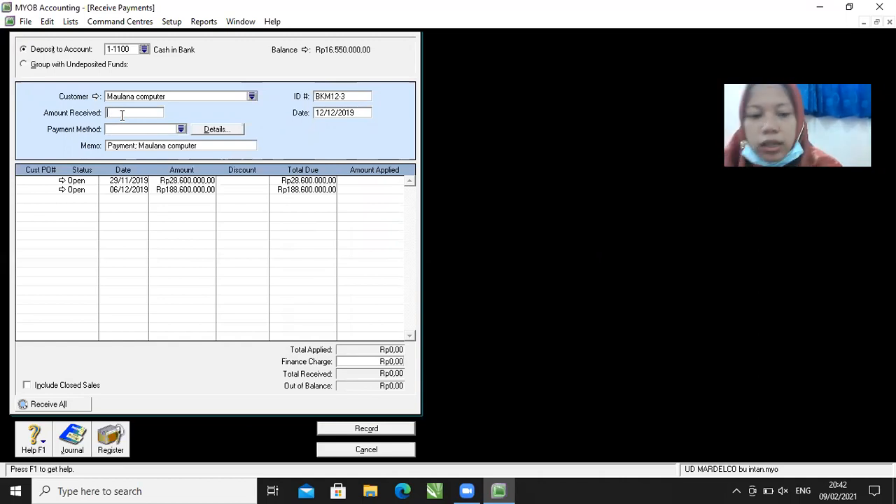
{"action": "type", "text": "188."}
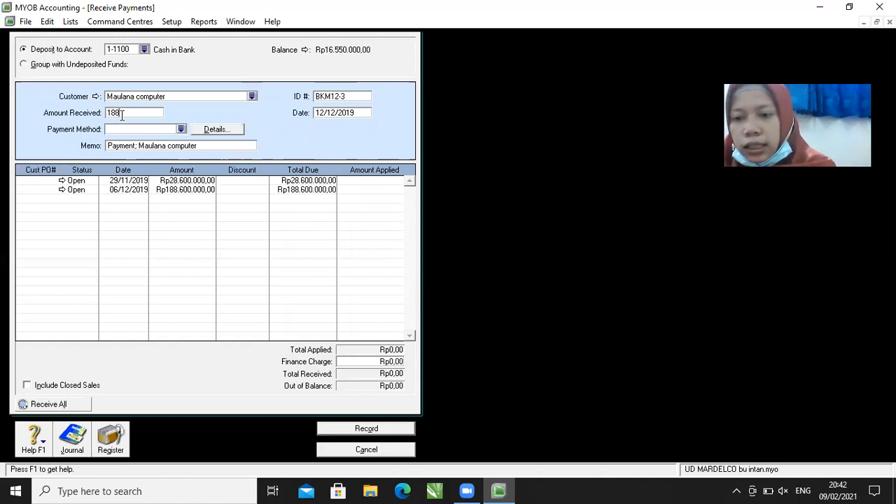
{"action": "type", "text": "600"}
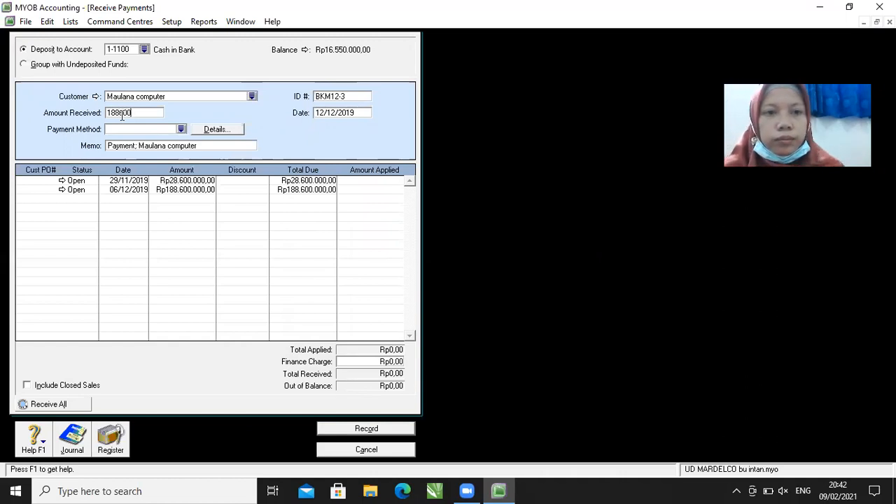
{"action": "type", "text": ".0000"}
{"action": "key", "text": "Tab"}
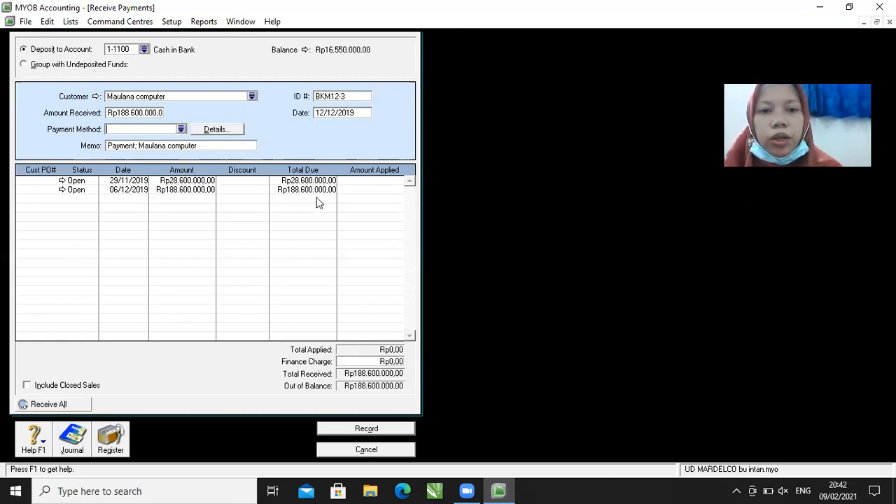
Step: Apply Rp188.600.000,00 to the open sale dated 06/12/2019, record the payment and close the payment form
{"action": "left_click", "coordinate": [346, 190]}
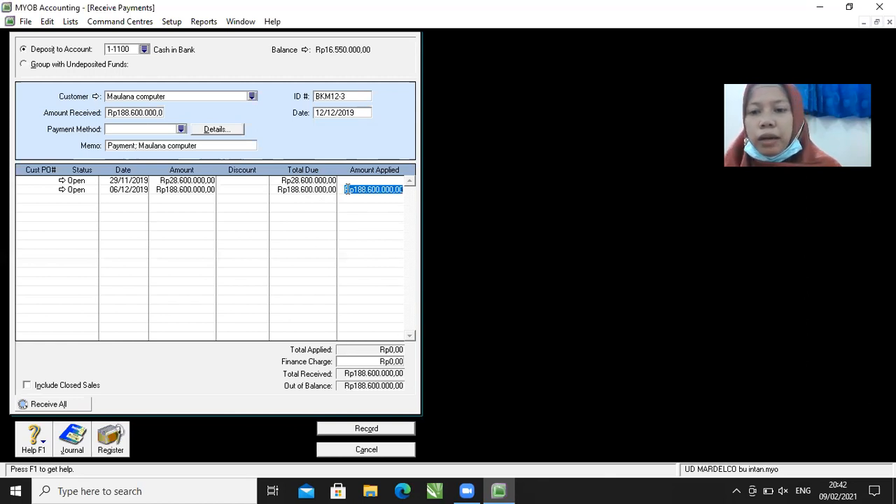
{"action": "key", "text": "Tab"}
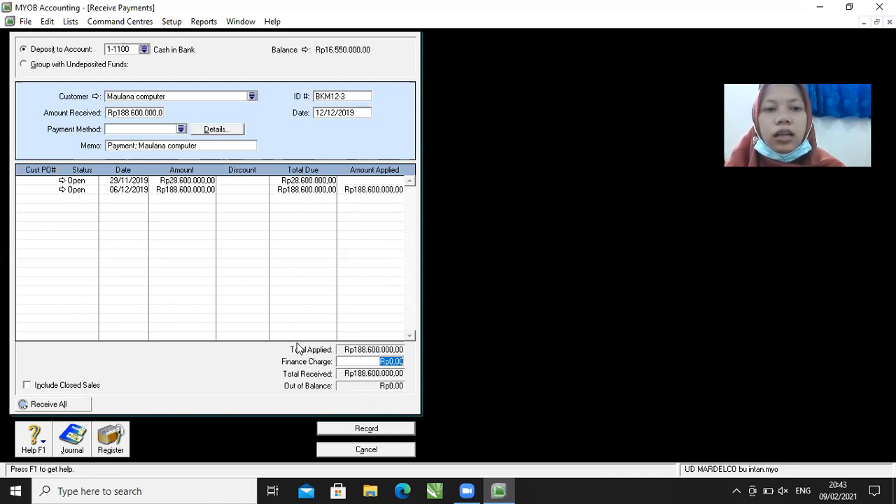
{"action": "left_click", "coordinate": [354, 427]}
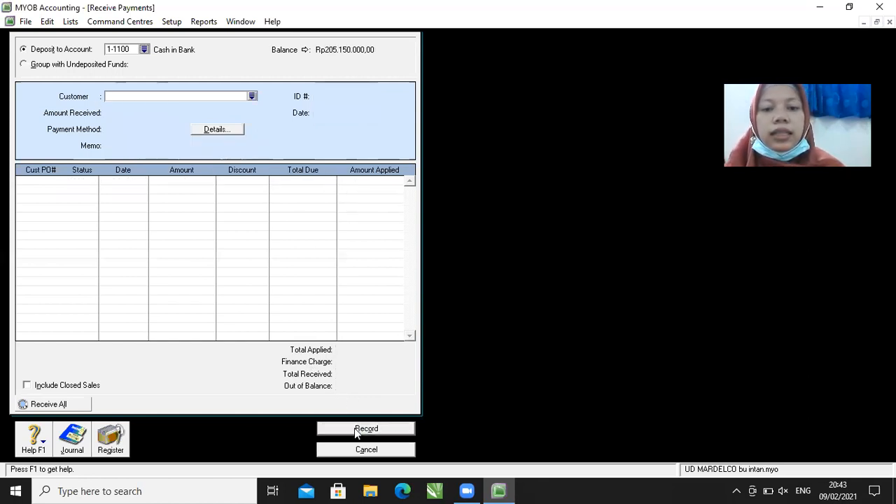
{"action": "left_click", "coordinate": [362, 449]}
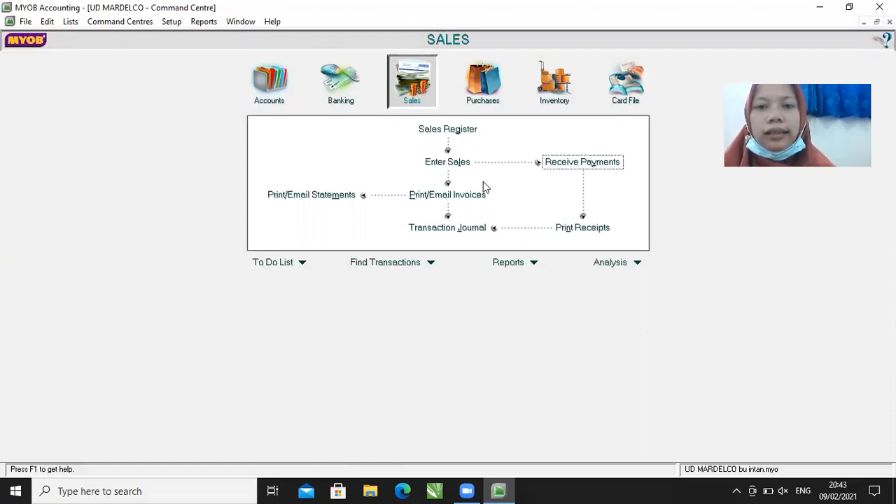
Step: Start a new item sales invoice and create a customer card named Penjualan Tunai from its customer list
{"action": "left_click", "coordinate": [452, 162]}
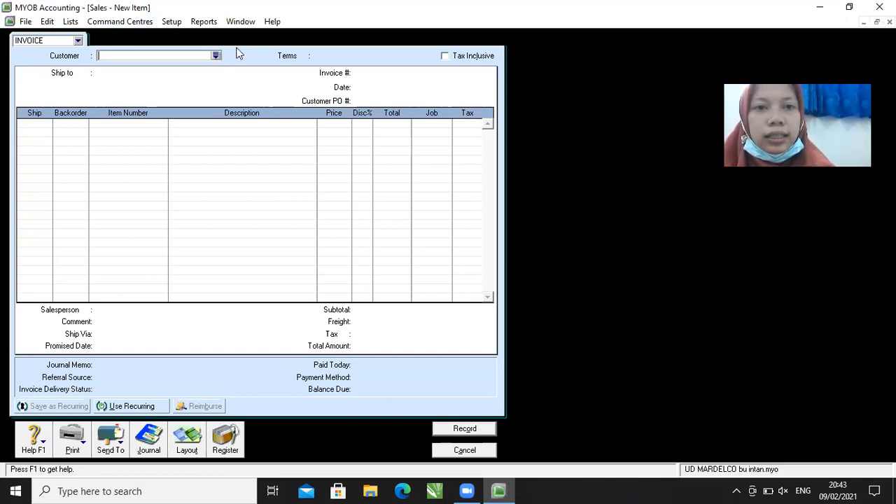
{"action": "left_click", "coordinate": [218, 55]}
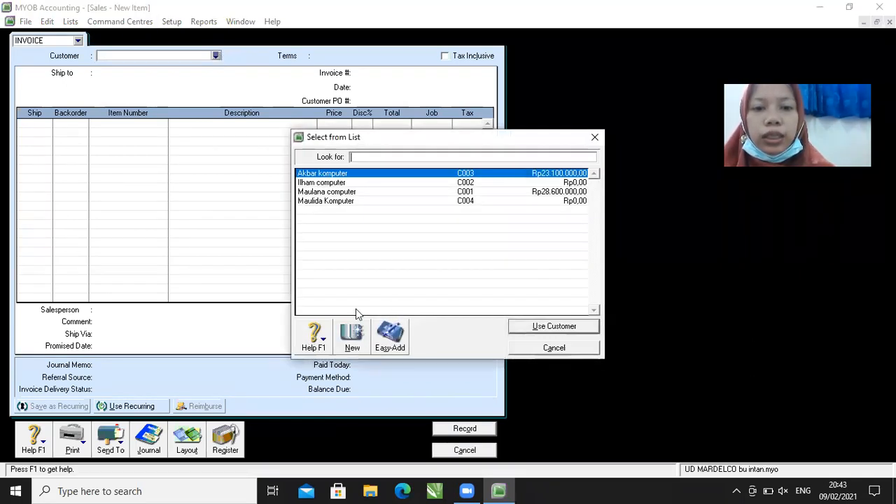
{"action": "left_click", "coordinate": [353, 338]}
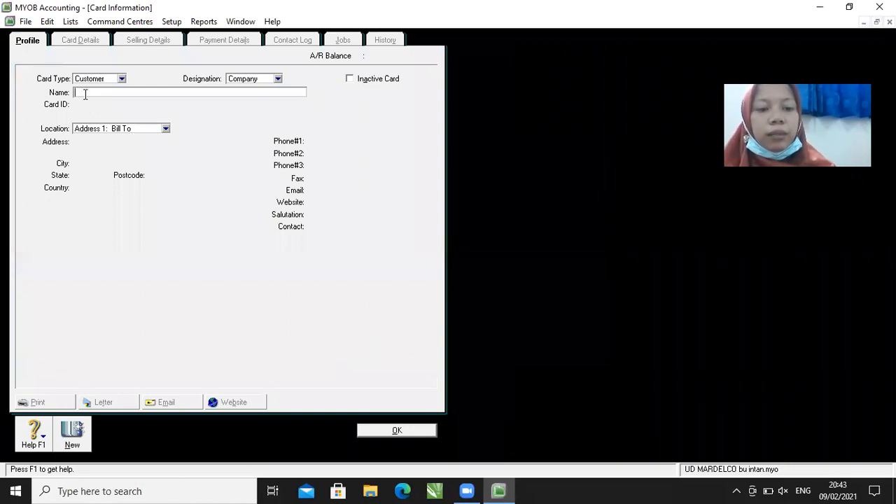
{"action": "type", "text": "Penju"}
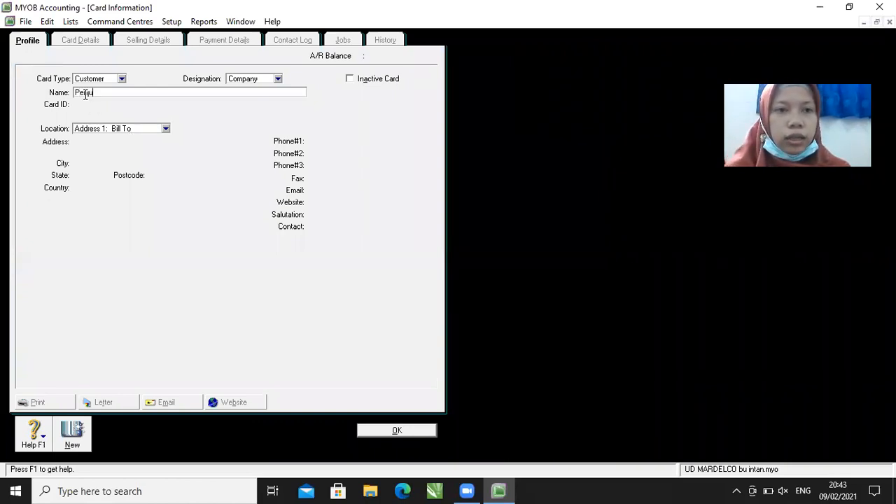
{"action": "type", "text": "alan Tunai"}
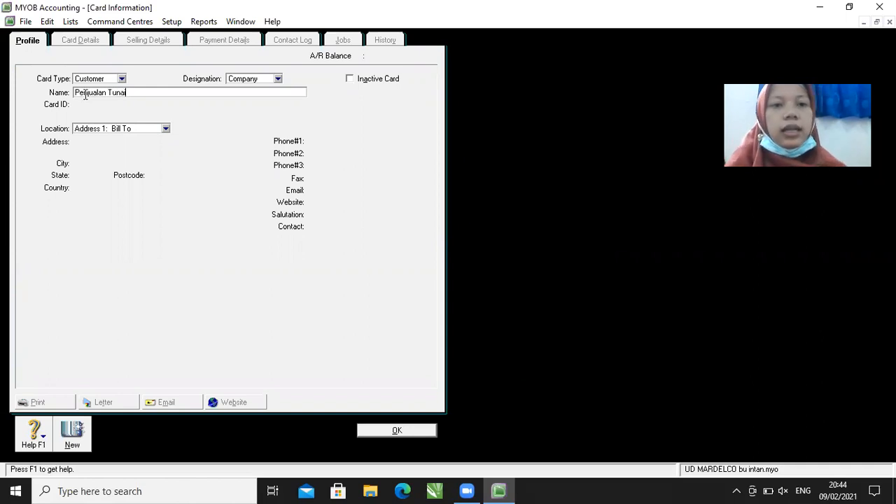
{"action": "left_click", "coordinate": [406, 431]}
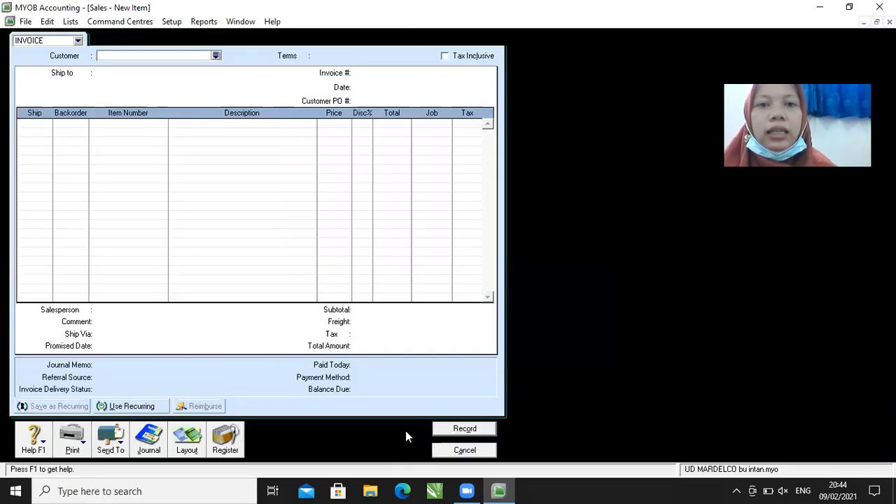
Step: Assign the invoice to customer Penjualan Tunai, with invoice number KN01 and date 13/12/2019
{"action": "left_click", "coordinate": [216, 56]}
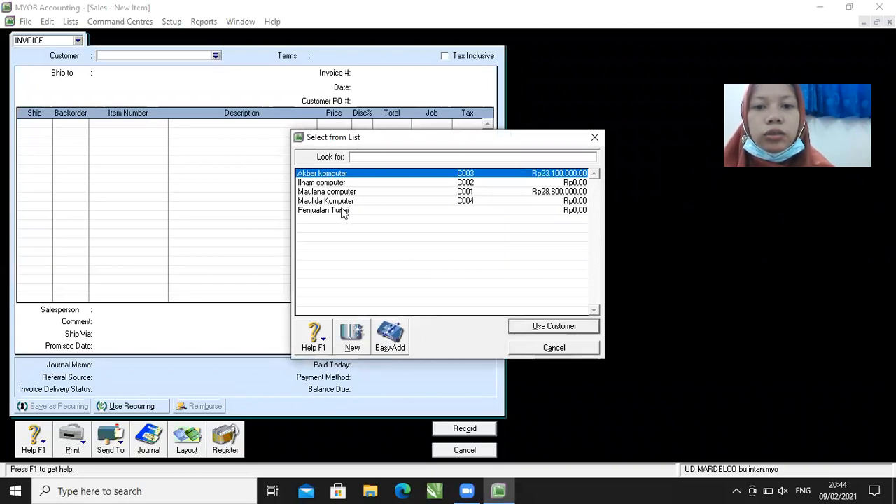
{"action": "left_click", "coordinate": [342, 210]}
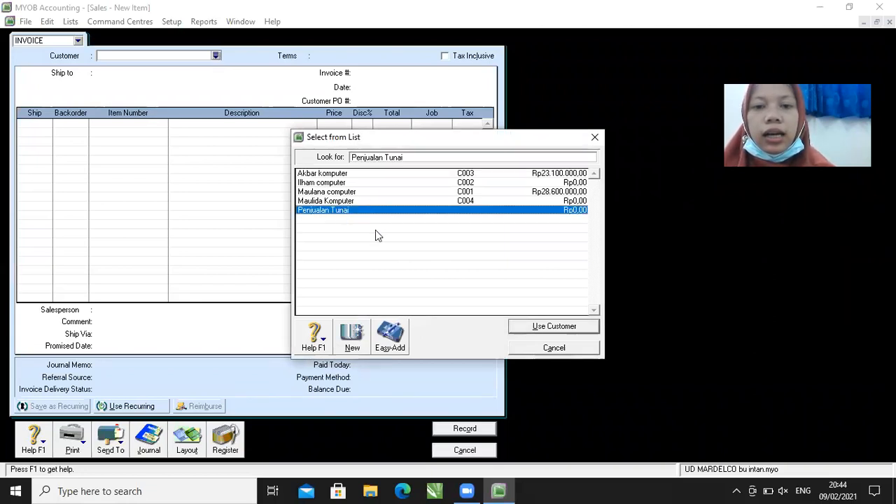
{"action": "left_click", "coordinate": [551, 327]}
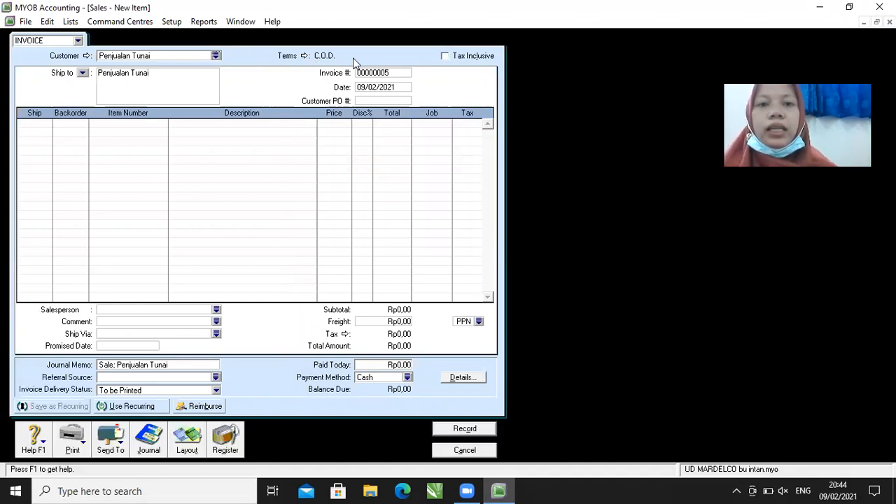
{"action": "left_click", "coordinate": [389, 71]}
{"action": "key", "text": "BackSpace"}
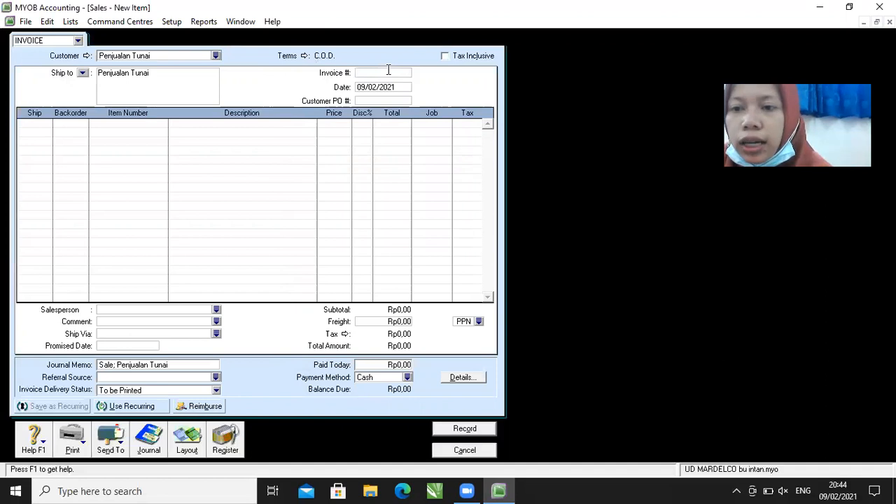
{"action": "type", "text": "K"}
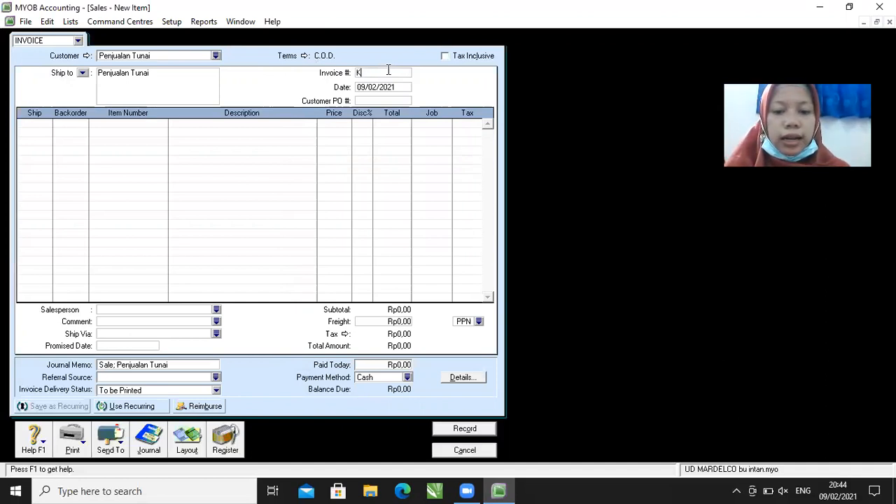
{"action": "type", "text": "N01"}
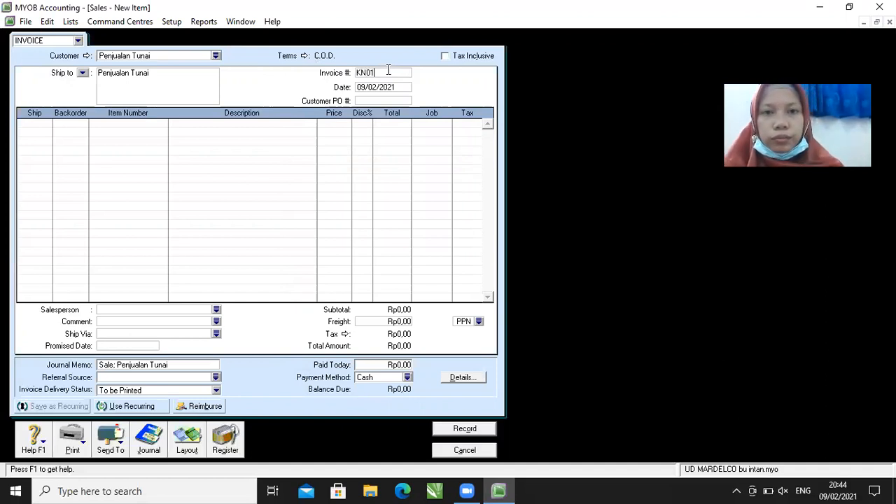
{"action": "left_click", "coordinate": [391, 86]}
{"action": "key", "text": "BackSpace"}
{"action": "type", "text": "13/12/2019"}
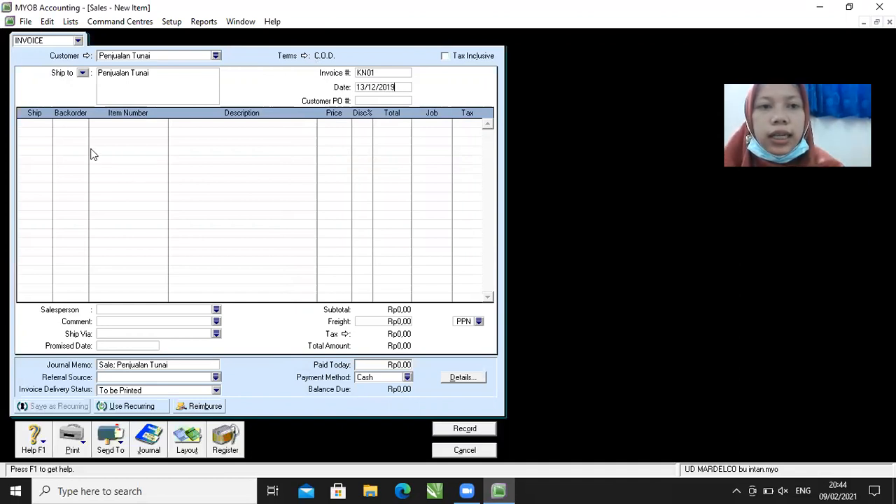
Step: Add a KN01 invoice line for 5 units of item T1301C Portage-M300 at a price of Rp18.000.000,00 each
{"action": "left_click", "coordinate": [39, 124]}
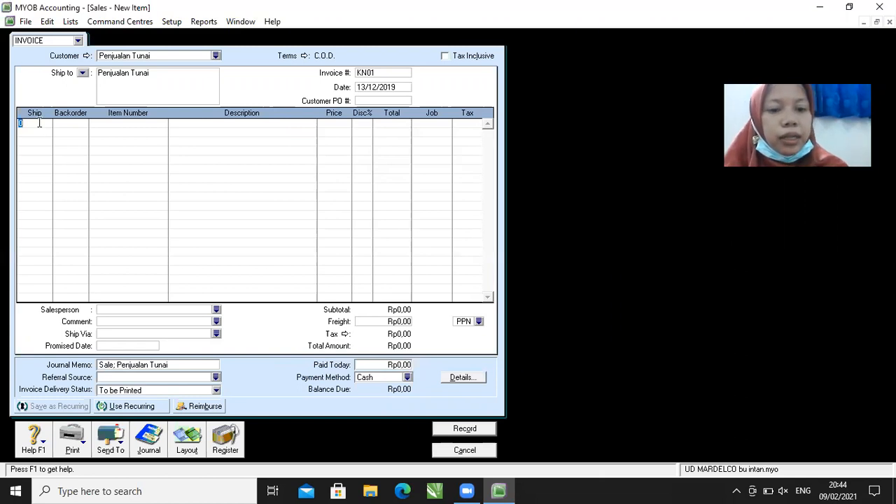
{"action": "type", "text": "5"}
{"action": "key", "text": "Tab"}
{"action": "key", "text": "Tab"}
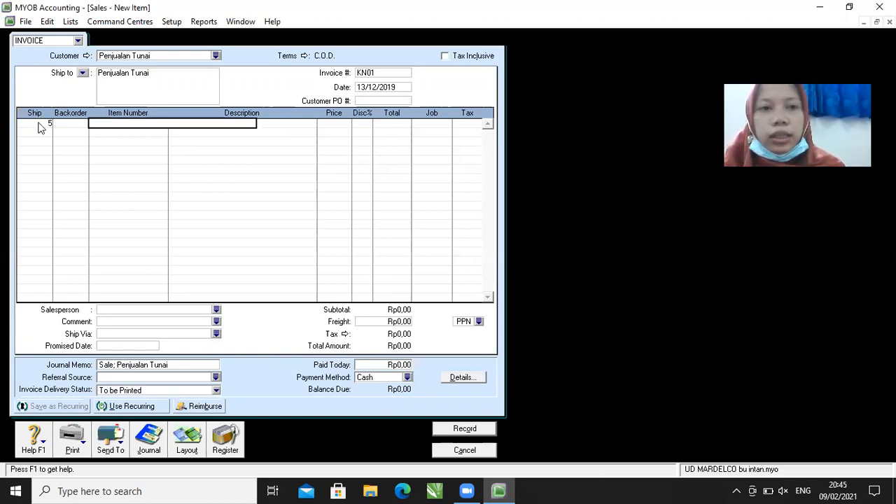
{"action": "key", "text": "Tab"}
{"action": "left_click", "coordinate": [534, 328]}
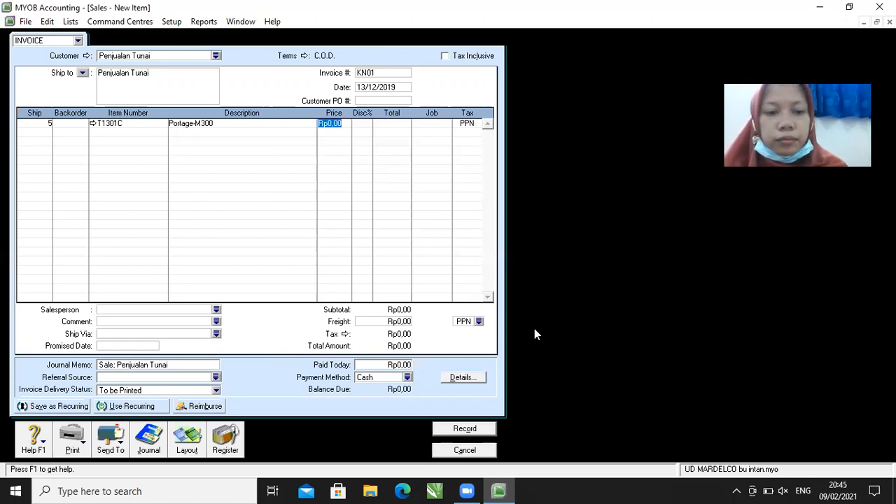
{"action": "type", "text": "18000000"}
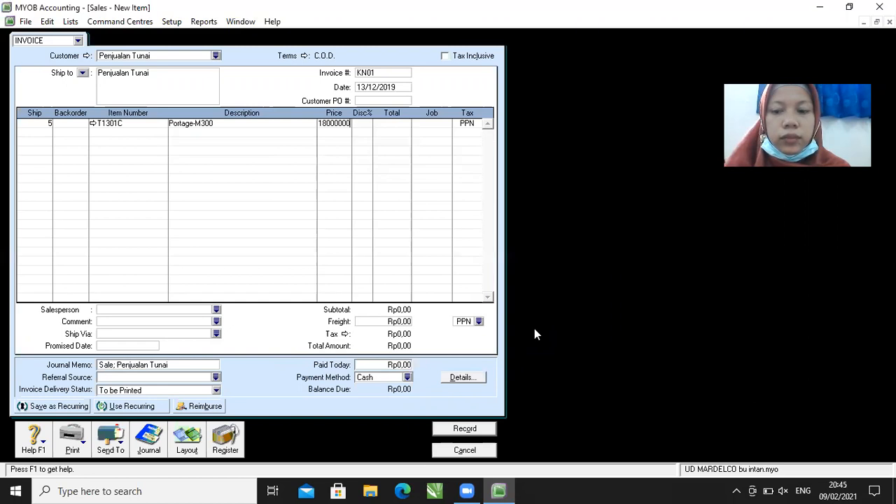
{"action": "key", "text": "Return"}
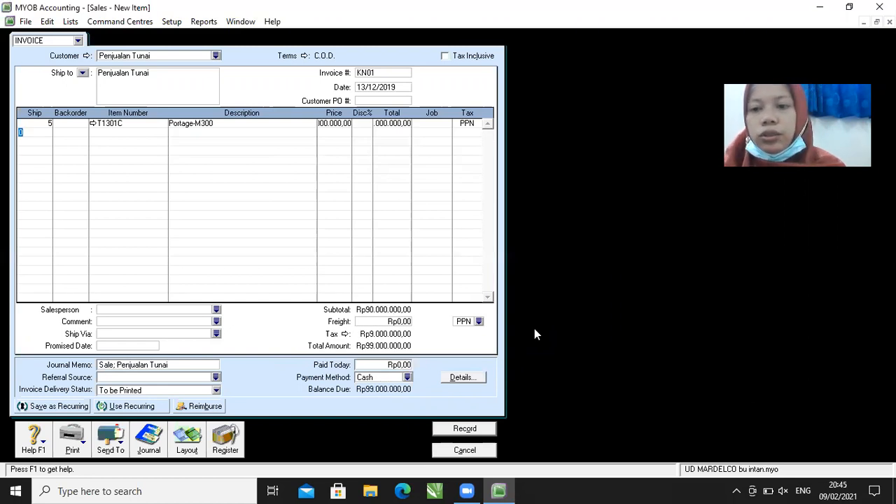
Step: Add a second invoice line for 8 units of item T7102C Satelite-M300 at a price of Rp14.500.000,00 each
{"action": "type", "text": "8"}
{"action": "key", "text": "Tab"}
{"action": "key", "text": "Tab"}
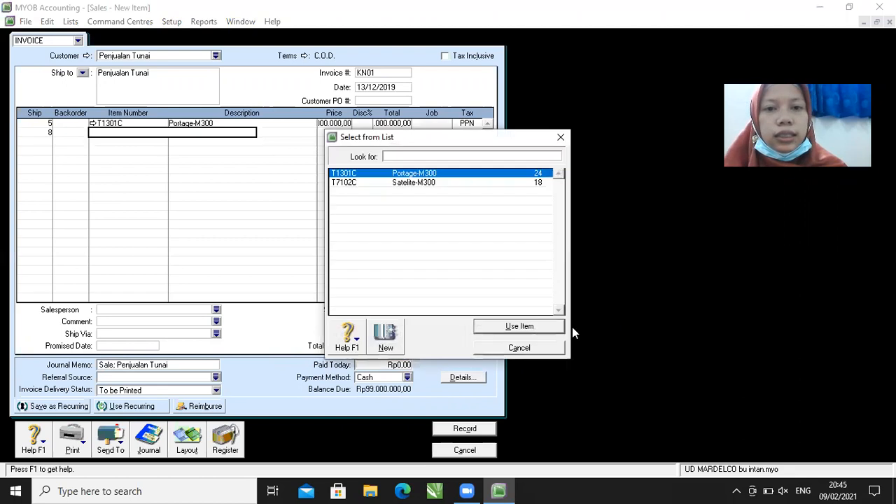
{"action": "left_click", "coordinate": [444, 184]}
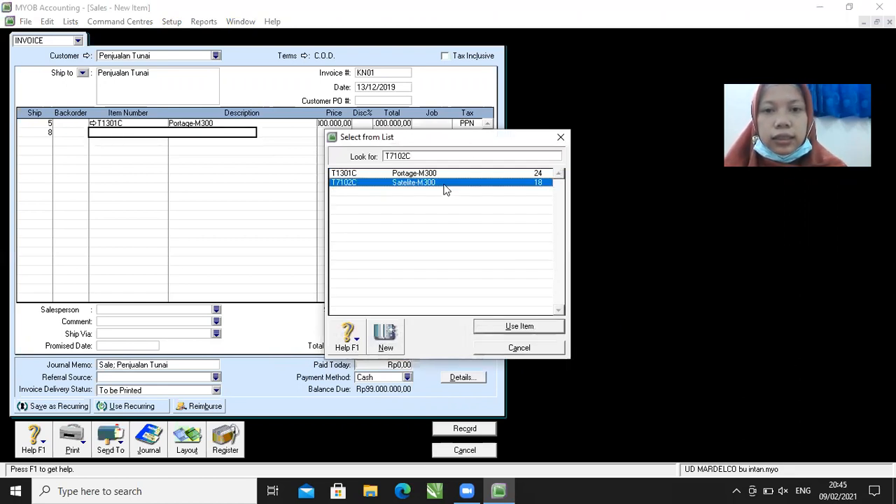
{"action": "left_click", "coordinate": [490, 325]}
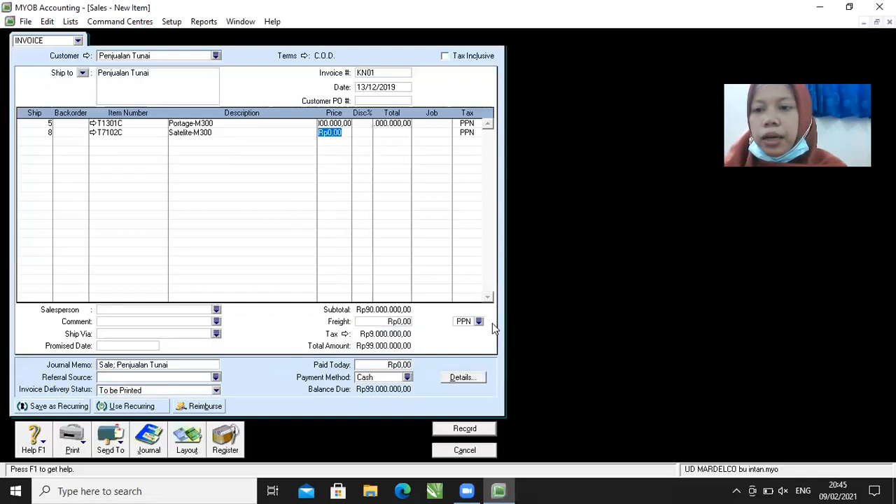
{"action": "type", "text": "1459"}
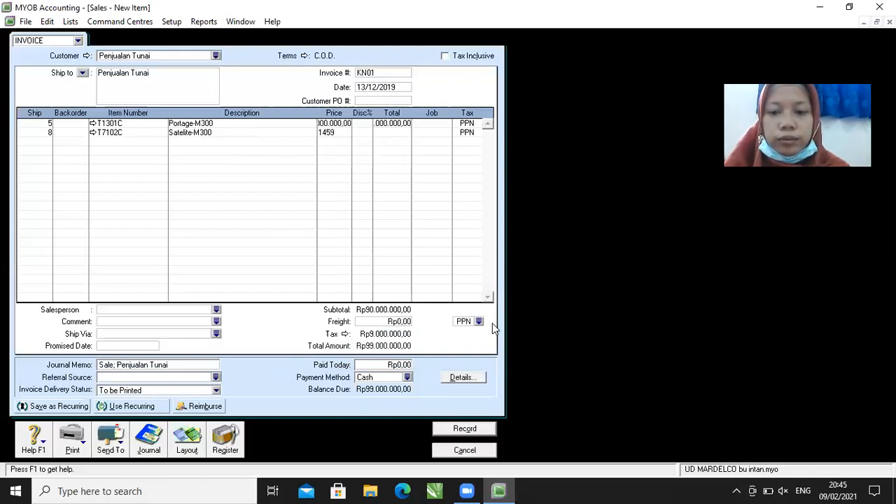
{"action": "key", "text": "BackSpace"}
{"action": "type", "text": "00000"}
{"action": "key", "text": "Return"}
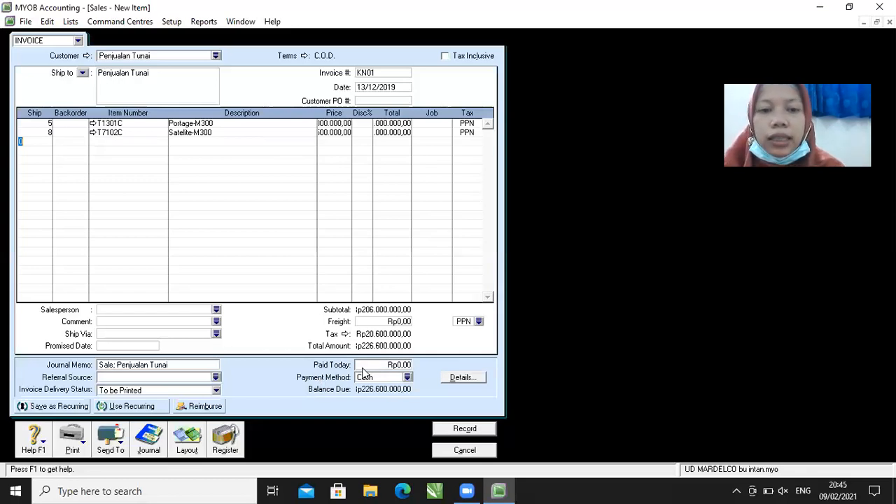
Step: Enter Rp226.600.000,00 as the amount paid today on invoice KN01, then record the sale and close the sales form
{"action": "left_click", "coordinate": [385, 365]}
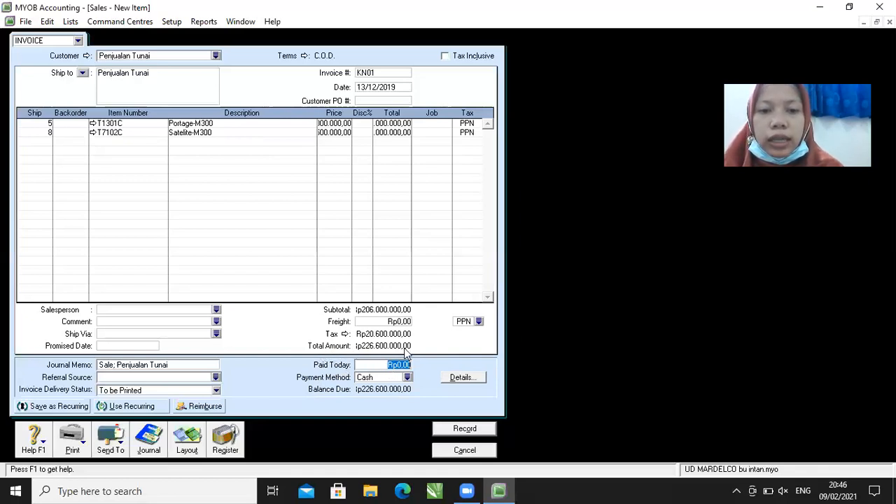
{"action": "type", "text": "226"}
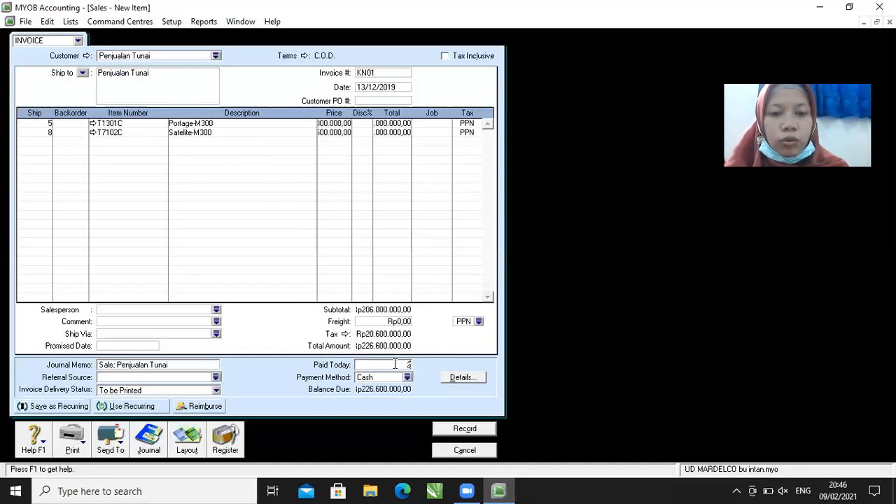
{"action": "type", "text": "6"}
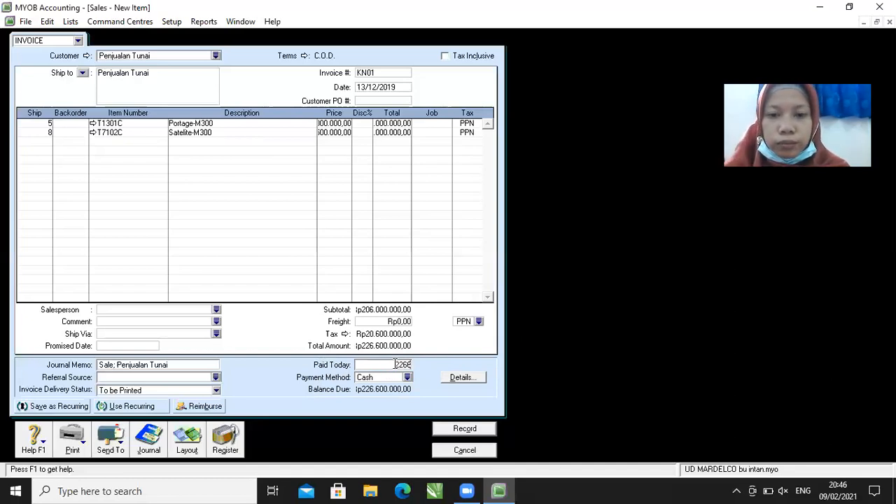
{"action": "type", "text": "-"}
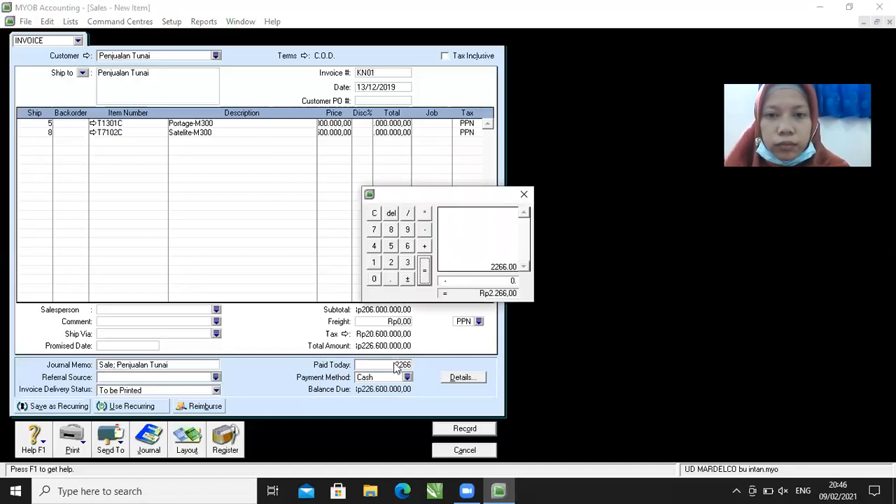
{"action": "left_click", "coordinate": [523, 194]}
{"action": "type", "text": "00"}
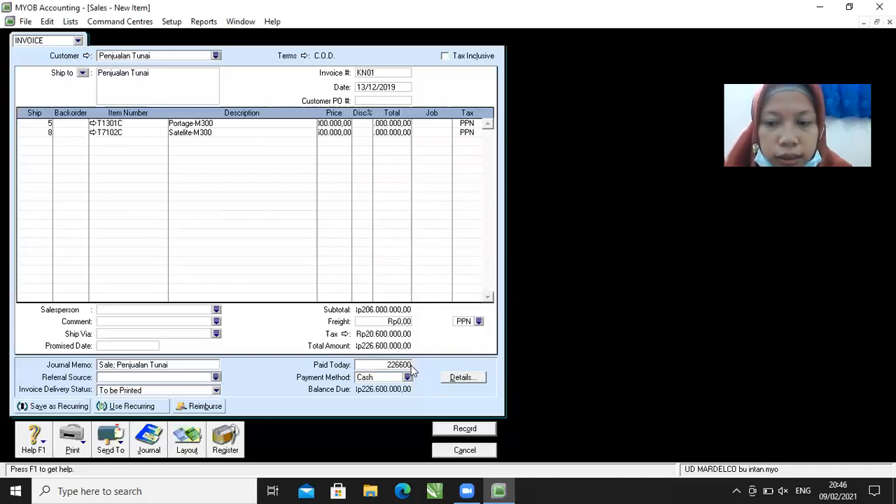
{"action": "type", "text": ".00"}
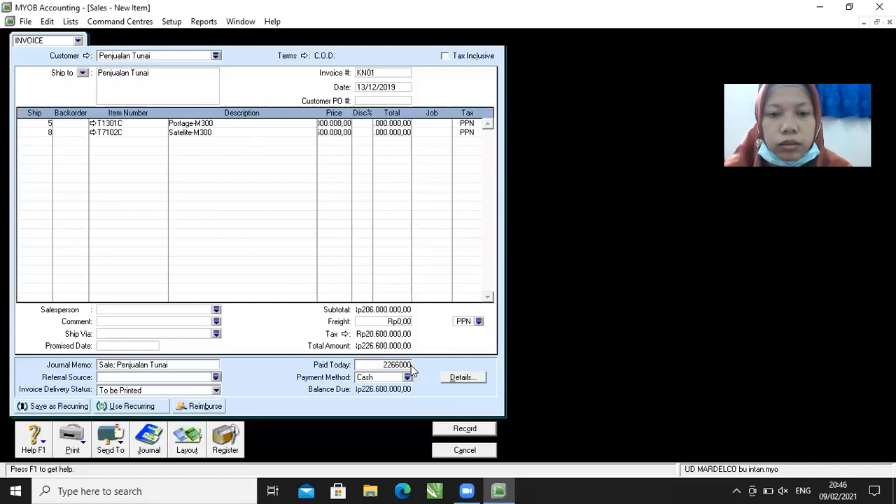
{"action": "type", "text": "0"}
{"action": "key", "text": "Tab"}
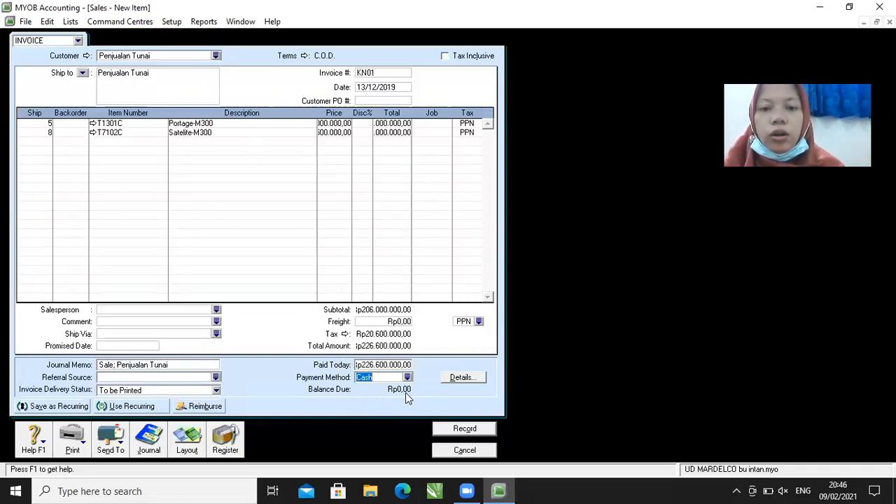
{"action": "left_click", "coordinate": [463, 429]}
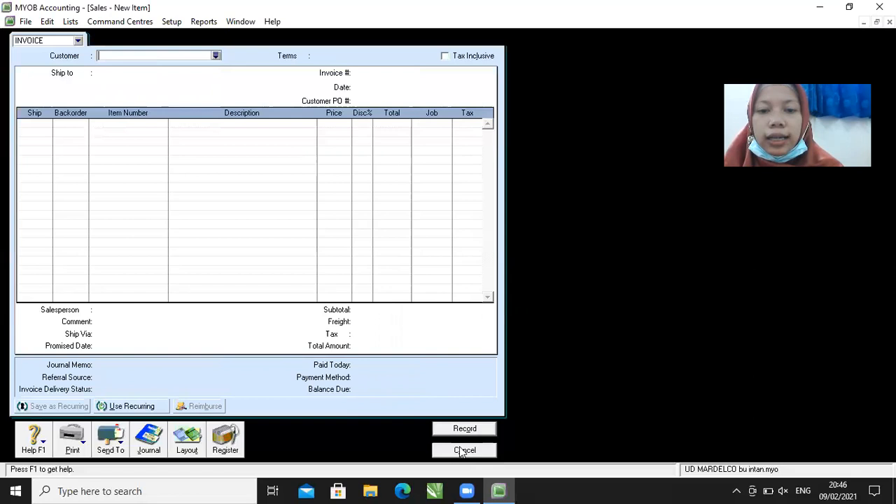
{"action": "left_click", "coordinate": [460, 452]}
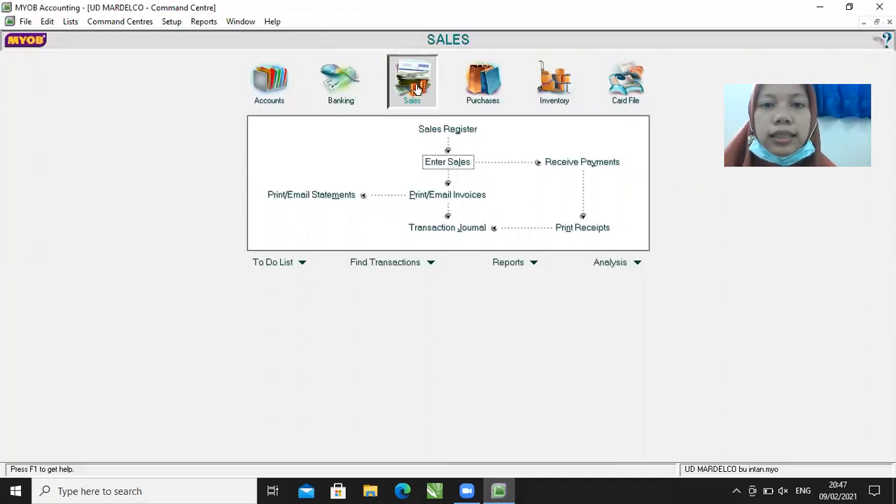
Step: Start a new customer payment deposited to account 1-1100 Cash in Bank, for customer Maulana computer
{"action": "left_click", "coordinate": [592, 162]}
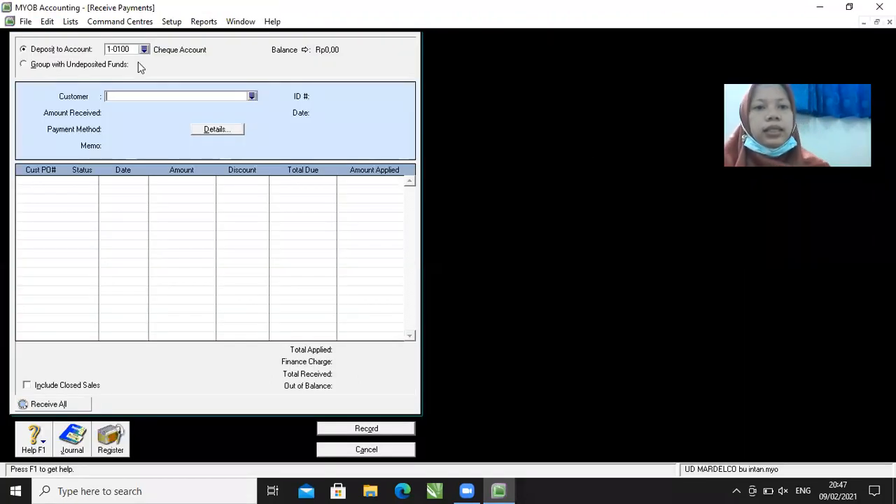
{"action": "left_click", "coordinate": [144, 49]}
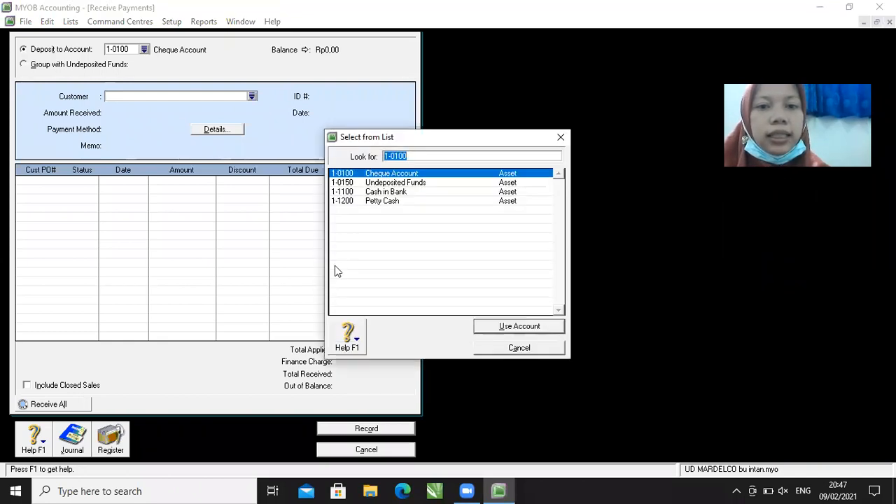
{"action": "left_click", "coordinate": [396, 192]}
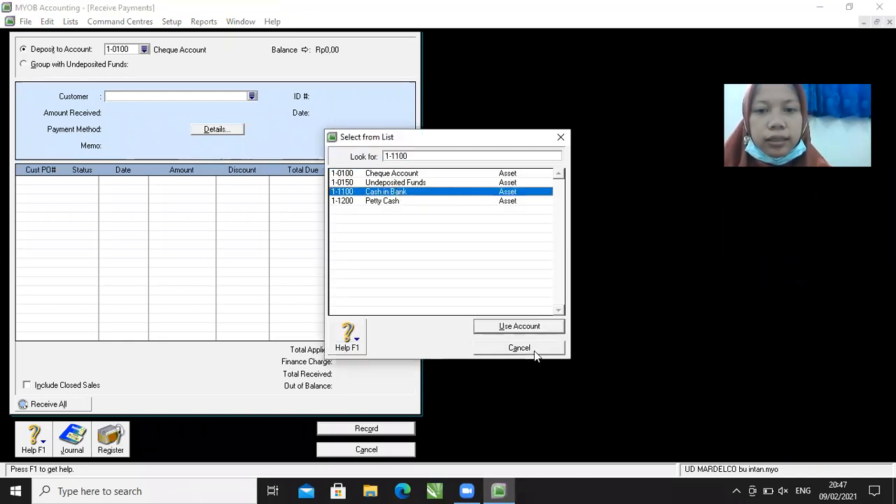
{"action": "left_click", "coordinate": [501, 335]}
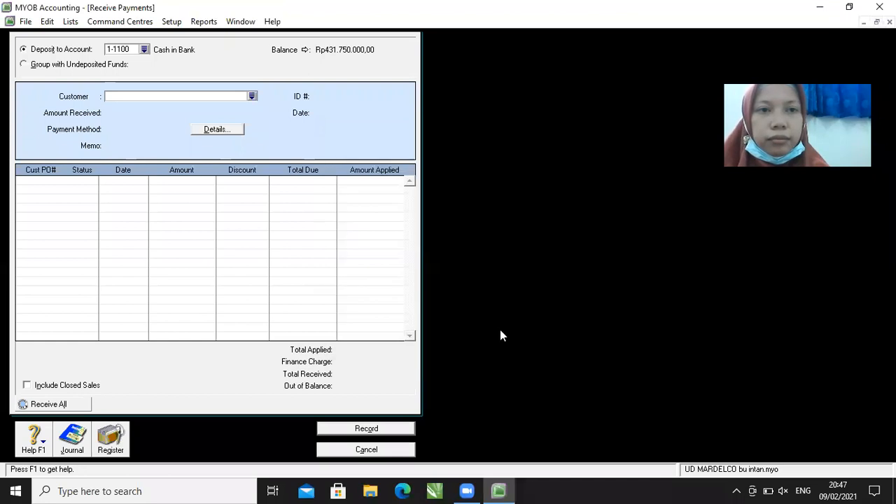
{"action": "left_click", "coordinate": [252, 96]}
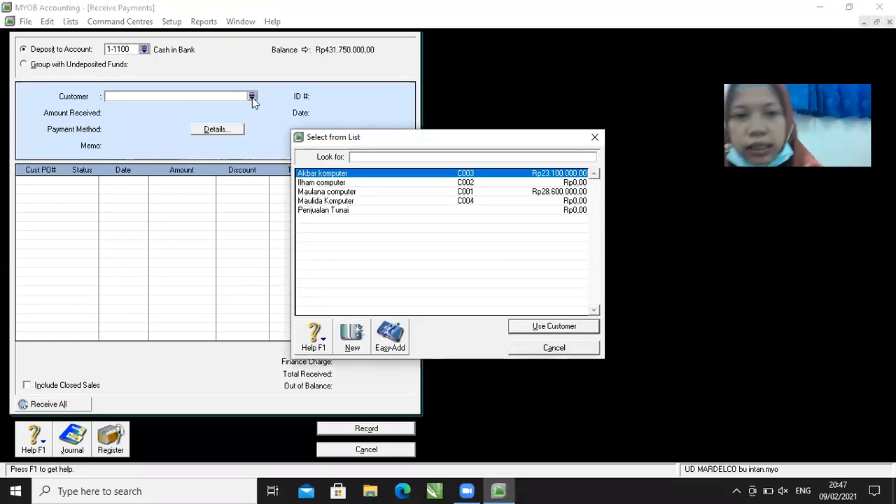
{"action": "left_click", "coordinate": [332, 194]}
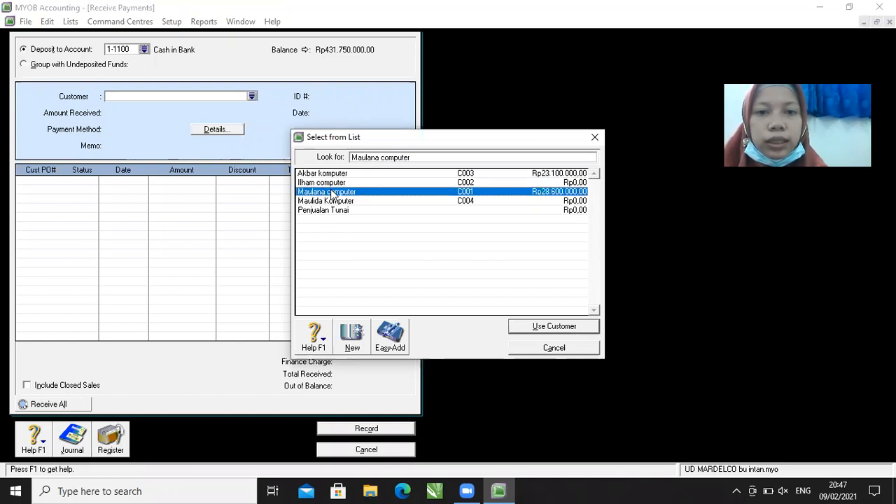
{"action": "left_click", "coordinate": [527, 327]}
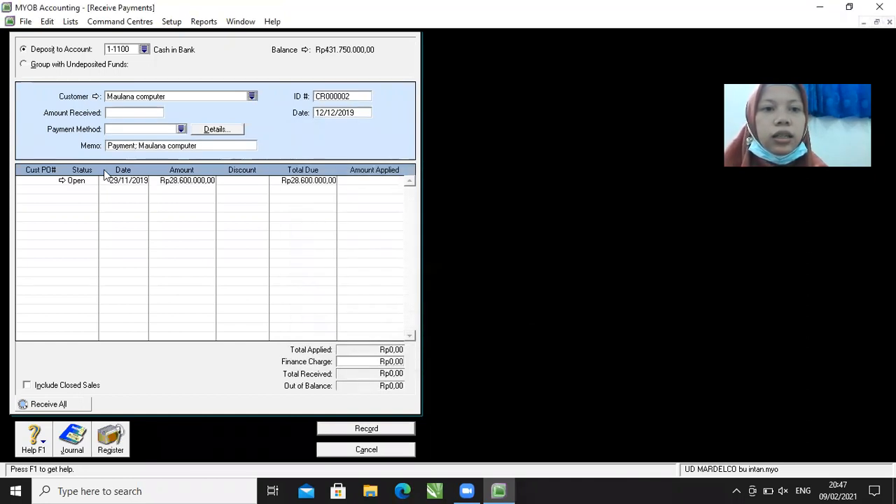
Step: Set the Maulana computer payment's ID number to BKM12-4 and its date to 14/12/2019
{"action": "left_click", "coordinate": [339, 95]}
{"action": "key", "text": "BackSpace"}
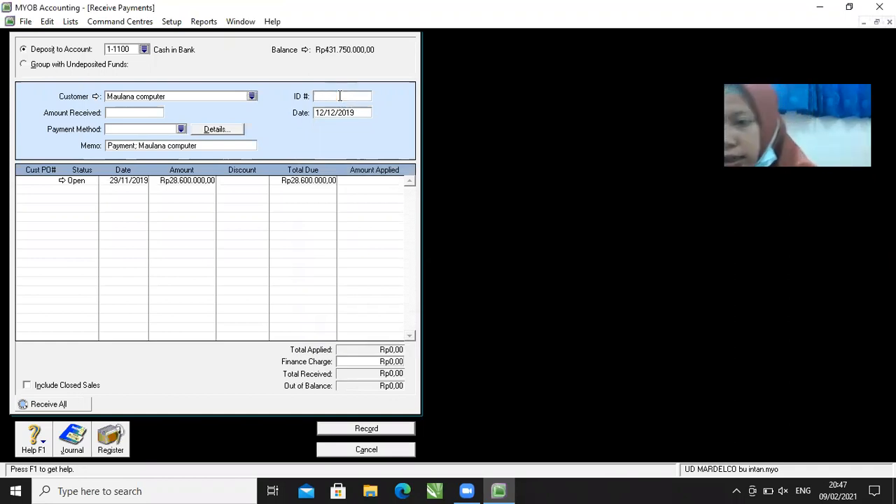
{"action": "type", "text": "BKM"}
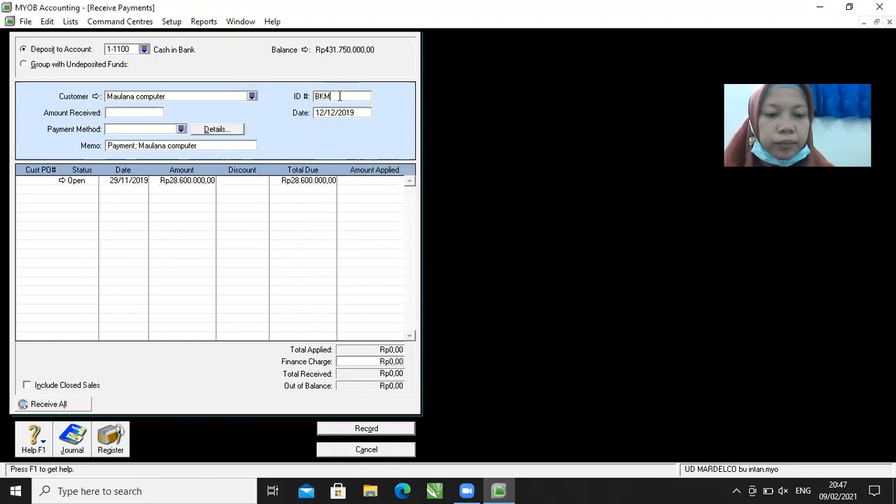
{"action": "type", "text": "124"}
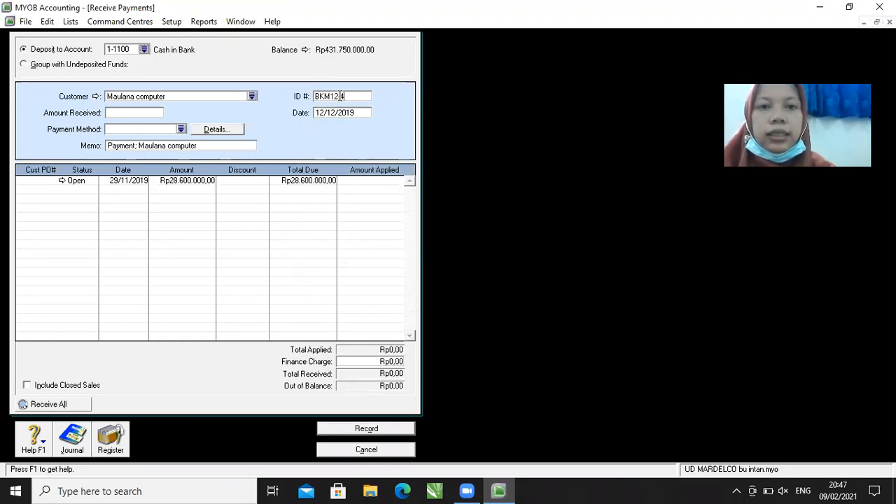
{"action": "left_click", "coordinate": [357, 114]}
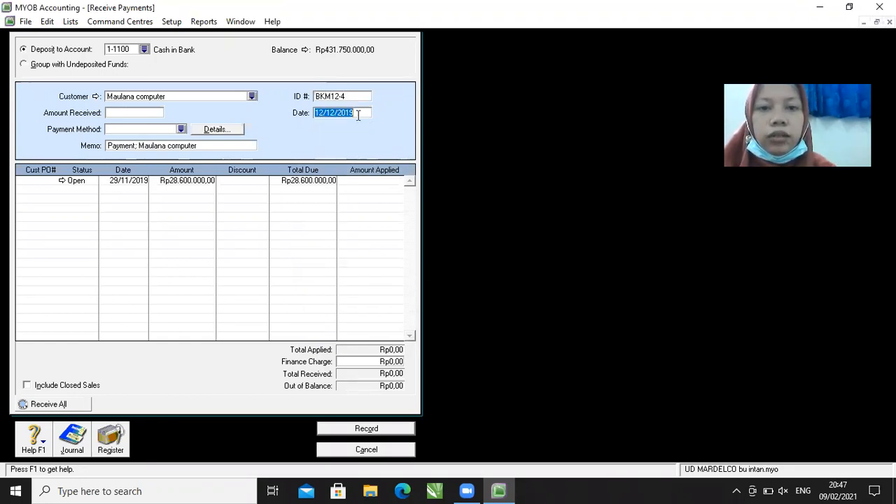
{"action": "key", "text": "BackSpace"}
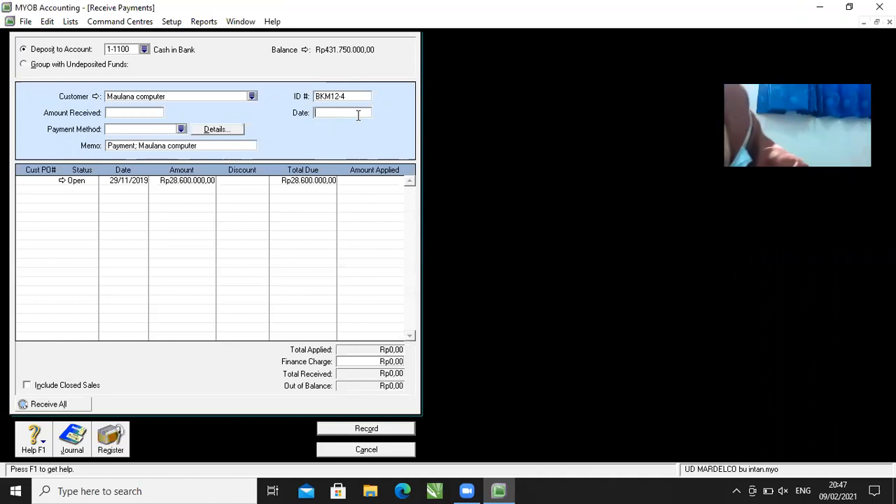
{"action": "type", "text": "14"}
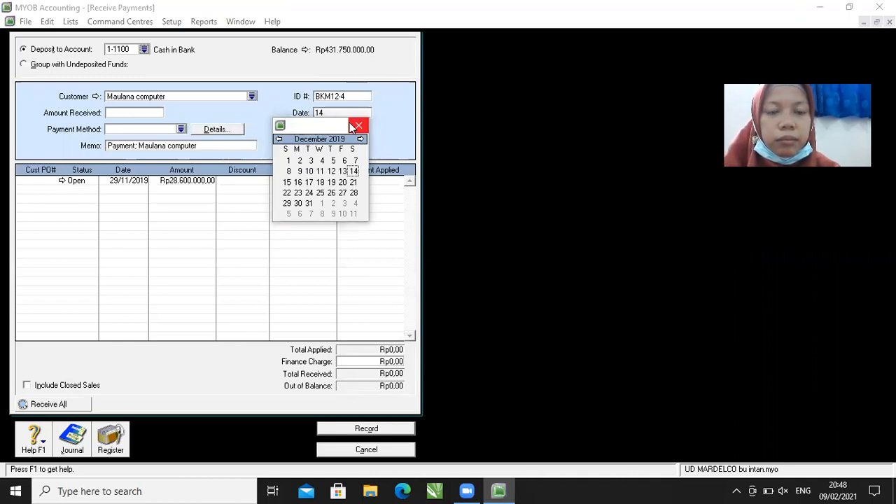
{"action": "left_click", "coordinate": [358, 126]}
{"action": "type", "text": "/12/2019"}
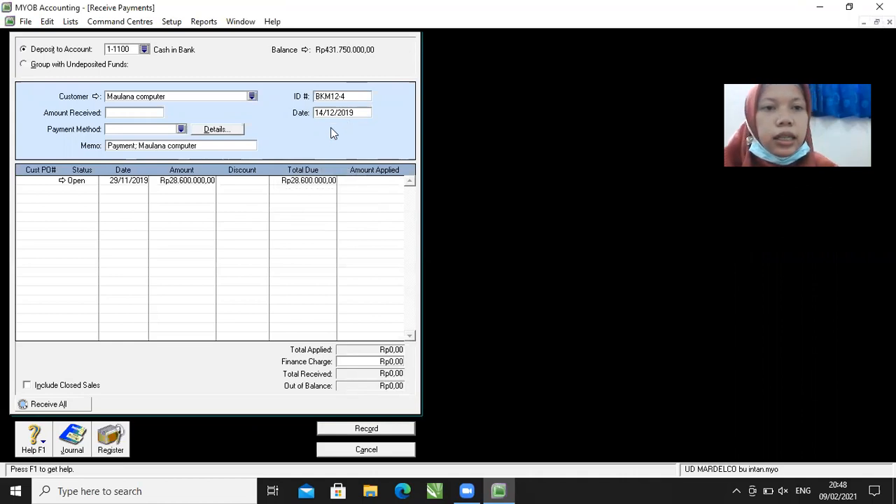
Step: Enter Rp28.600.000,00 as the amount received for the Maulana computer payment
{"action": "left_click", "coordinate": [117, 113]}
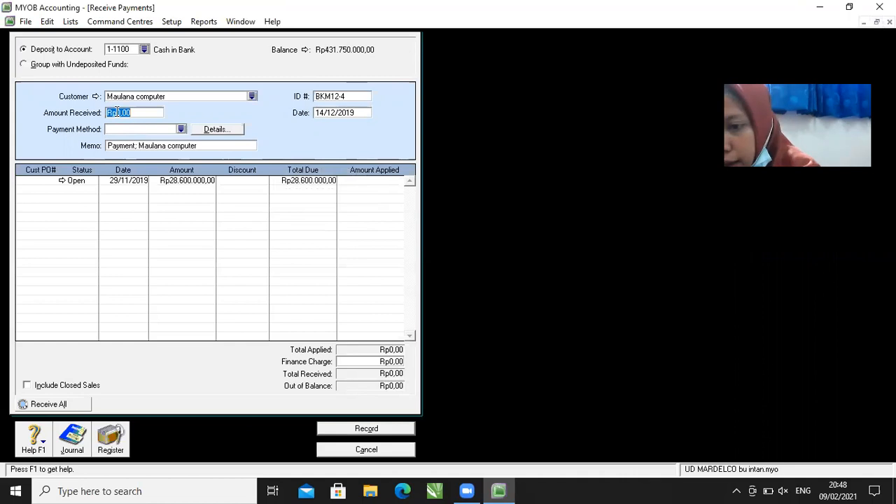
{"action": "type", "text": "28.600.0"}
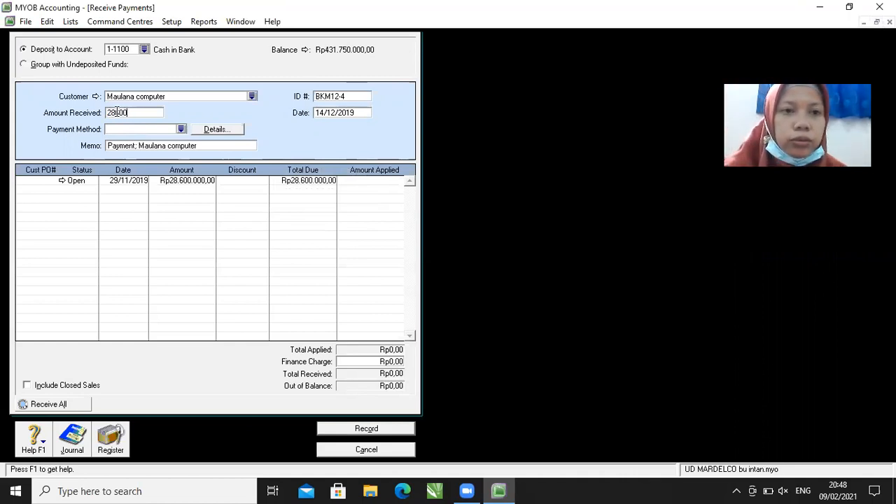
{"action": "type", "text": "00,0"}
{"action": "key", "text": "Tab"}
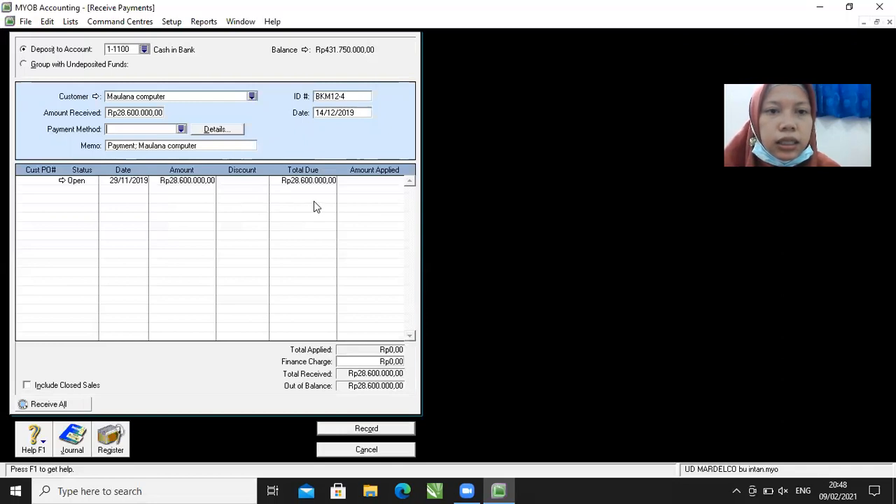
Step: Apply Rp28.600.000,00 to the open sale dated 29/11/2019, then record the customer payment and close the form
{"action": "left_click", "coordinate": [350, 182]}
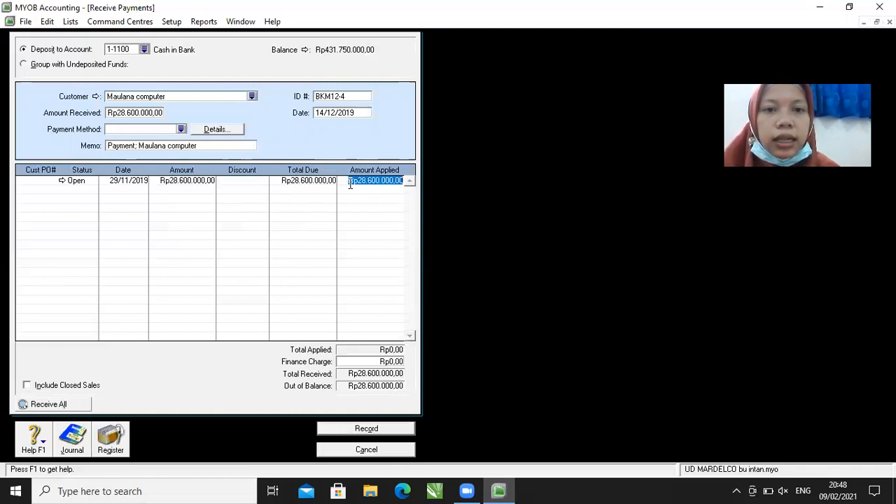
{"action": "key", "text": "Tab"}
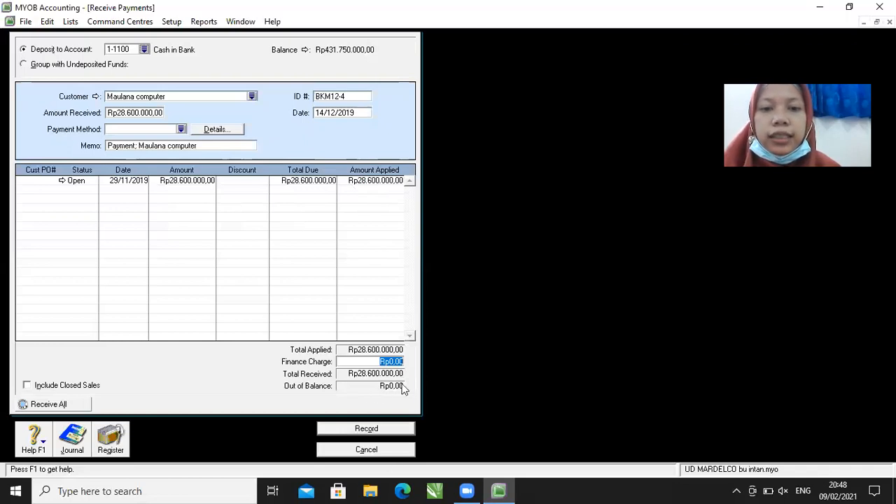
{"action": "left_click", "coordinate": [378, 429]}
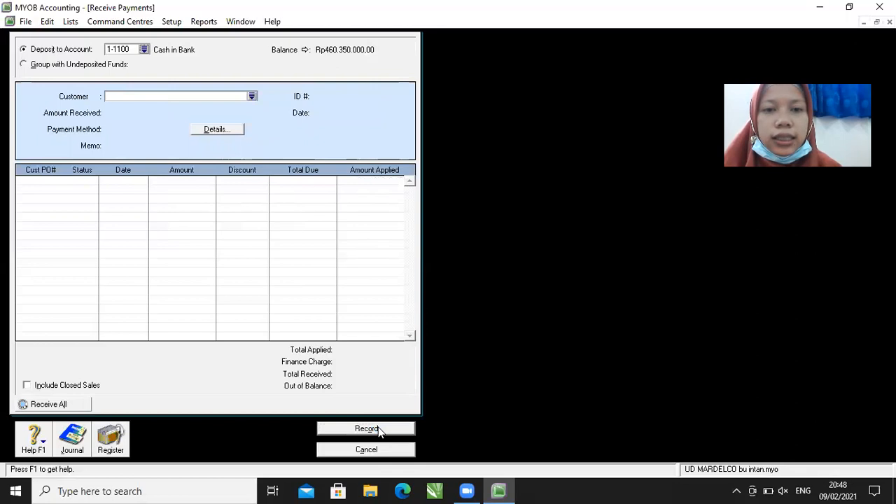
{"action": "left_click", "coordinate": [375, 447]}
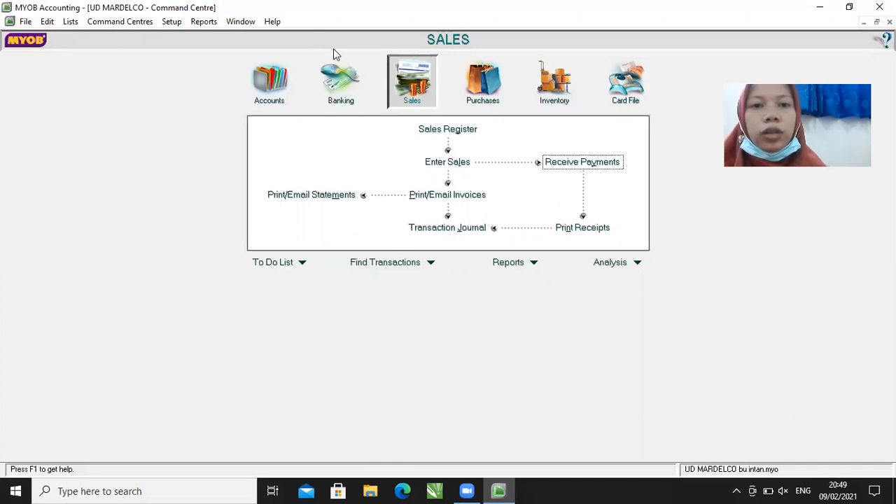
Step: Start a new Spend Money transaction in Banking, paid from account 1-1100 Cash in Bank
{"action": "left_click", "coordinate": [349, 94]}
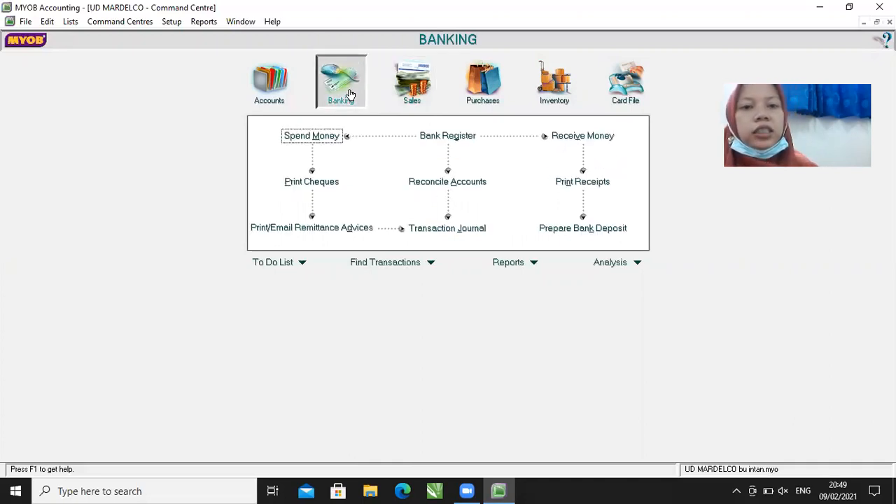
{"action": "left_click", "coordinate": [330, 140]}
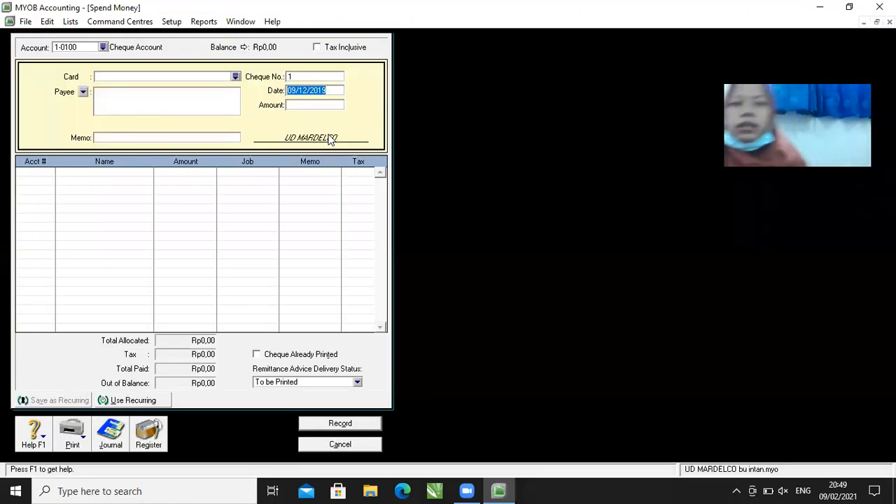
{"action": "left_click", "coordinate": [102, 47]}
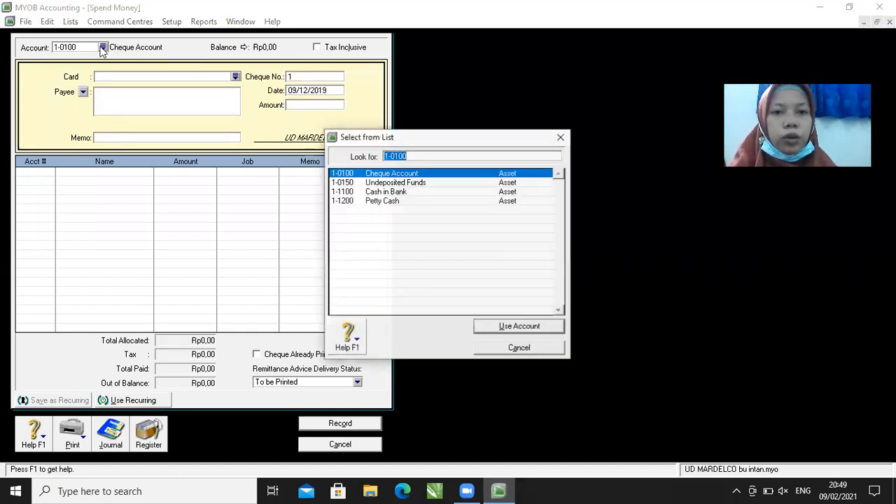
{"action": "left_click", "coordinate": [409, 192]}
{"action": "left_click", "coordinate": [500, 326]}
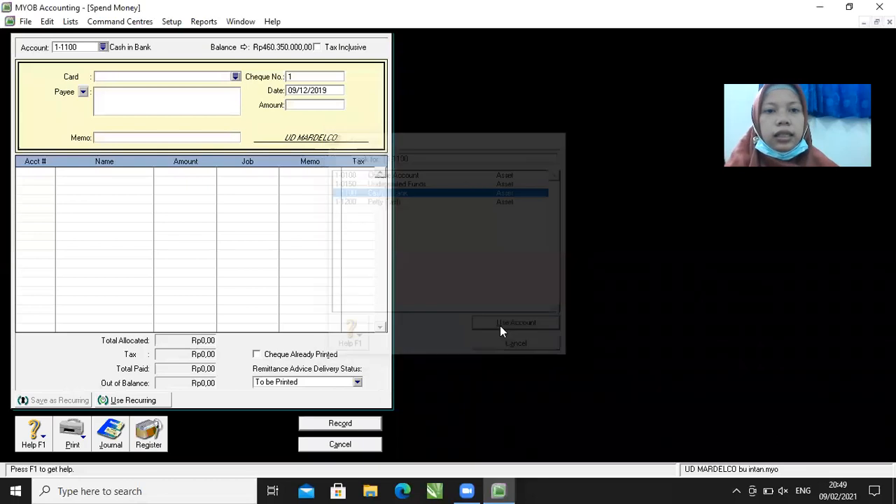
Step: Set the Spend Money transaction's cheque number to BKK12-4 and its date to 15/12/2019
{"action": "left_click", "coordinate": [305, 76]}
{"action": "key", "text": "BackSpace"}
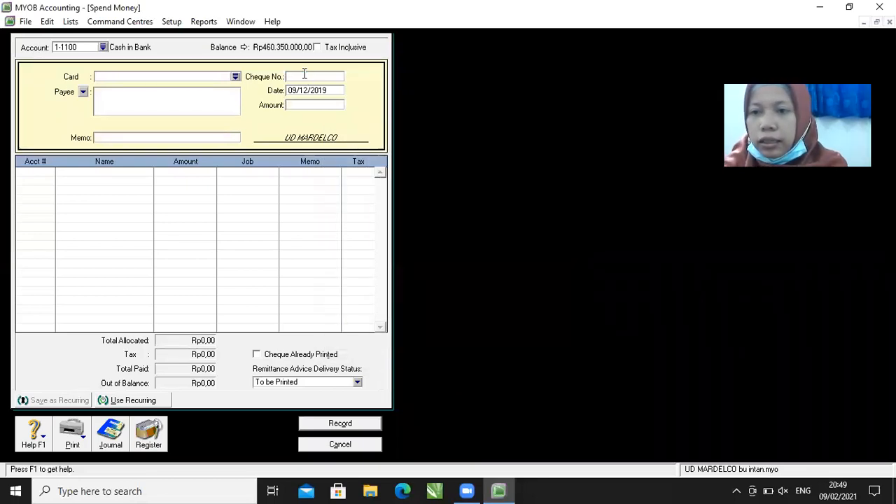
{"action": "type", "text": "BKK12"}
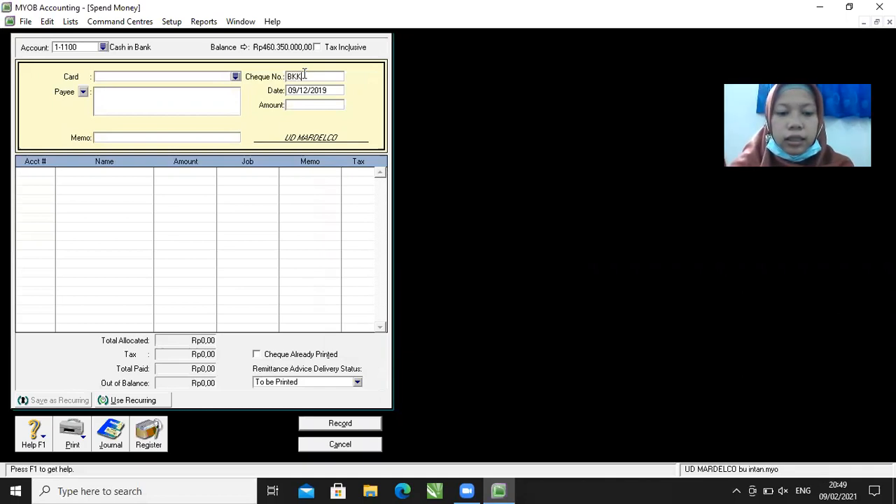
{"action": "type", "text": "-4"}
{"action": "key", "text": "Tab"}
{"action": "key", "text": "BackSpace"}
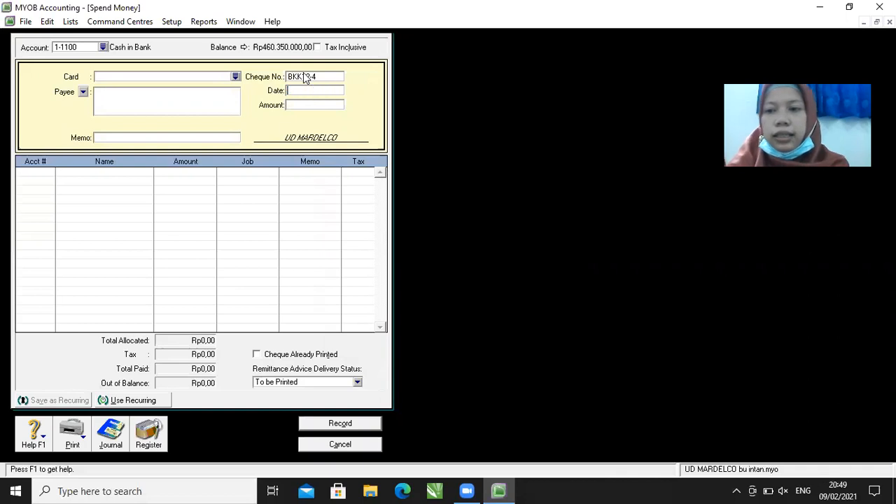
{"action": "type", "text": "15"}
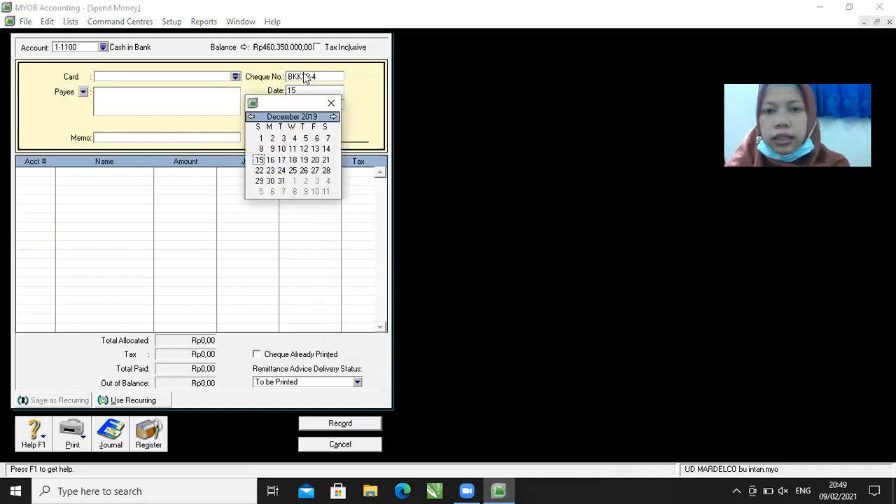
{"action": "left_click", "coordinate": [331, 103]}
{"action": "type", "text": "/12/2019"}
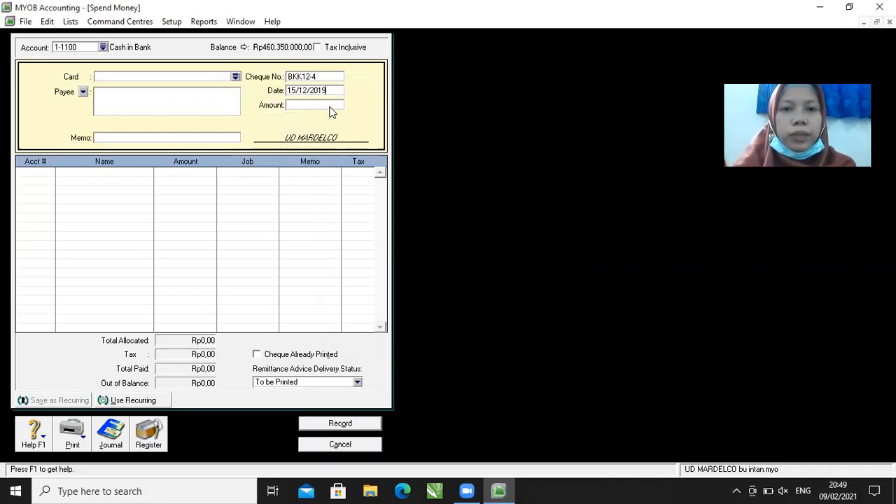
Step: Set the payment amount to Rp1.500.000,00 and enter the memo "Pembayaran PPn Bulan November"
{"action": "left_click", "coordinate": [315, 105]}
{"action": "key", "text": "BackSpace"}
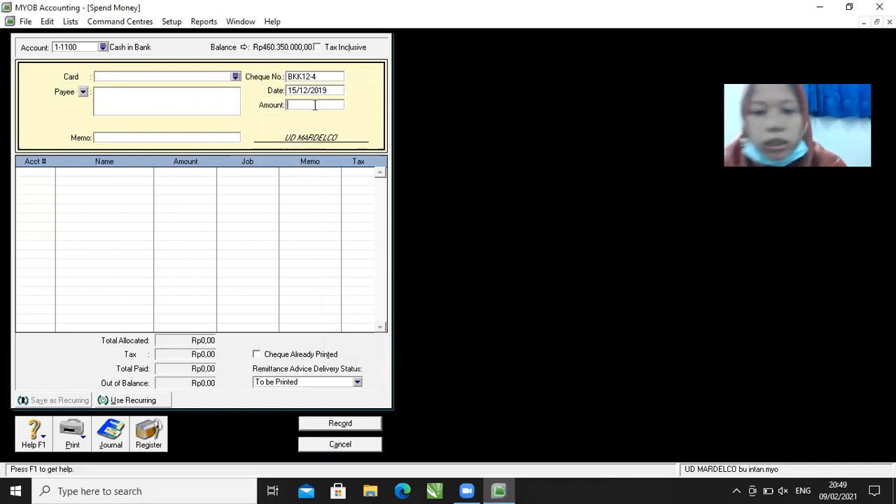
{"action": "type", "text": "1.500.0"}
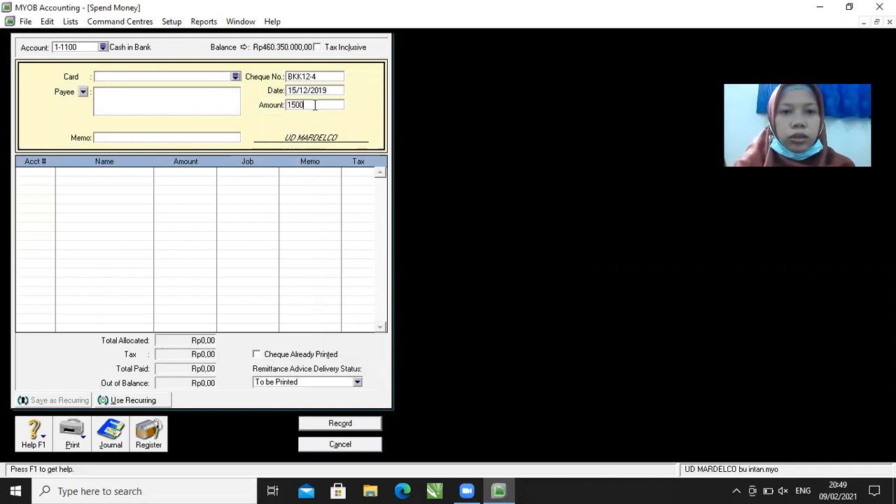
{"action": "type", "text": "000"}
{"action": "key", "text": "Tab"}
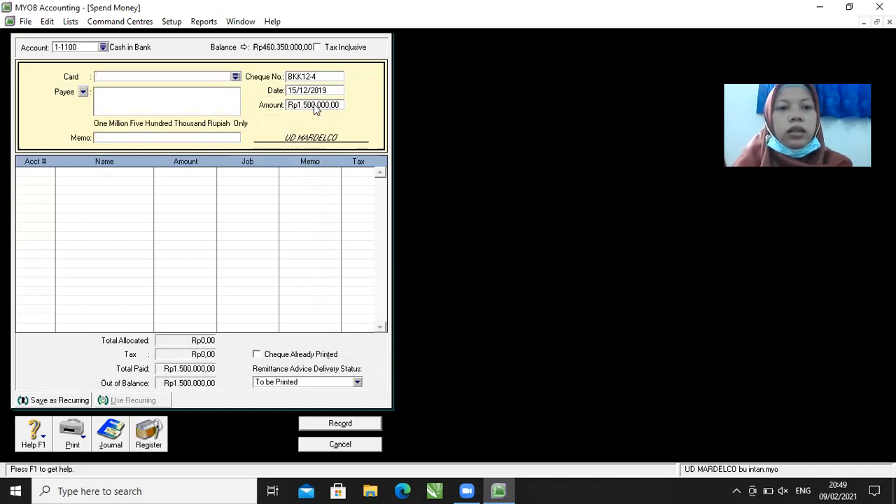
{"action": "left_click", "coordinate": [180, 136]}
{"action": "type", "text": "Pemb"}
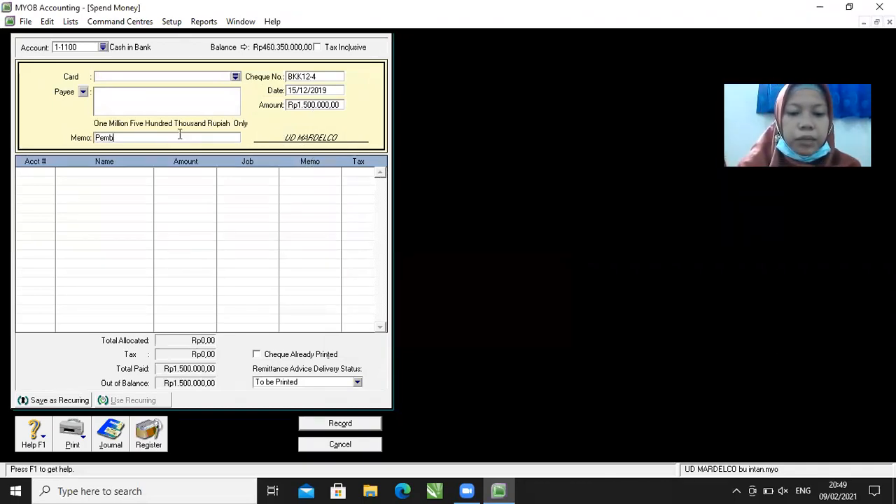
{"action": "type", "text": "ayaran PPn"}
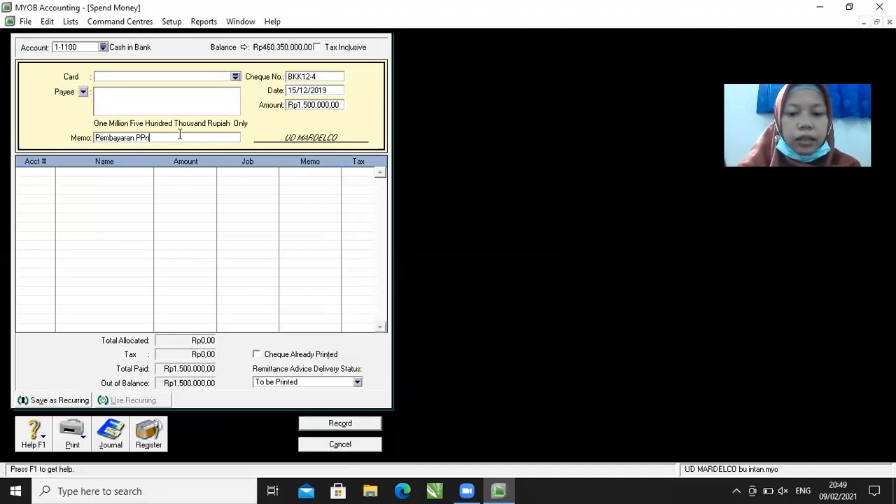
{"action": "type", "text": " Bulan"}
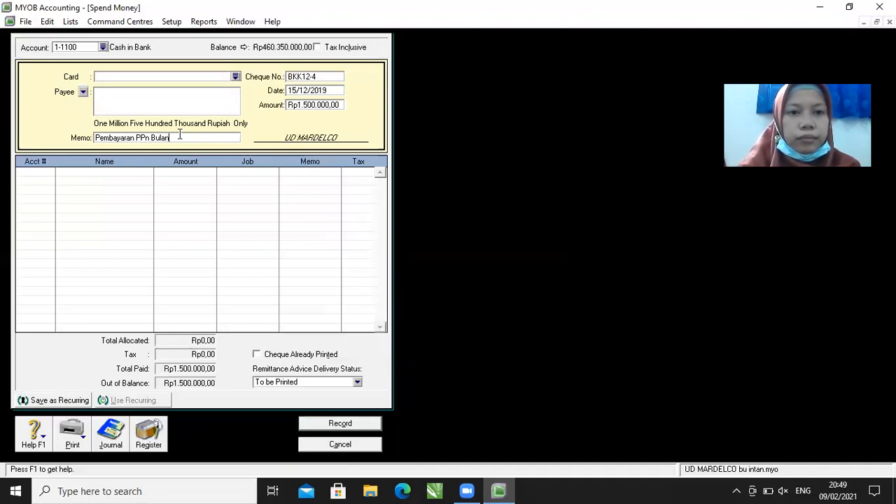
{"action": "type", "text": " November"}
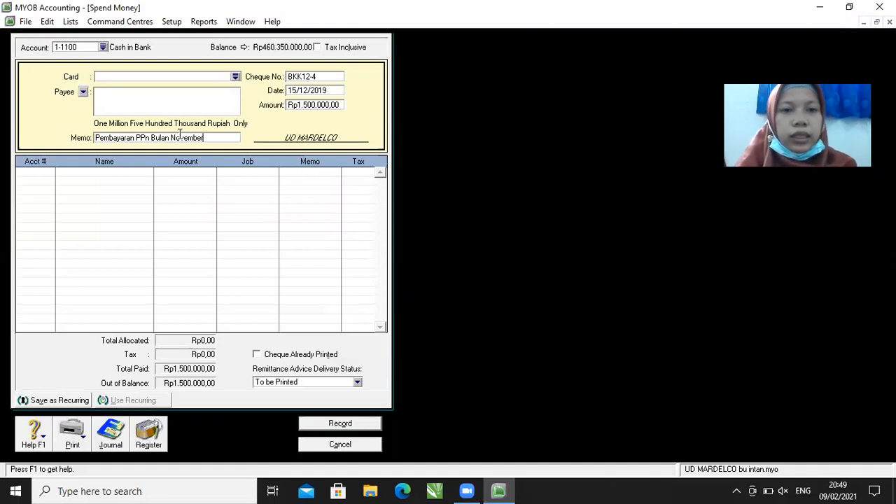
Step: Allocate the full Rp1.500.000,00 to account 2-1400 PPN Payable, then record the transaction and close the form
{"action": "left_click", "coordinate": [51, 176]}
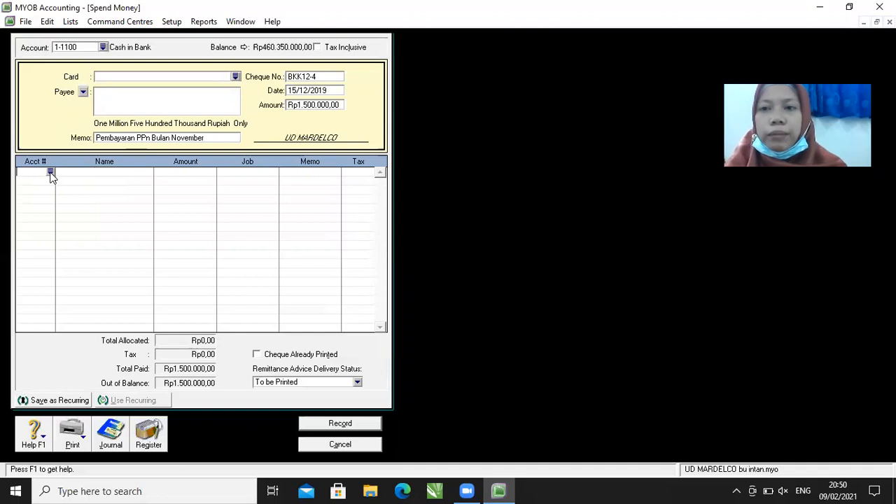
{"action": "left_click", "coordinate": [50, 173]}
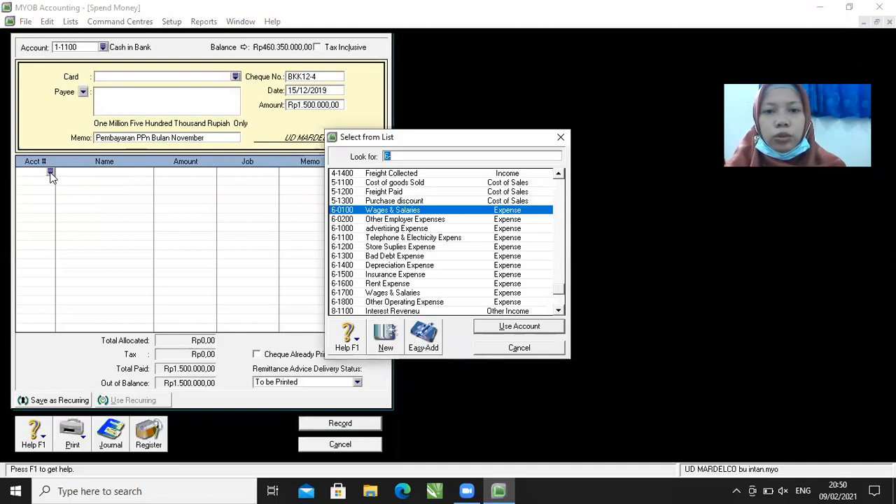
{"action": "left_click", "coordinate": [558, 175]}
{"action": "scroll", "coordinate": [558, 180], "scroll_direction": "up", "scroll_amount": 6}
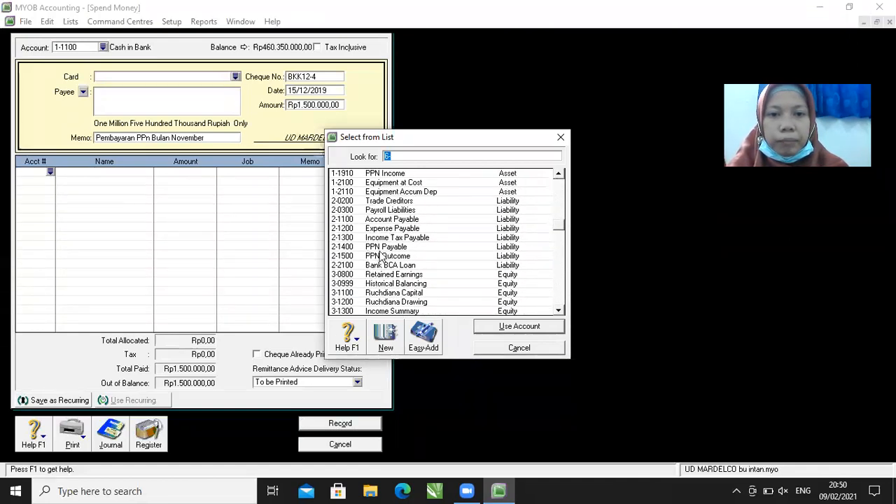
{"action": "left_click", "coordinate": [378, 249]}
{"action": "left_click", "coordinate": [501, 328]}
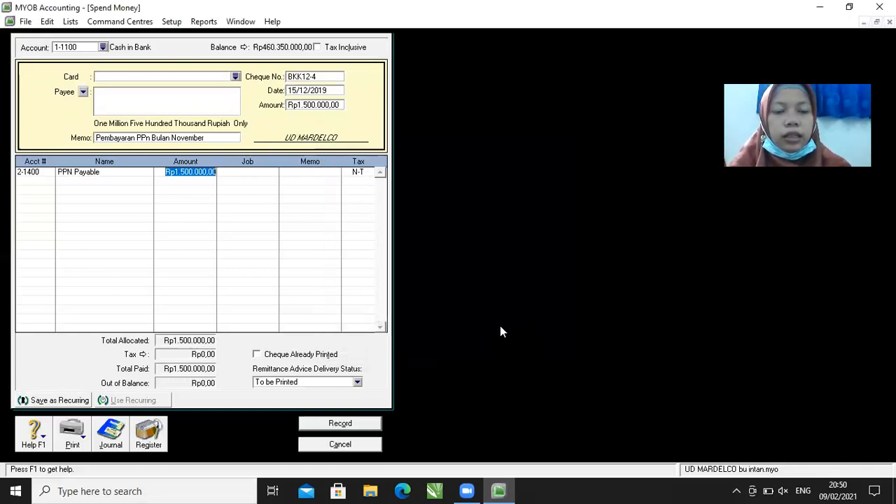
{"action": "key", "text": "Return"}
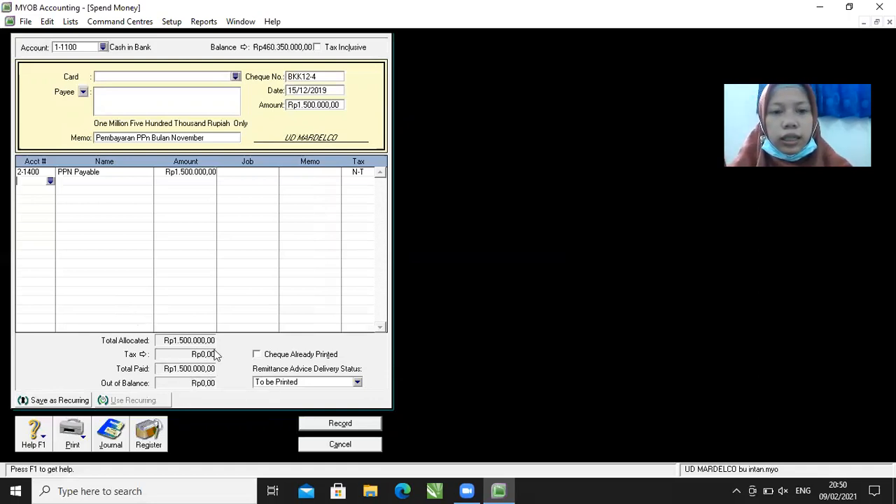
{"action": "left_click", "coordinate": [340, 424]}
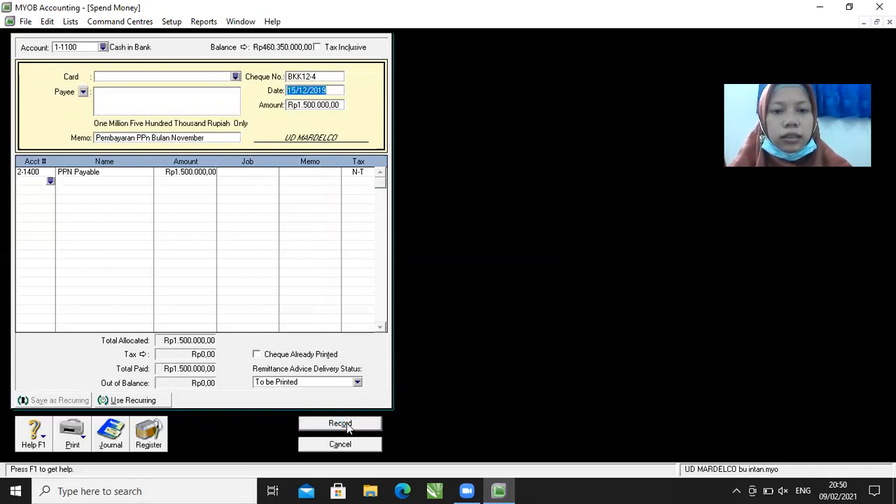
{"action": "left_click", "coordinate": [340, 444]}
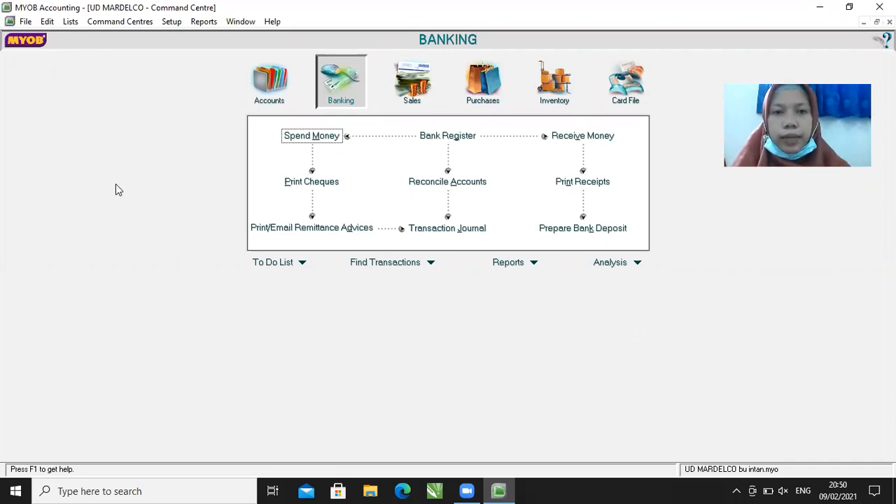
Step: Start a new Spend Money transaction in Banking, paid from account 1-1200 Petty Cash
{"action": "left_click", "coordinate": [314, 137]}
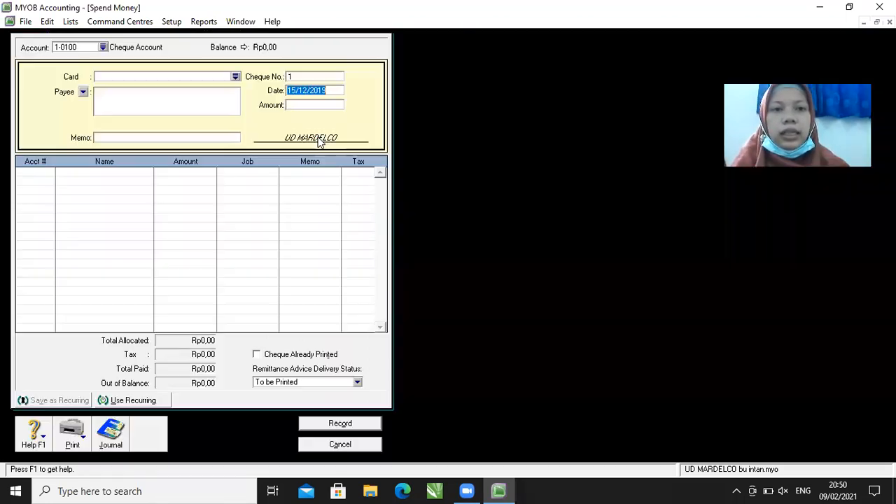
{"action": "left_click", "coordinate": [103, 47]}
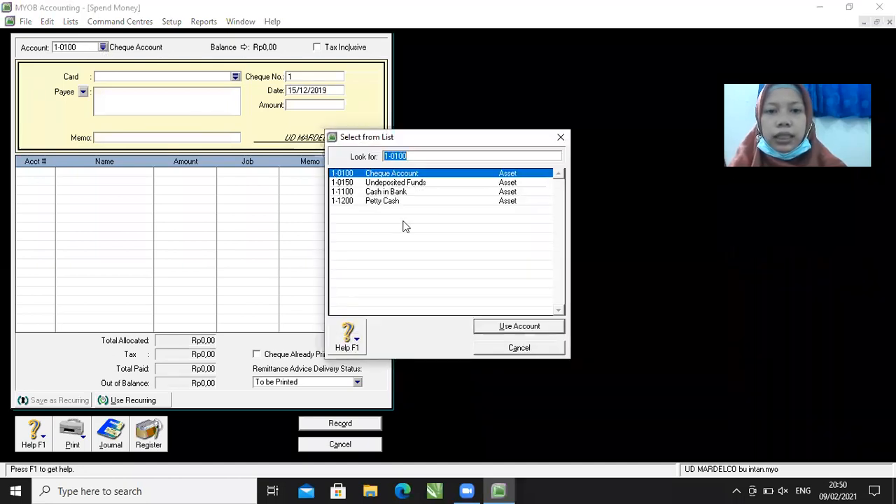
{"action": "left_click", "coordinate": [384, 202]}
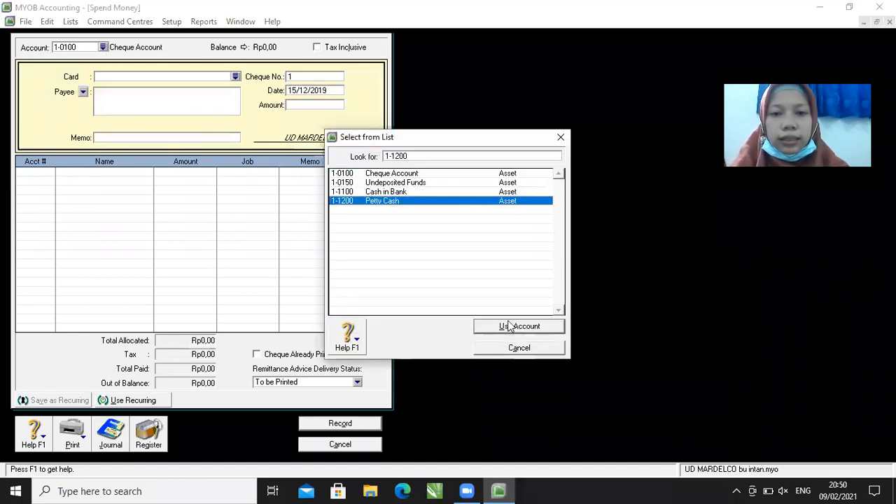
{"action": "left_click", "coordinate": [509, 326]}
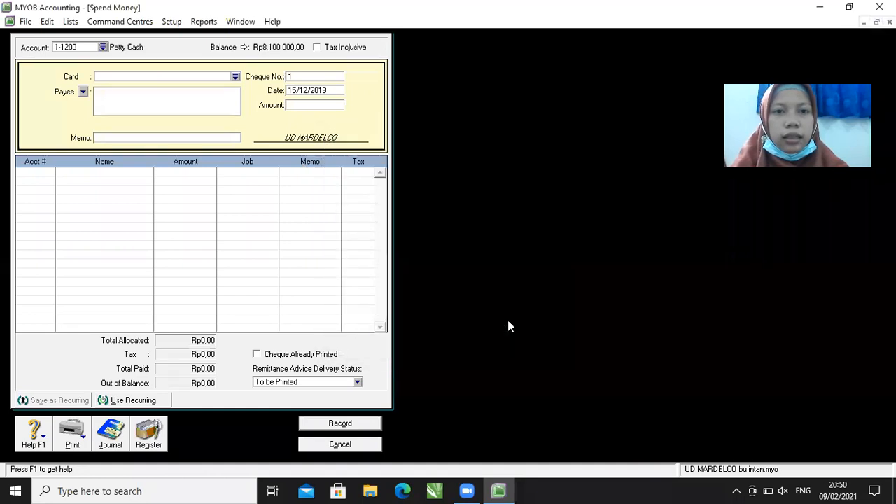
Step: Set the petty cash payment's cheque number to V12-4 and its date to 17/12/2019
{"action": "double_click", "coordinate": [304, 76]}
{"action": "key", "text": "BackSpace"}
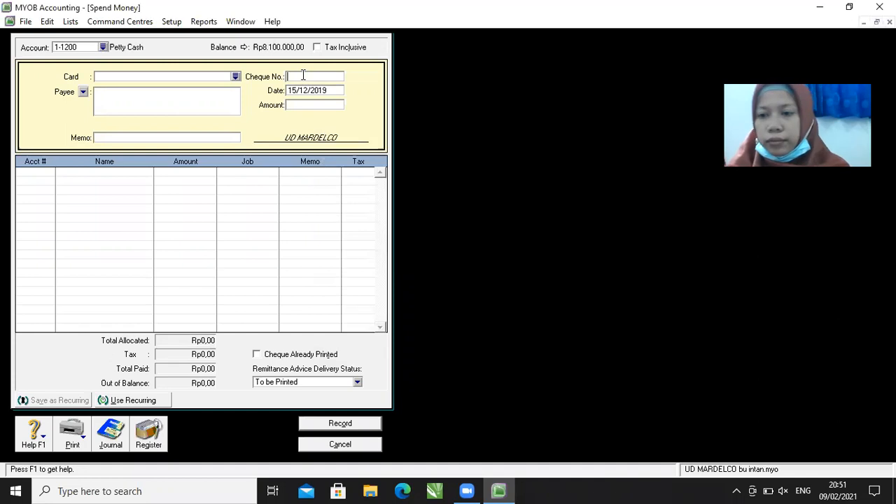
{"action": "type", "text": "V12-"}
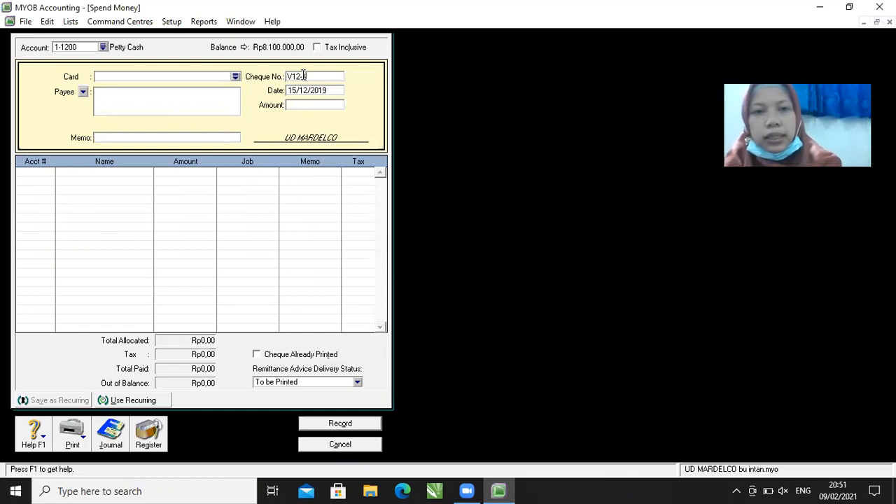
{"action": "key", "text": "Tab"}
{"action": "key", "text": "BackSpace"}
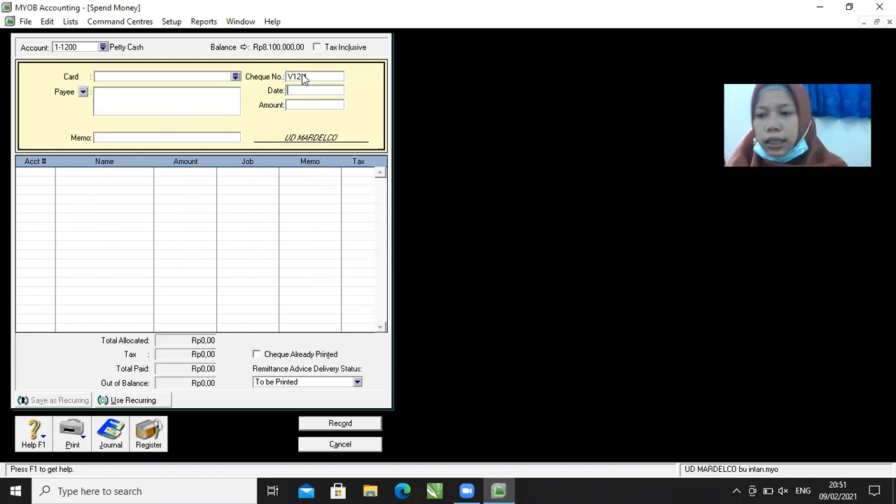
{"action": "type", "text": "17/12/2019"}
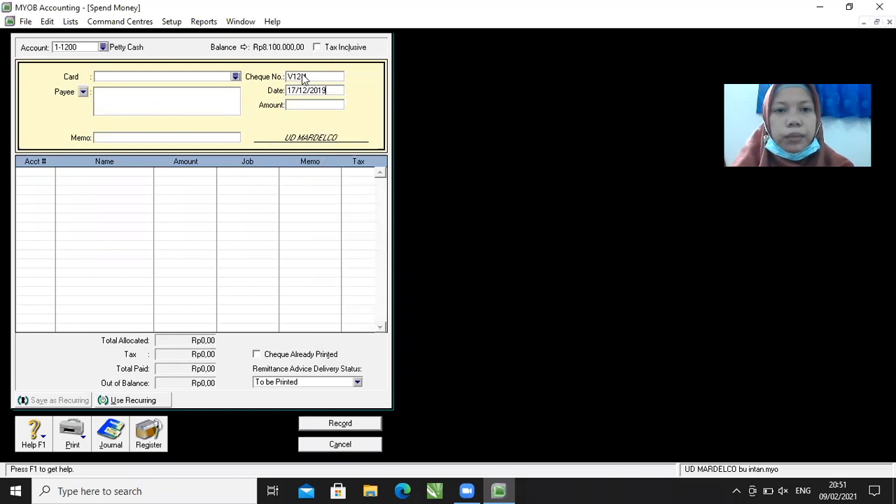
{"action": "key", "text": "Tab"}
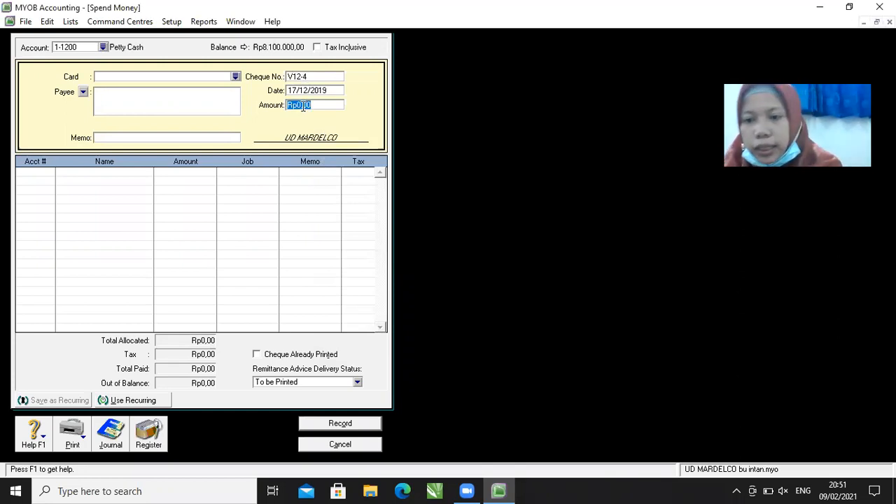
Step: Set the payment amount to Rp1.000.000,00 and enter the memo "Keperluan Pribadi"
{"action": "type", "text": "1.000.00"}
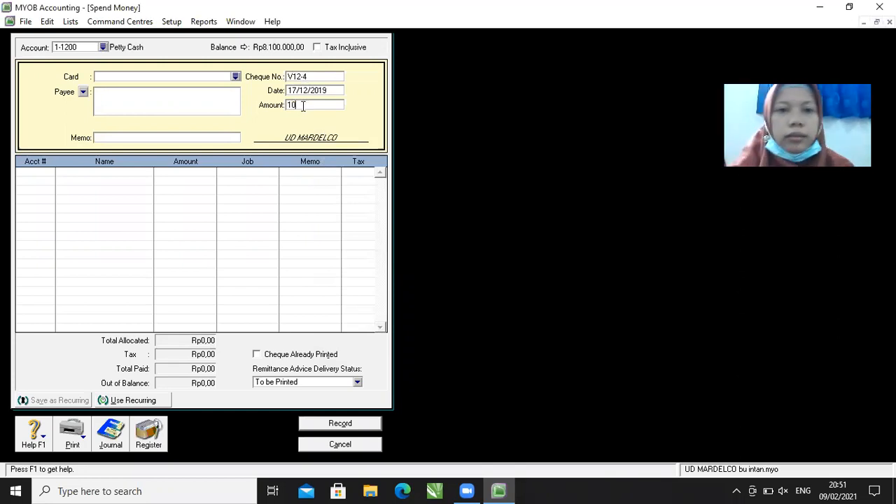
{"action": "type", "text": "0000"}
{"action": "key", "text": "Tab"}
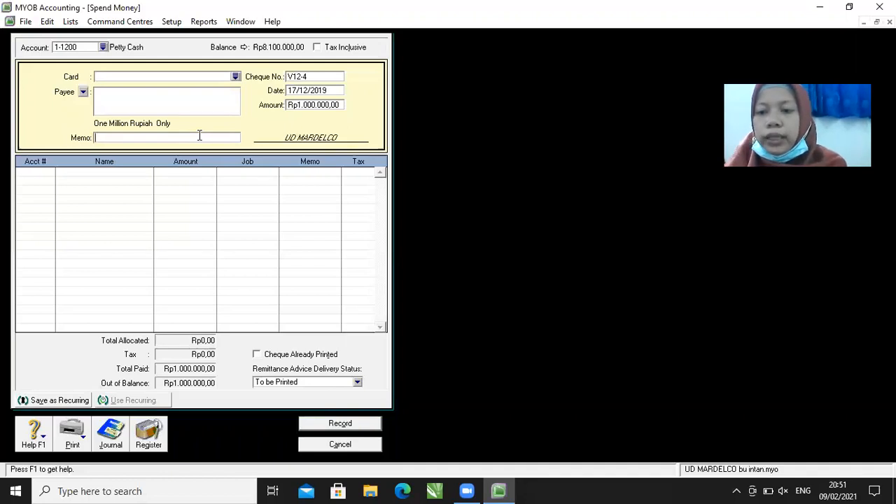
{"action": "type", "text": "Keperluan Pribadi"}
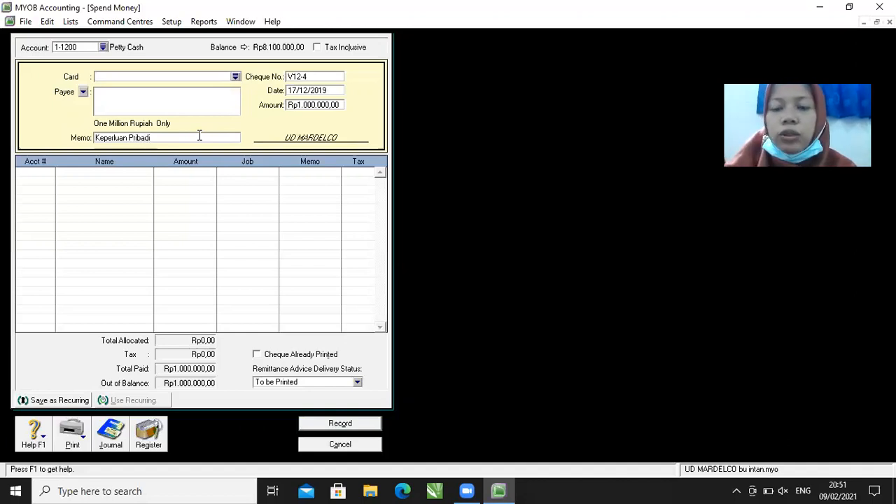
Step: Allocate the full Rp1.000.000,00 to the owner's drawing account 3-1200
{"action": "left_click", "coordinate": [44, 174]}
{"action": "type", "text": "6"}
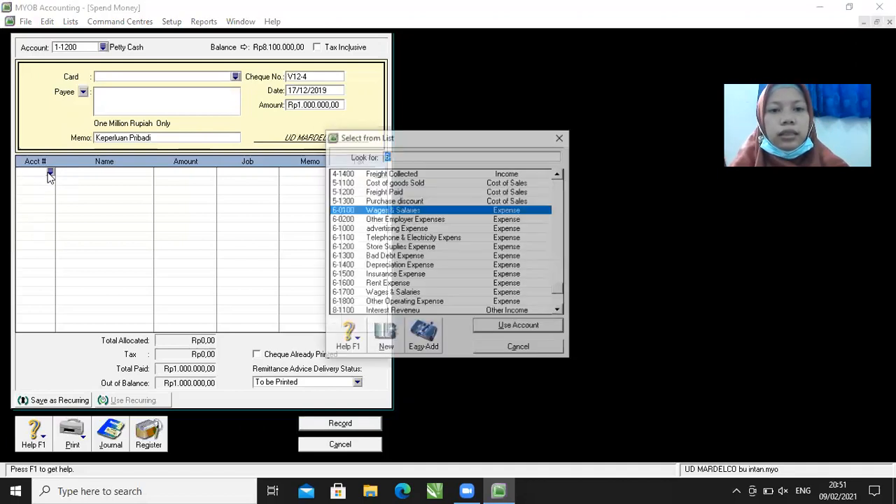
{"action": "left_click", "coordinate": [559, 311]}
{"action": "left_click", "coordinate": [559, 311]}
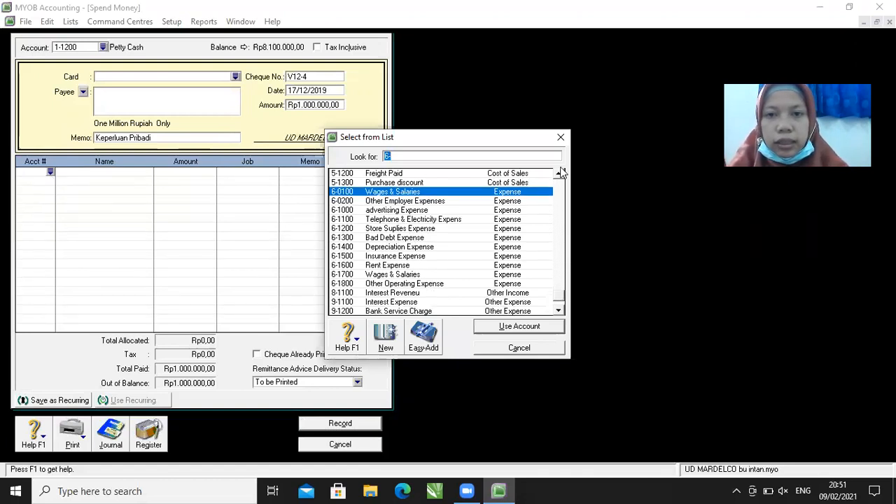
{"action": "double_click", "coordinate": [559, 176]}
{"action": "scroll", "coordinate": [559, 176], "scroll_direction": "up", "scroll_amount": 6}
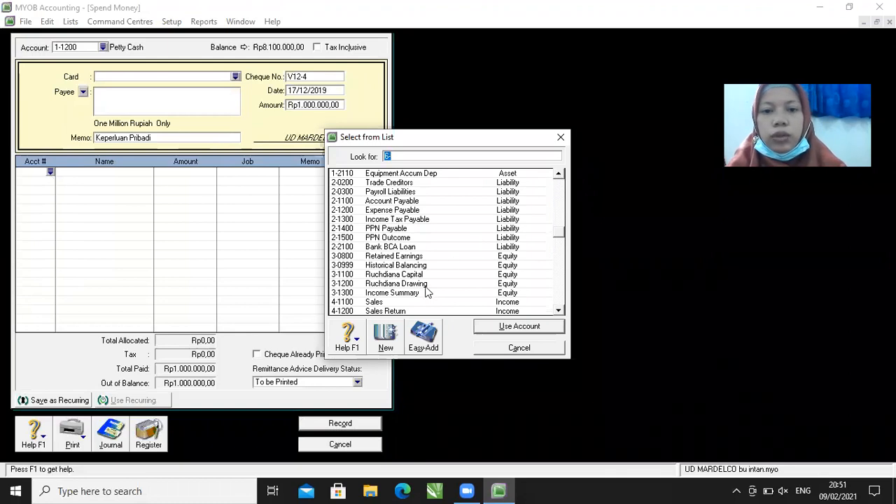
{"action": "left_click", "coordinate": [422, 283]}
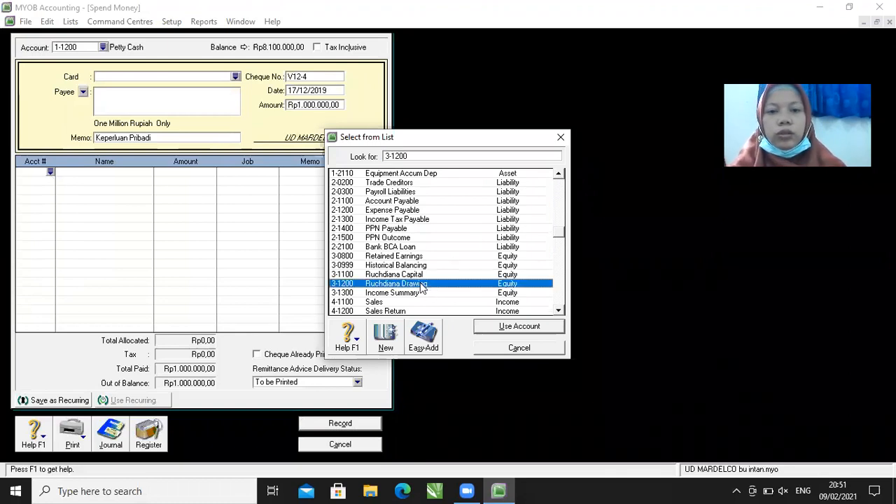
{"action": "left_click", "coordinate": [501, 325]}
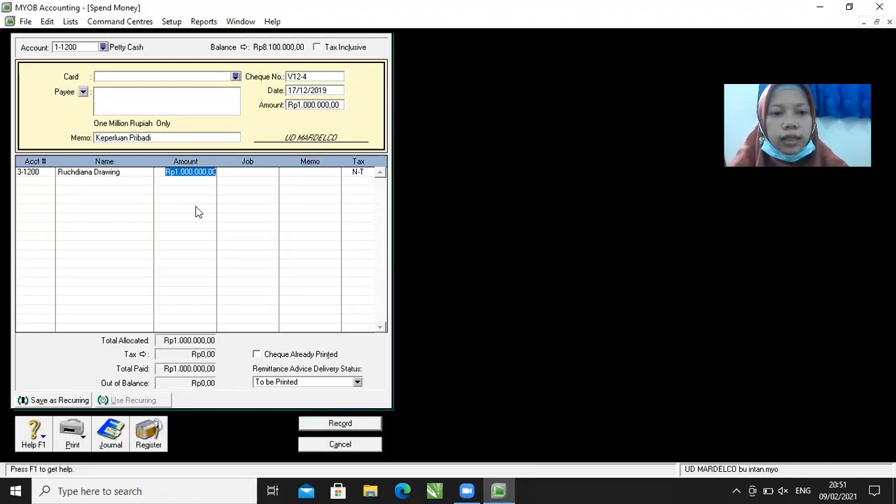
Step: Record the petty cash payment and close the Spend Money form
{"action": "left_click", "coordinate": [183, 301]}
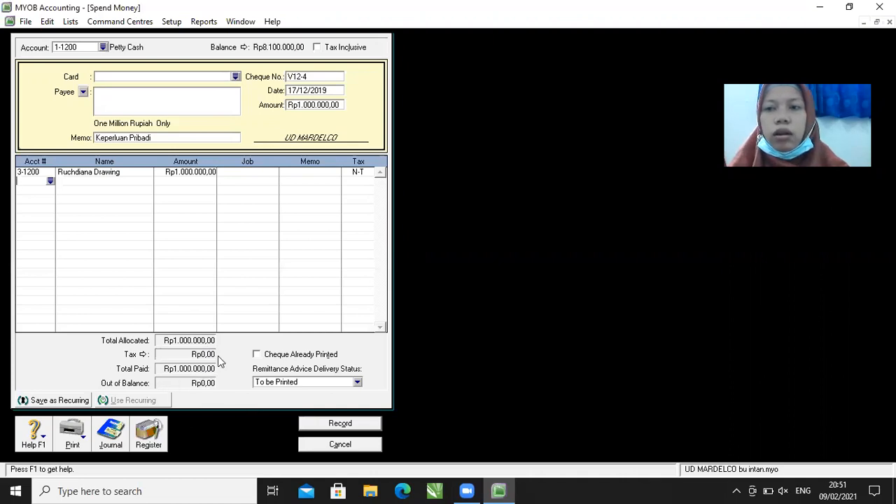
{"action": "left_click", "coordinate": [344, 422]}
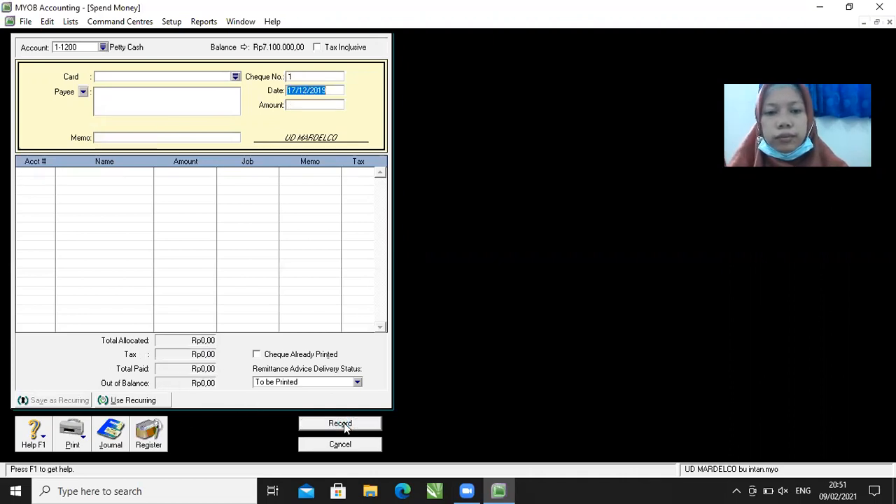
{"action": "left_click", "coordinate": [347, 444]}
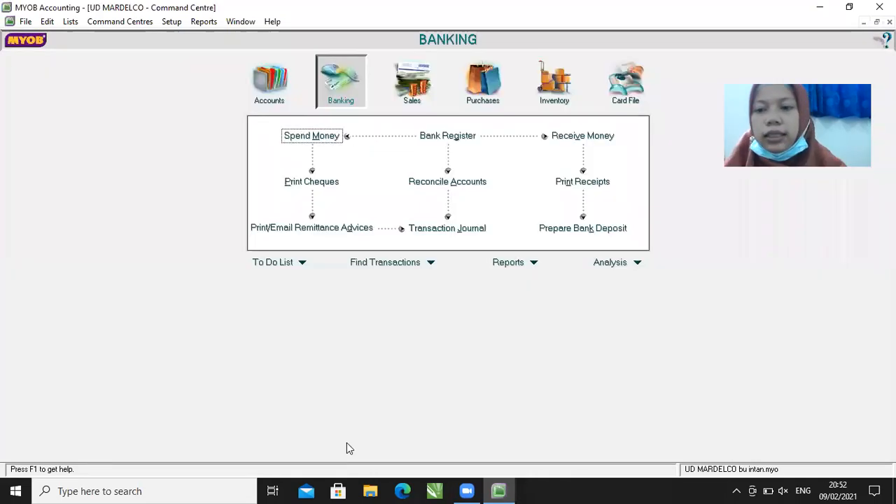
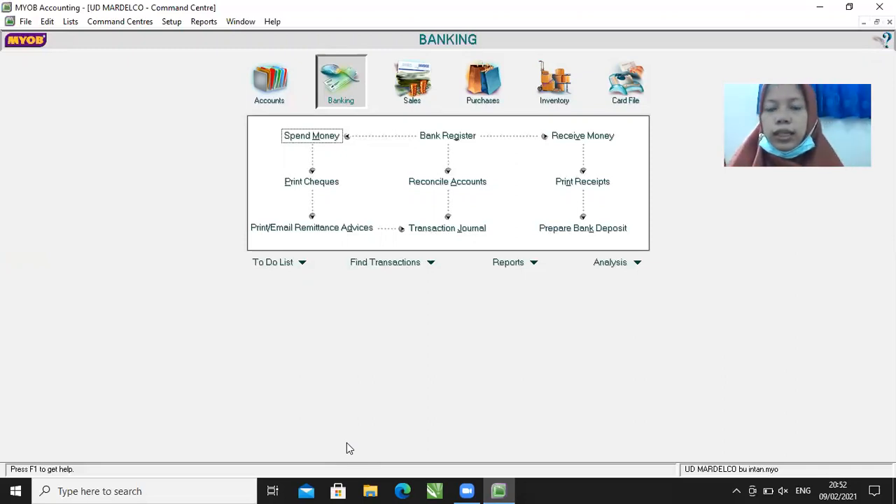
Step: Start a new item sales invoice for the customer Ilham computer
{"action": "left_click", "coordinate": [414, 95]}
{"action": "left_click", "coordinate": [451, 163]}
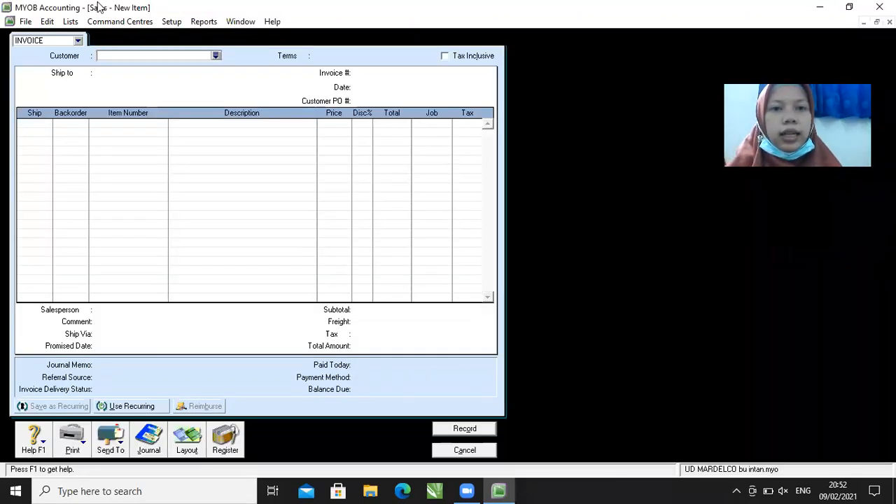
{"action": "left_click", "coordinate": [216, 55]}
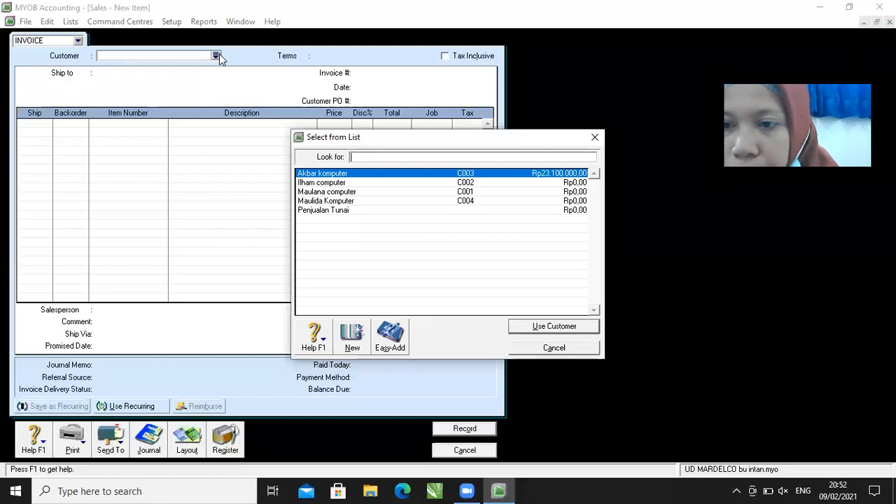
{"action": "left_click", "coordinate": [337, 183]}
{"action": "left_click", "coordinate": [555, 327]}
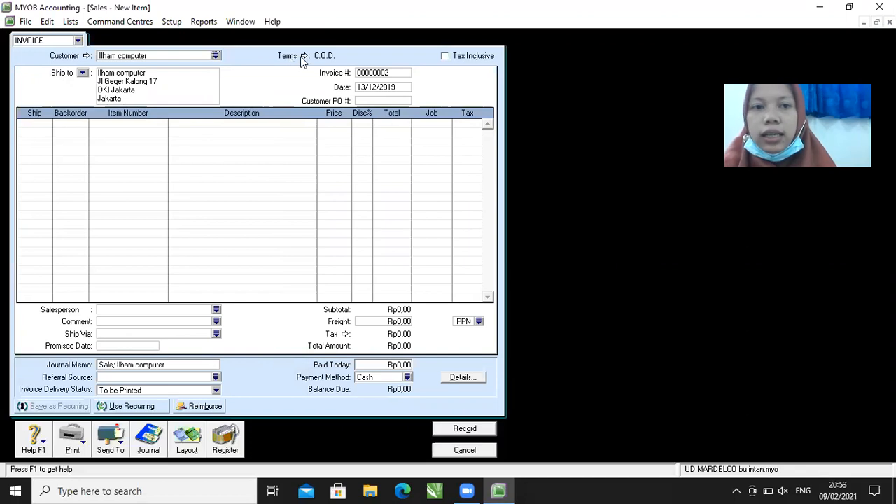
Step: Set the invoice's credit terms to In a Given # of Days, with 10 discount days and 30 balance due days
{"action": "left_click", "coordinate": [304, 56]}
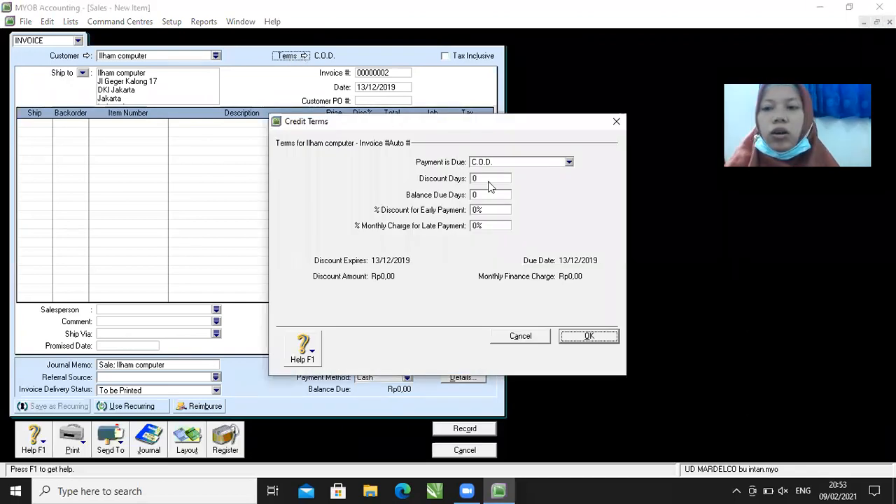
{"action": "left_click", "coordinate": [530, 164]}
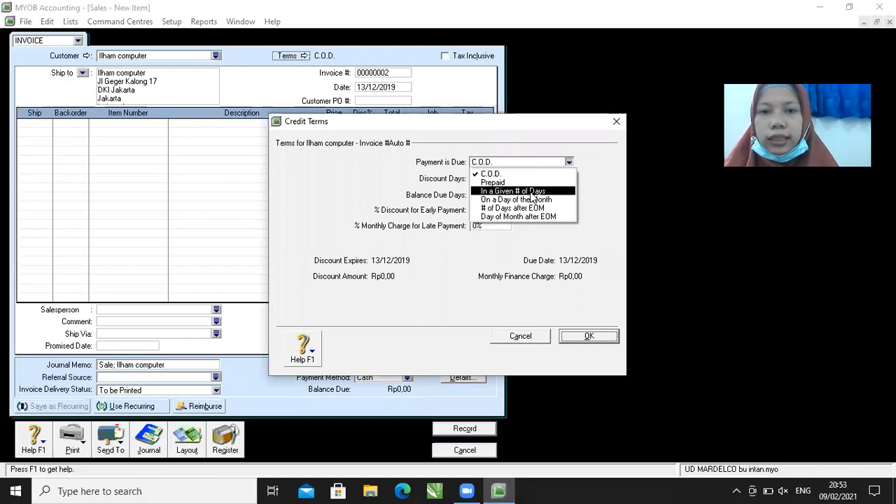
{"action": "left_click", "coordinate": [530, 193]}
{"action": "left_click", "coordinate": [481, 177]}
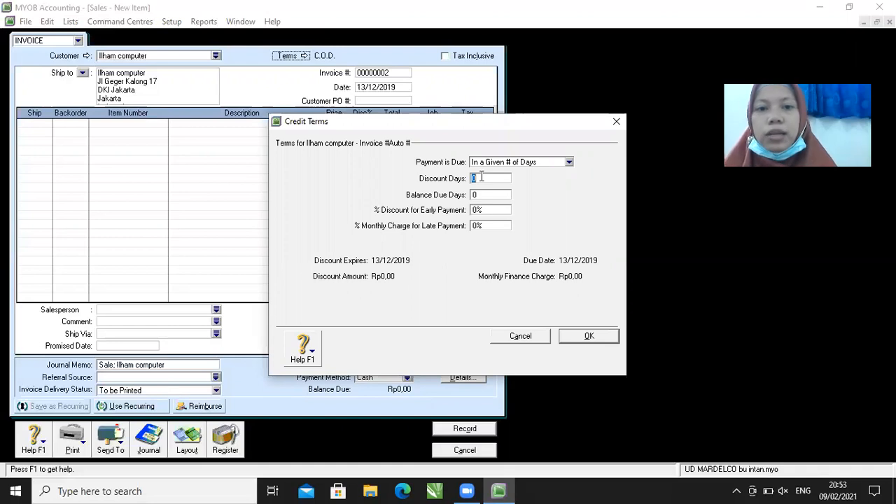
{"action": "type", "text": "10"}
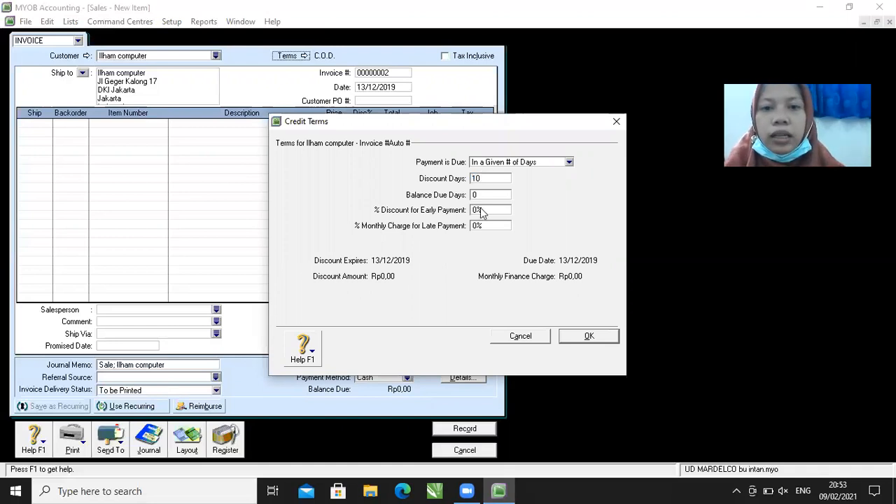
{"action": "key", "text": "Tab"}
{"action": "key", "text": "BackSpace"}
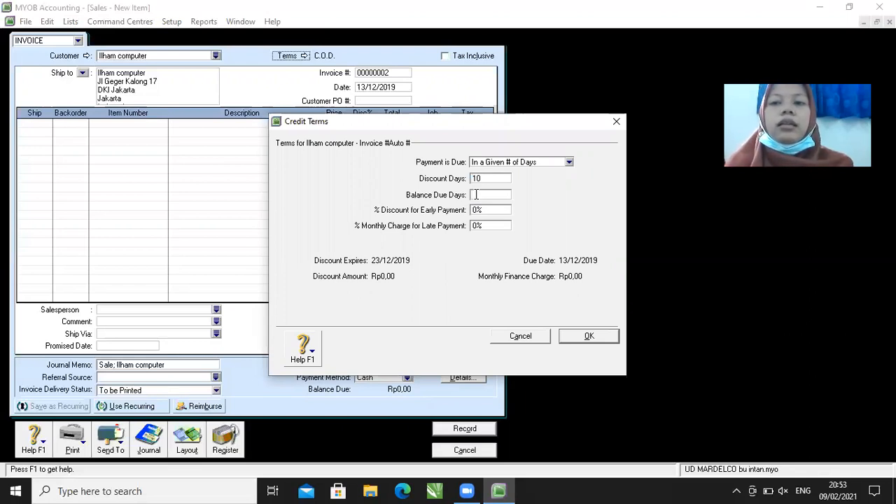
{"action": "type", "text": "30"}
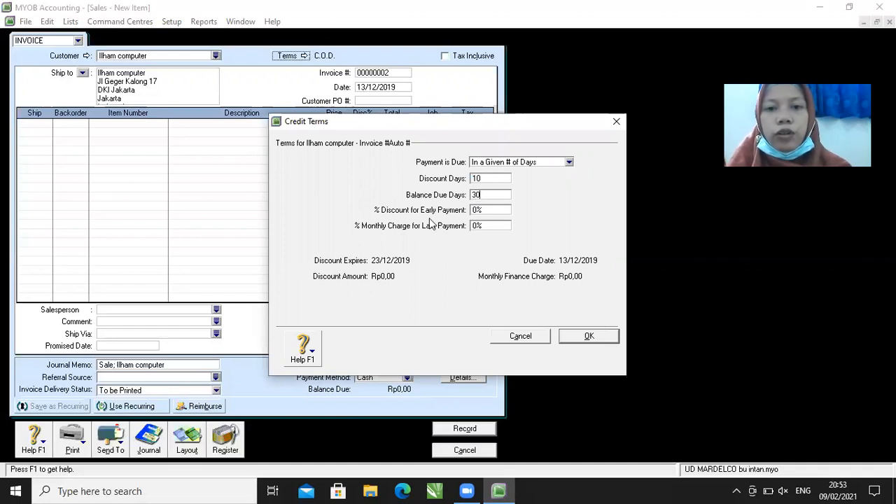
Step: Set the early payment discount to 2% and apply the credit terms to the invoice
{"action": "left_click", "coordinate": [476, 210]}
{"action": "left_click", "coordinate": [476, 210]}
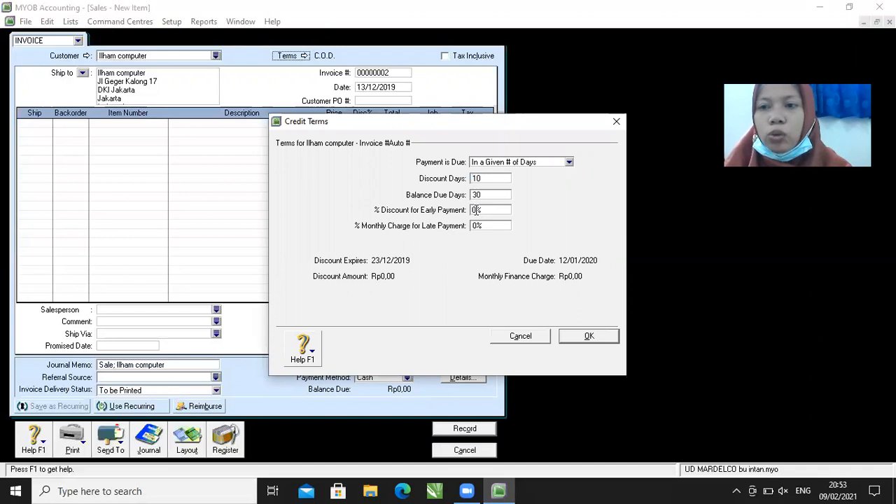
{"action": "key", "text": "BackSpace"}
{"action": "type", "text": "2"}
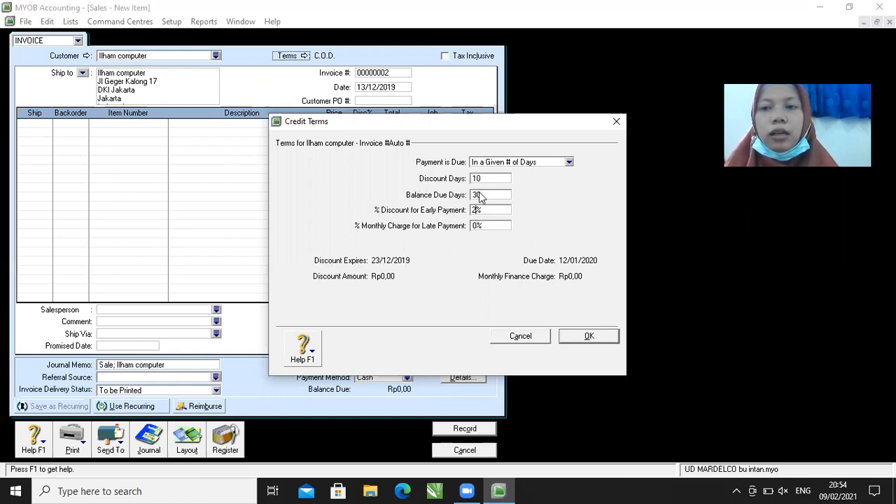
{"action": "left_click", "coordinate": [616, 339]}
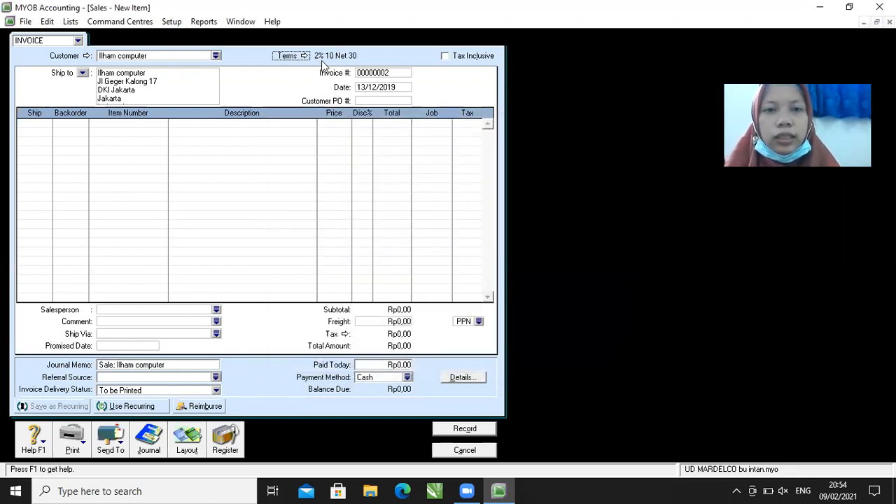
Step: Set the sales invoice number to F12-2
{"action": "double_click", "coordinate": [382, 73]}
{"action": "key", "text": "BackSpace"}
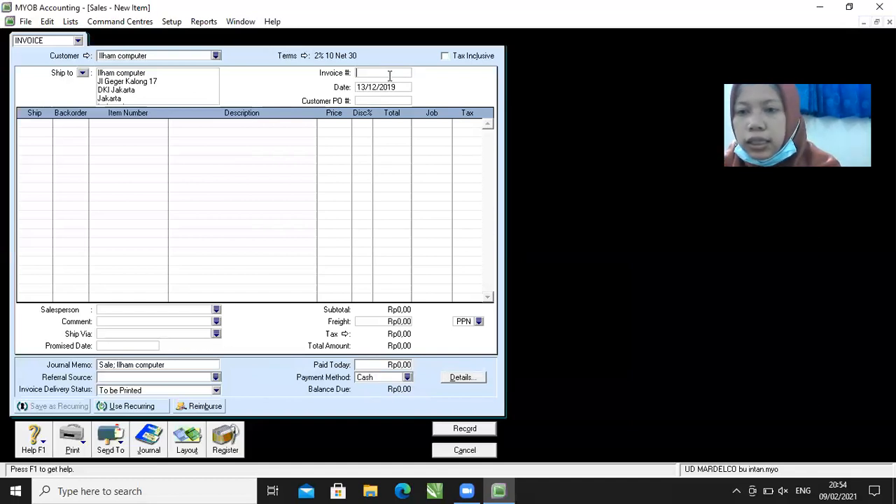
{"action": "type", "text": "F12-2"}
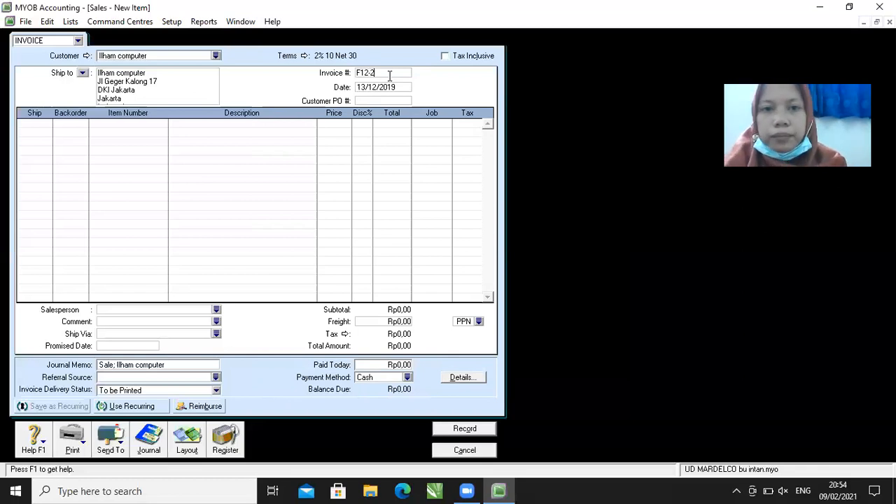
Step: Set the sales invoice date to 18/12/2019
{"action": "left_click", "coordinate": [371, 86]}
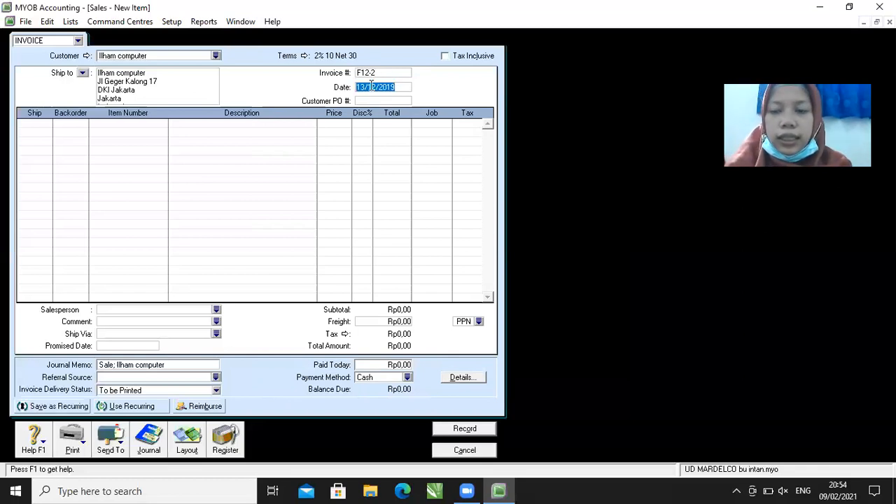
{"action": "key", "text": "BackSpace"}
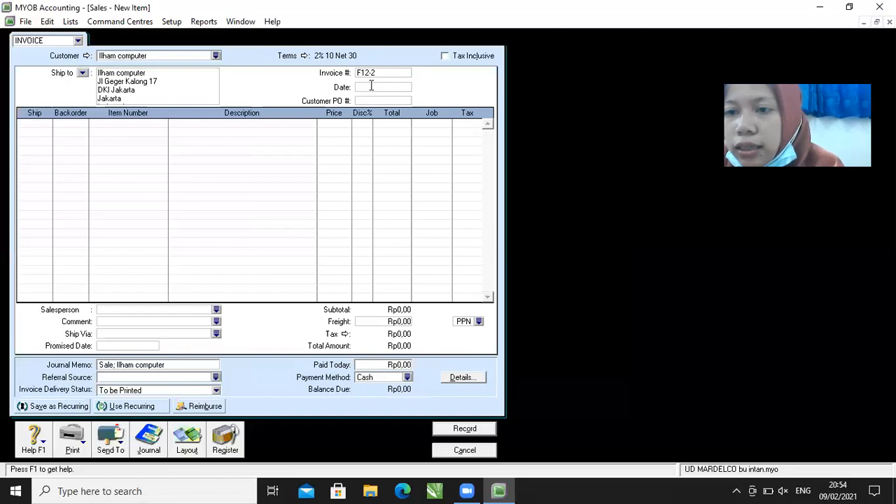
{"action": "type", "text": "18"}
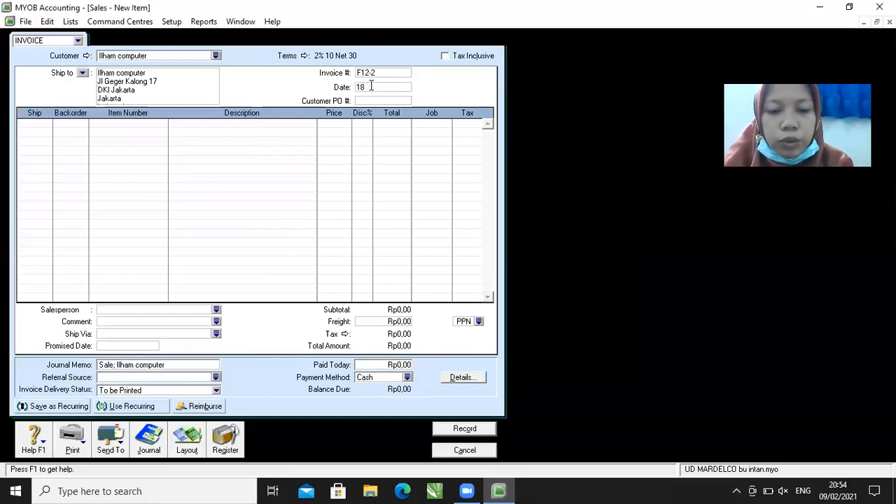
{"action": "type", "text": "/12/2019"}
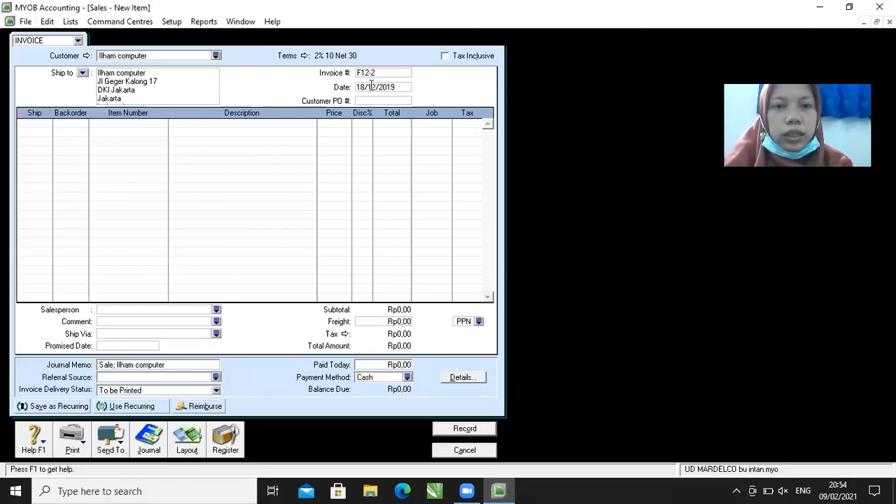
Step: Add an invoice line for 6 units of item T1301C Portage-M300 at a price of Rp18.500.000 each
{"action": "left_click", "coordinate": [41, 123]}
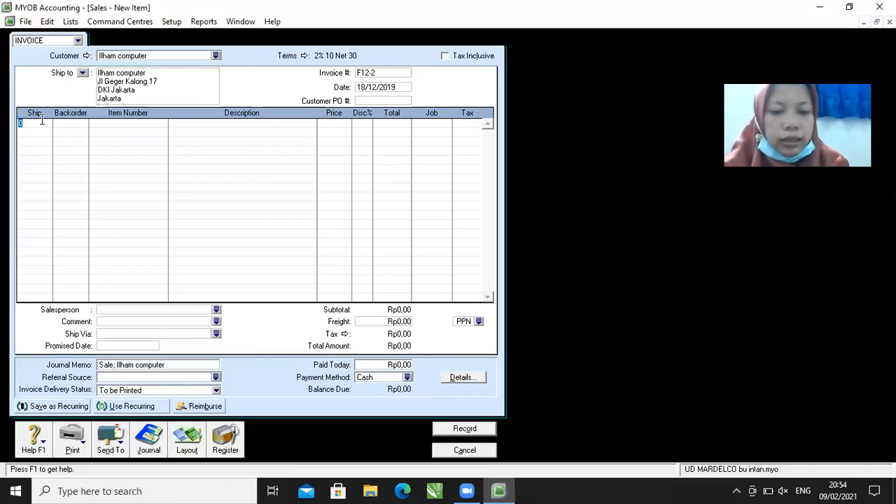
{"action": "type", "text": "6"}
{"action": "key", "text": "Tab"}
{"action": "key", "text": "Tab"}
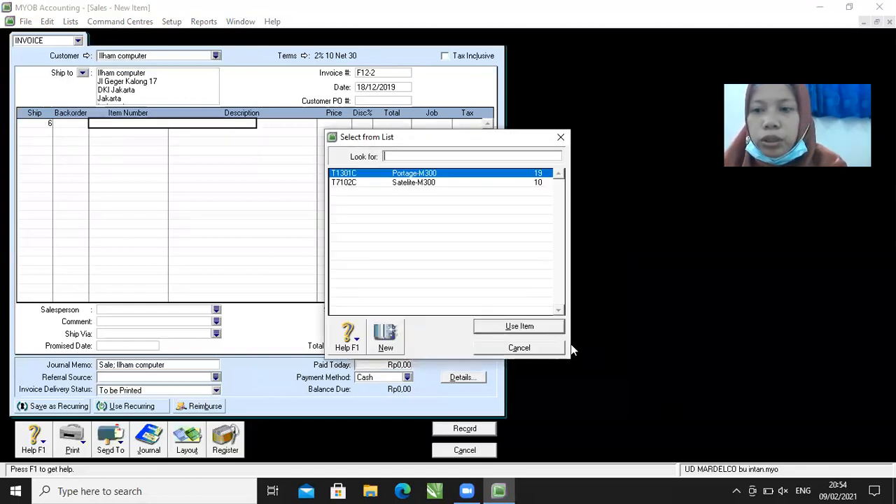
{"action": "left_click", "coordinate": [522, 324]}
{"action": "key", "text": "Tab"}
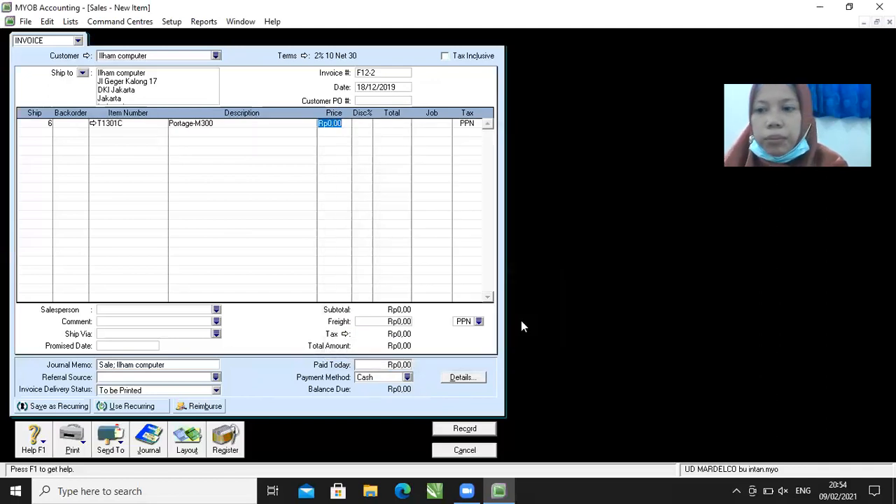
{"action": "type", "text": "18"}
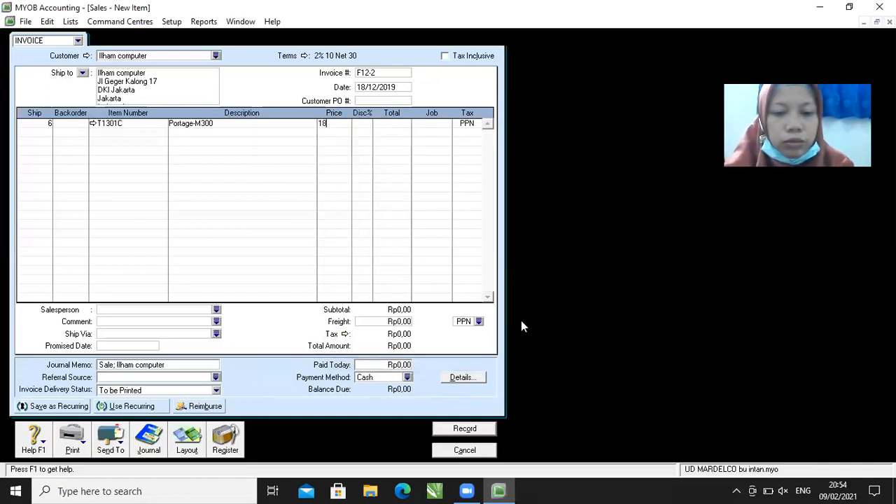
{"action": "type", "text": "500000"}
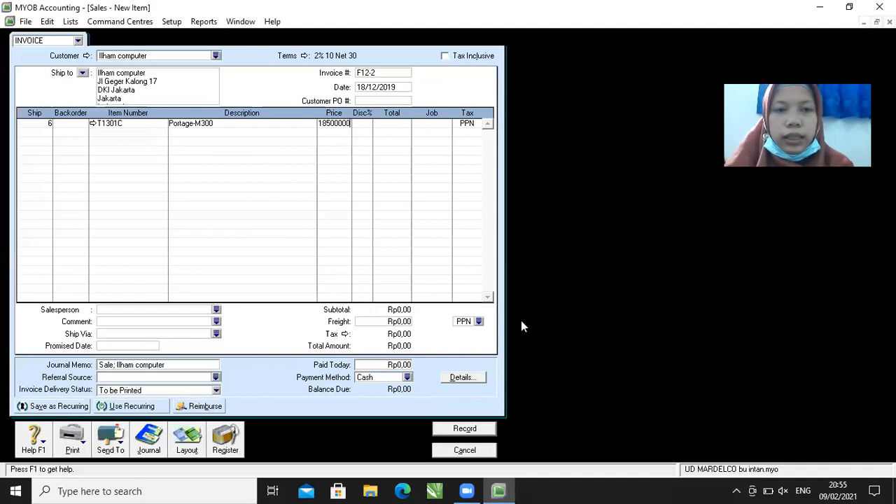
{"action": "key", "text": "Return"}
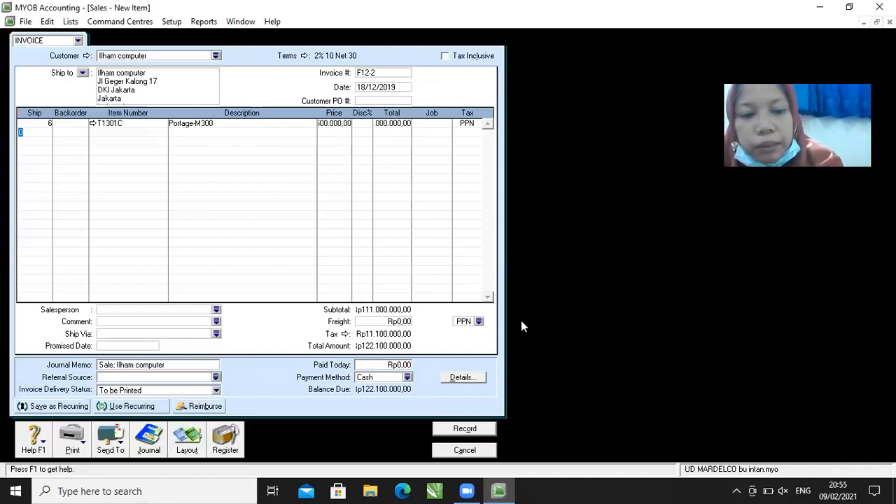
Step: Add a second invoice line for 4 units of item T7102C Satelite-M300 at a price of Rp15.000.000 each
{"action": "type", "text": "4"}
{"action": "key", "text": "Tab"}
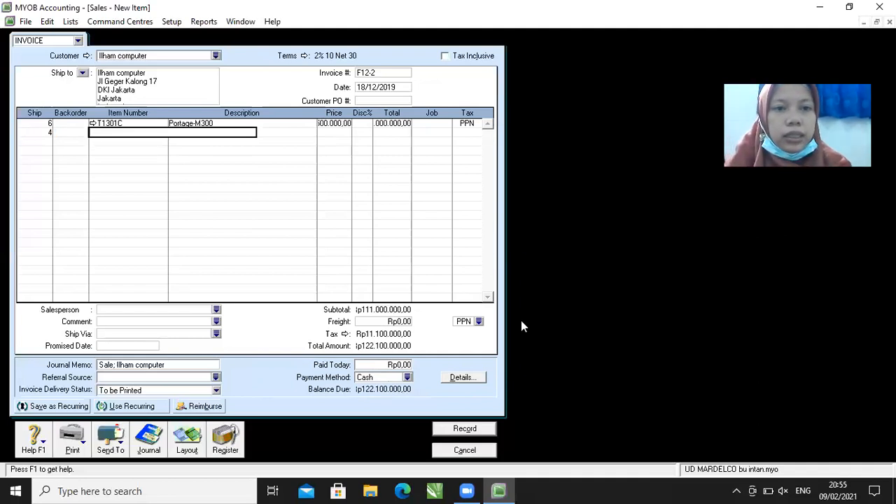
{"action": "key", "text": "Tab"}
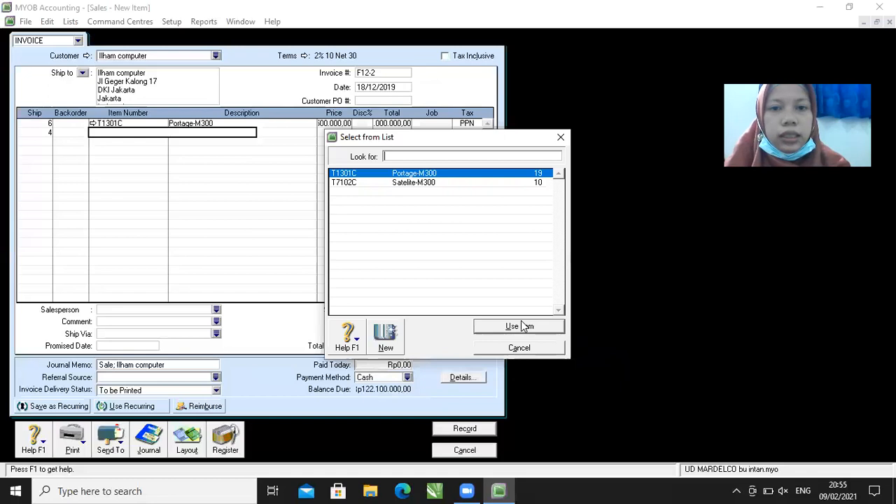
{"action": "left_click", "coordinate": [377, 182]}
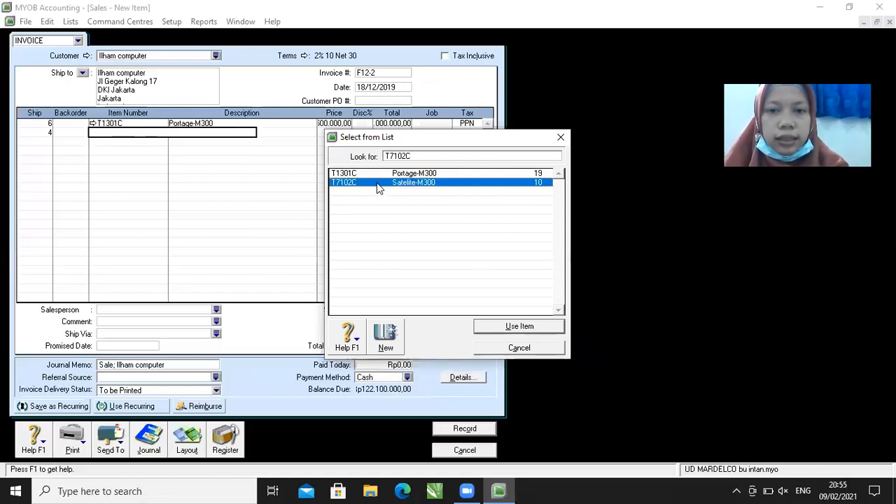
{"action": "left_click", "coordinate": [527, 326]}
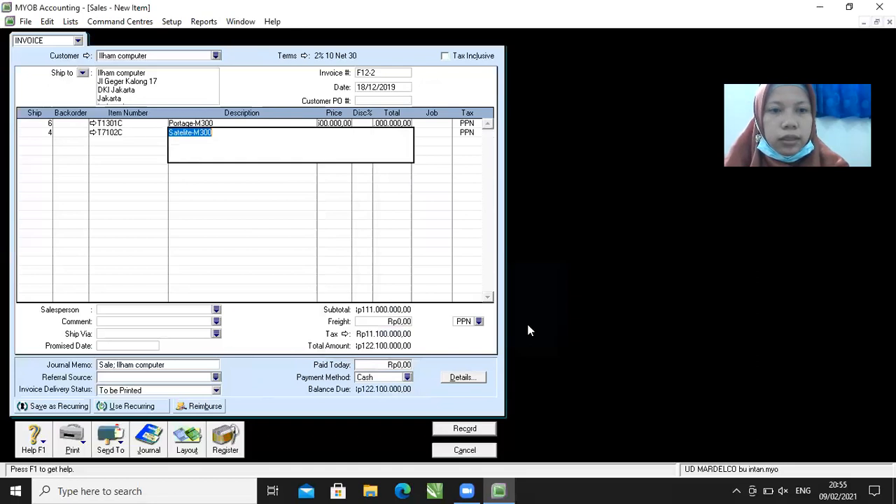
{"action": "key", "text": "Tab"}
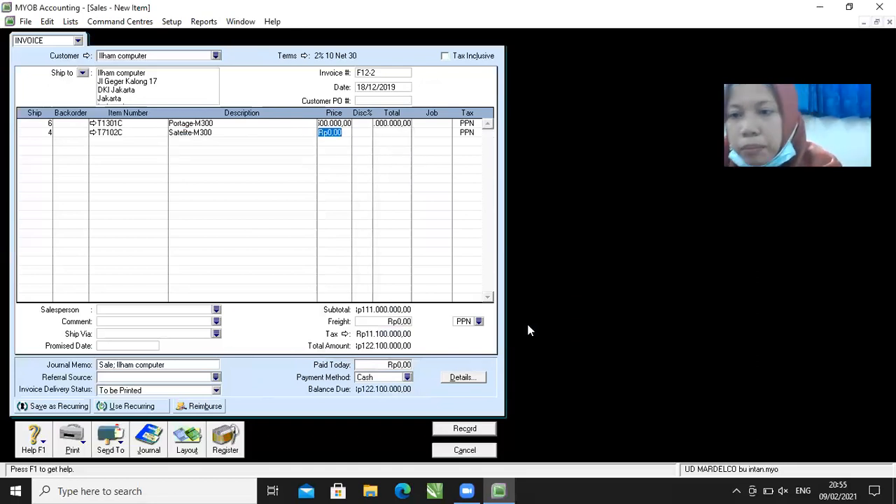
{"action": "type", "text": "150"}
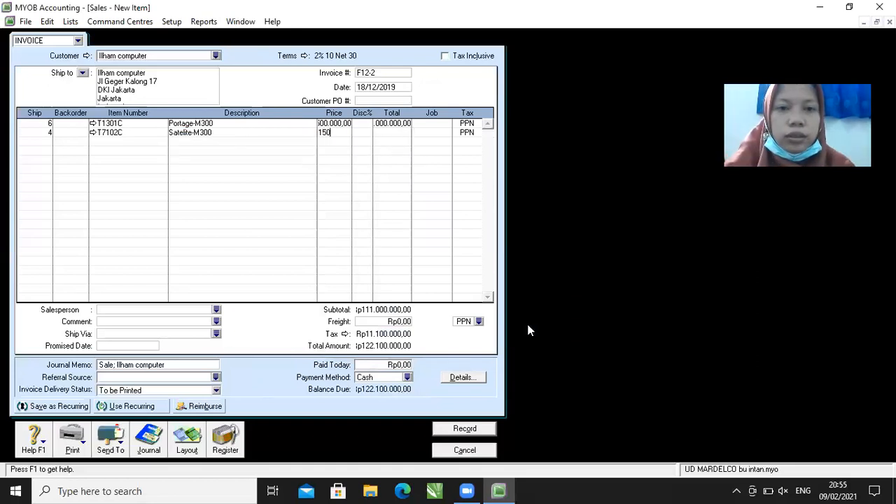
{"action": "type", "text": "00000"}
{"action": "key", "text": "Return"}
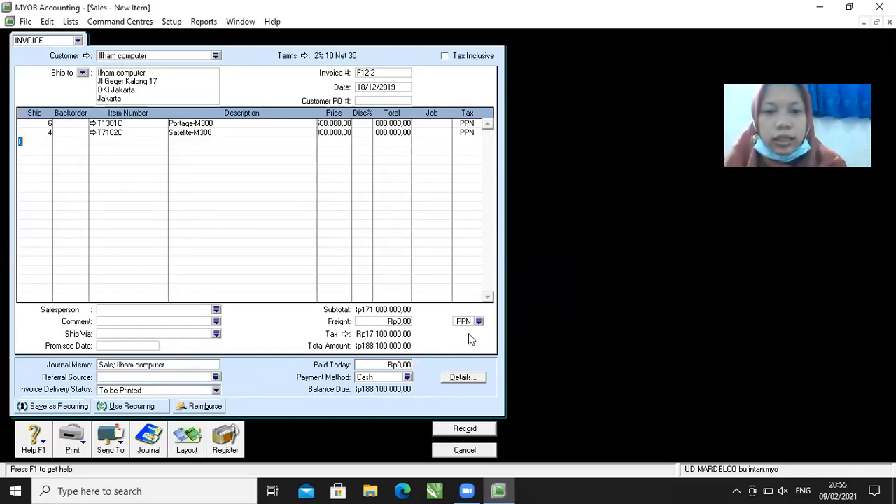
Step: Charge Rp2.000.000 freight with the N-T (Non-Taxable) tax code, and record the sales invoice before closing the entry form
{"action": "left_click", "coordinate": [398, 322]}
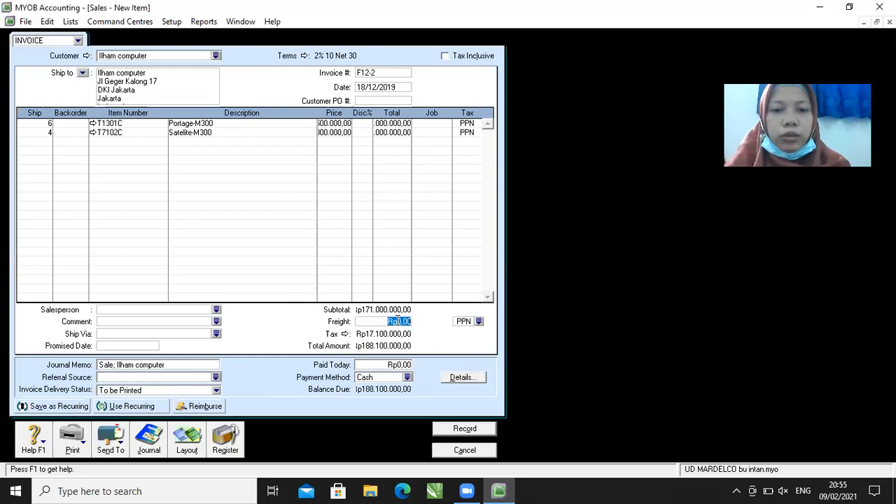
{"action": "type", "text": "2000000"}
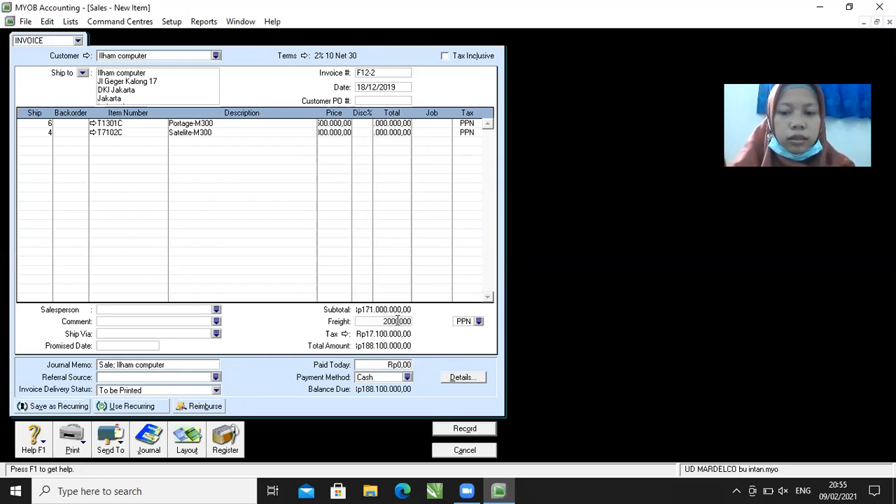
{"action": "key", "text": "Tab"}
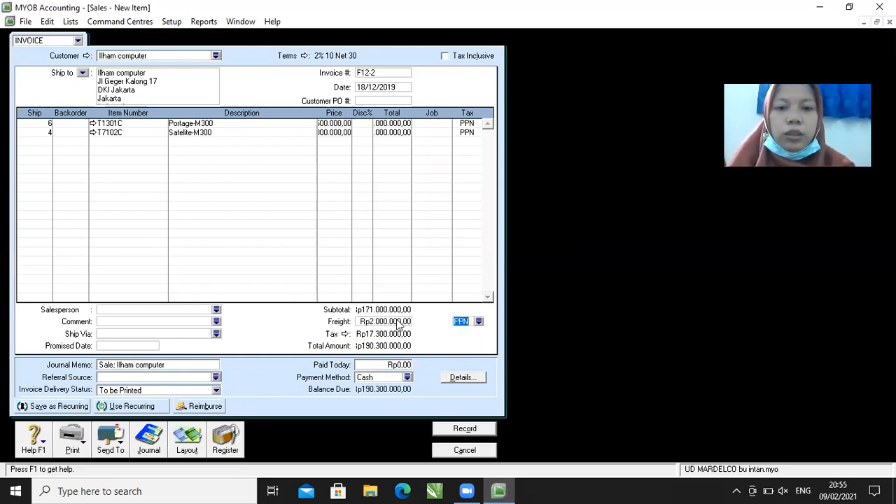
{"action": "left_click", "coordinate": [480, 322]}
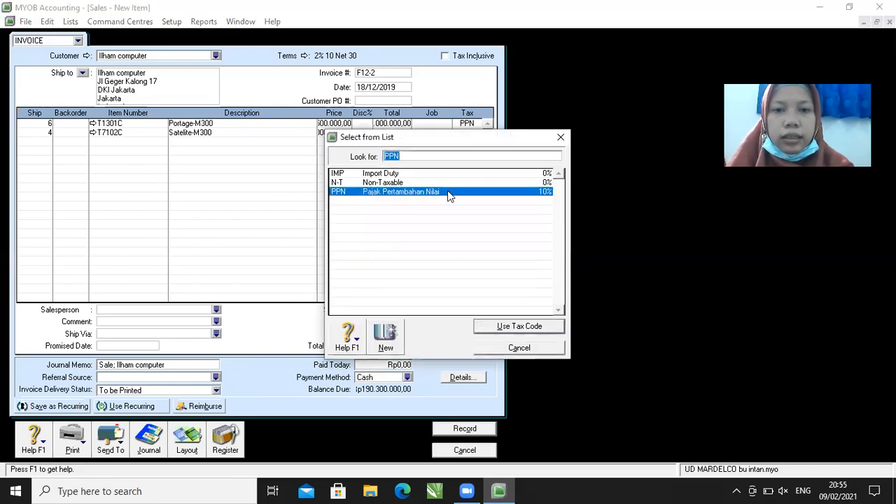
{"action": "left_click", "coordinate": [437, 182]}
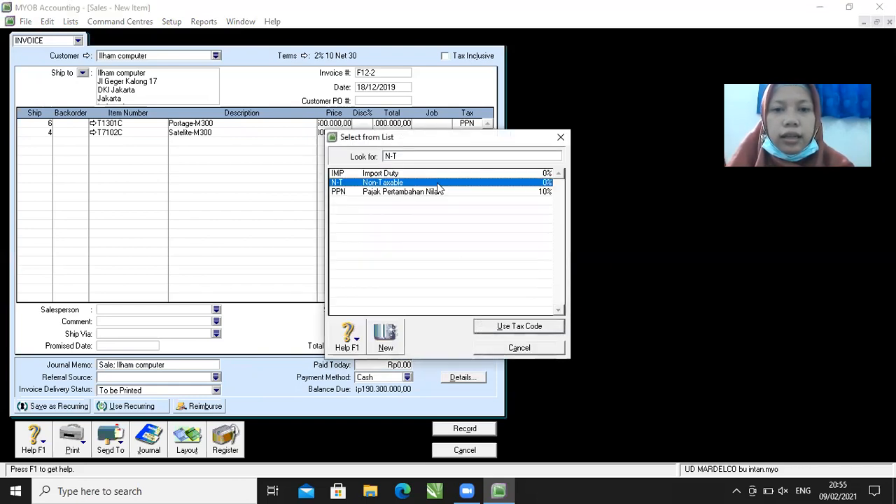
{"action": "left_click", "coordinate": [509, 330]}
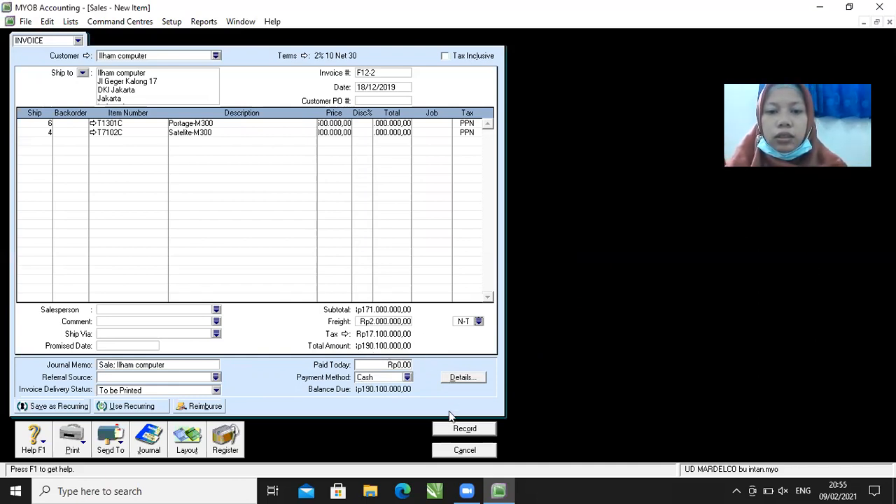
{"action": "left_click", "coordinate": [452, 432]}
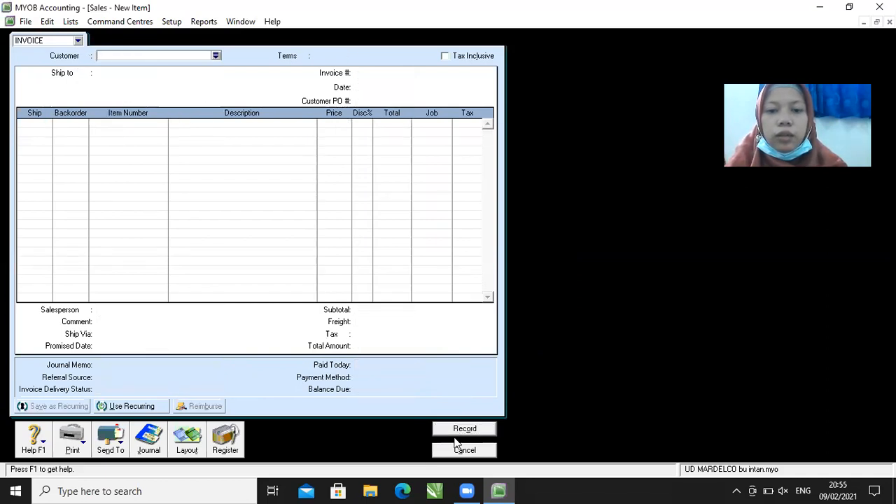
{"action": "left_click", "coordinate": [464, 451]}
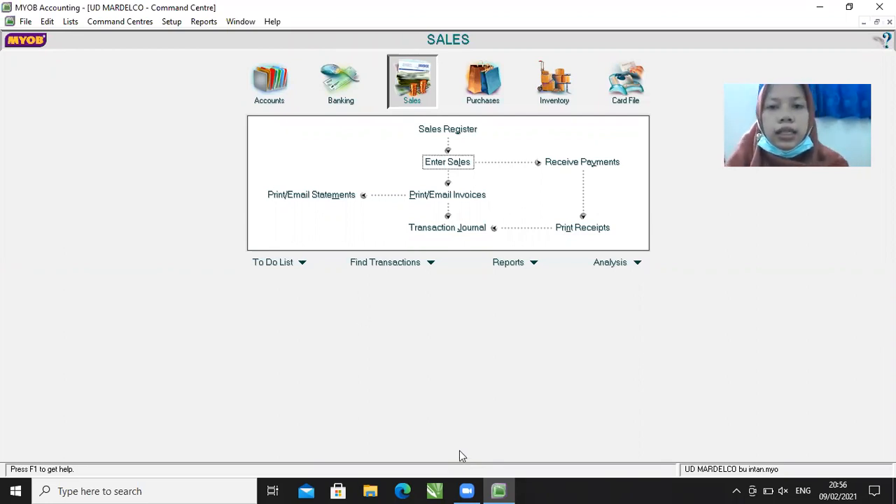
Step: Start a bill payment to the supplier PT PUTRI from the account 1-1100 Cash in Bank
{"action": "left_click", "coordinate": [482, 71]}
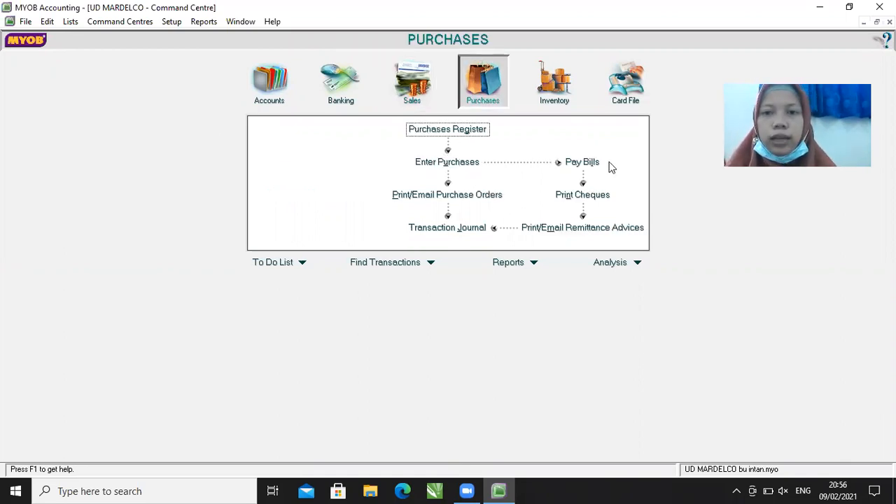
{"action": "left_click", "coordinate": [585, 161]}
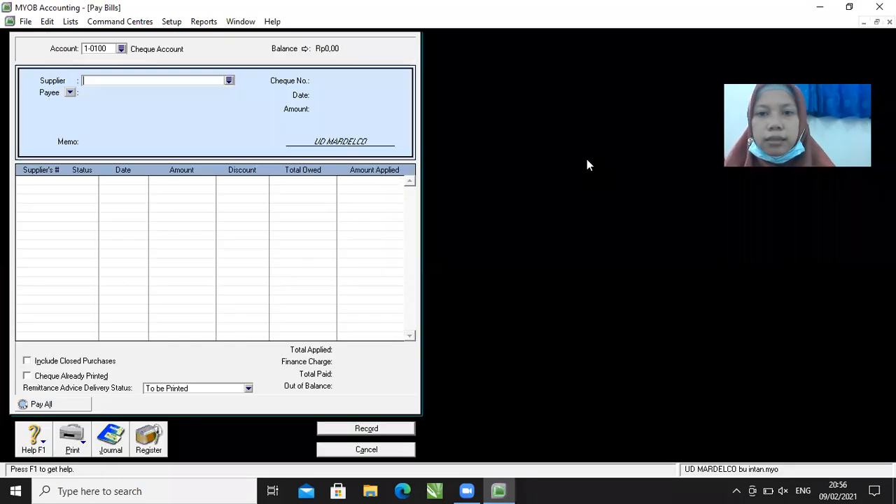
{"action": "left_click", "coordinate": [122, 50]}
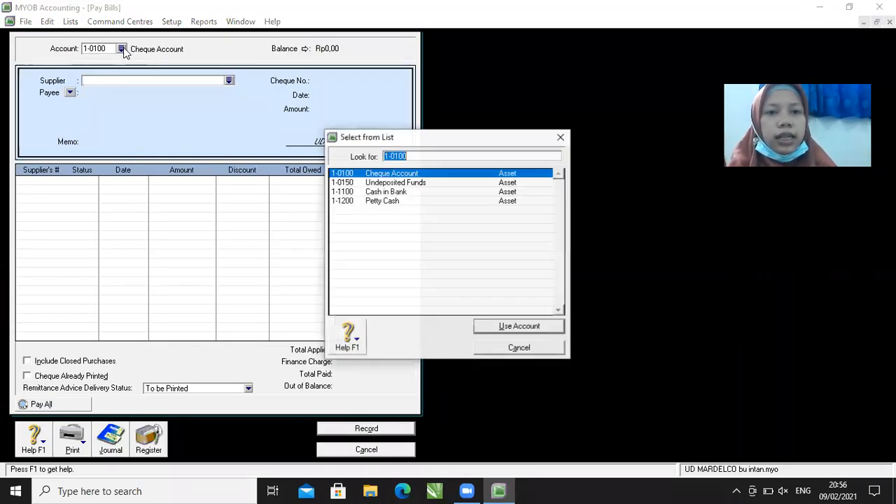
{"action": "left_click", "coordinate": [378, 193]}
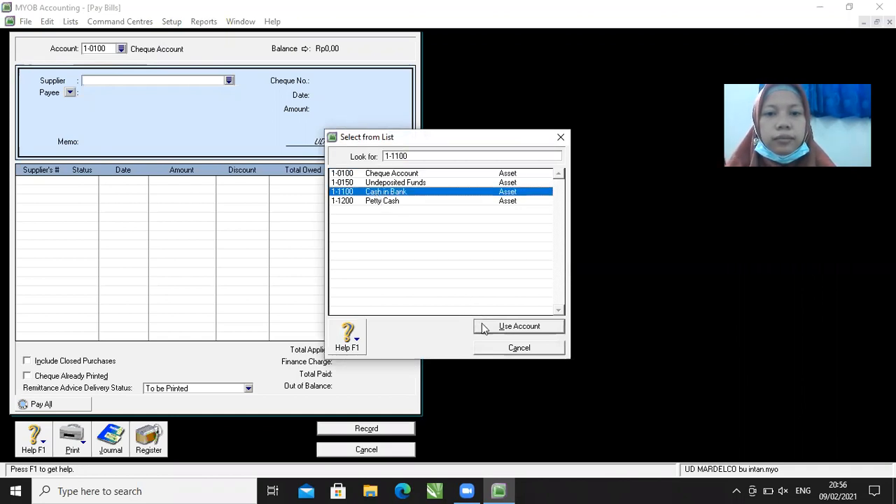
{"action": "left_click", "coordinate": [488, 327]}
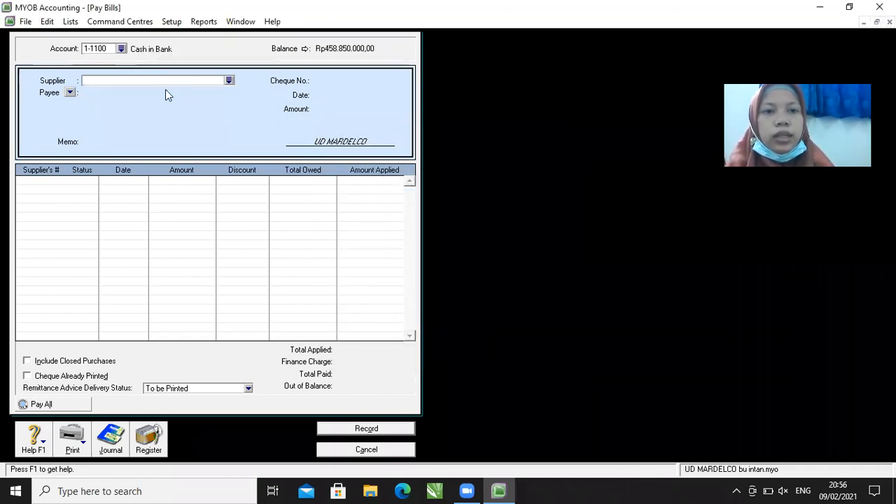
{"action": "left_click", "coordinate": [229, 80]}
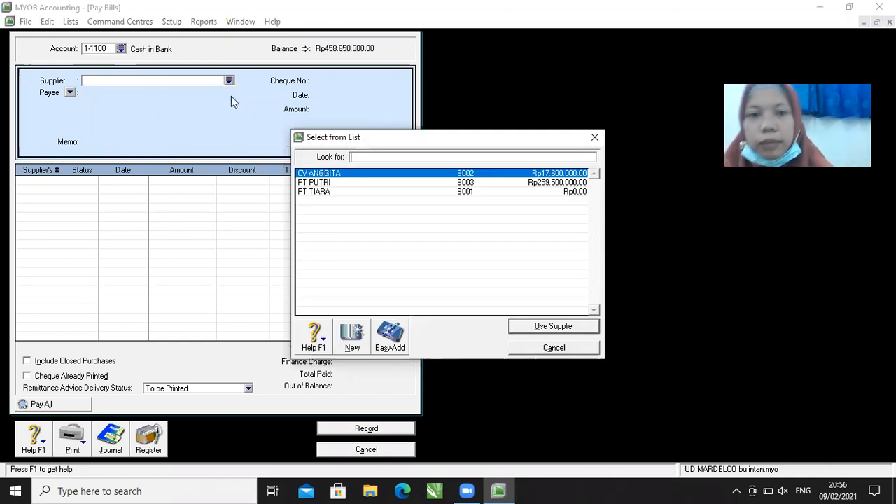
{"action": "left_click", "coordinate": [320, 184]}
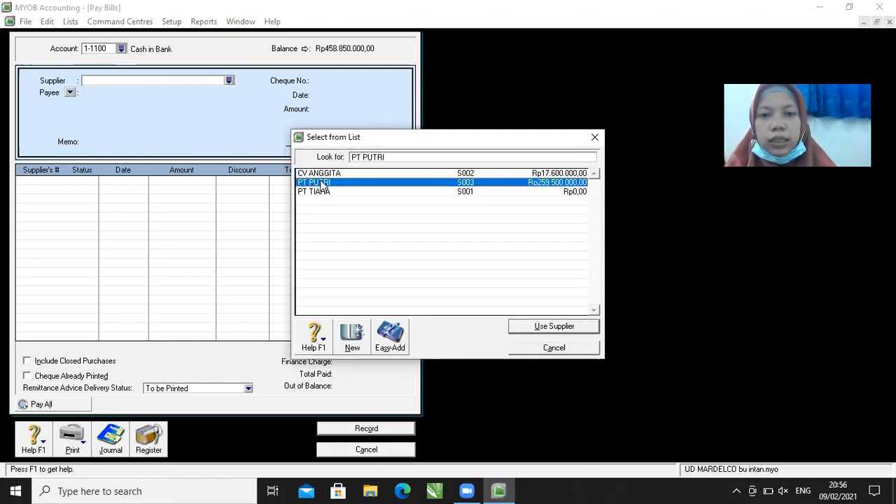
{"action": "left_click", "coordinate": [554, 325]}
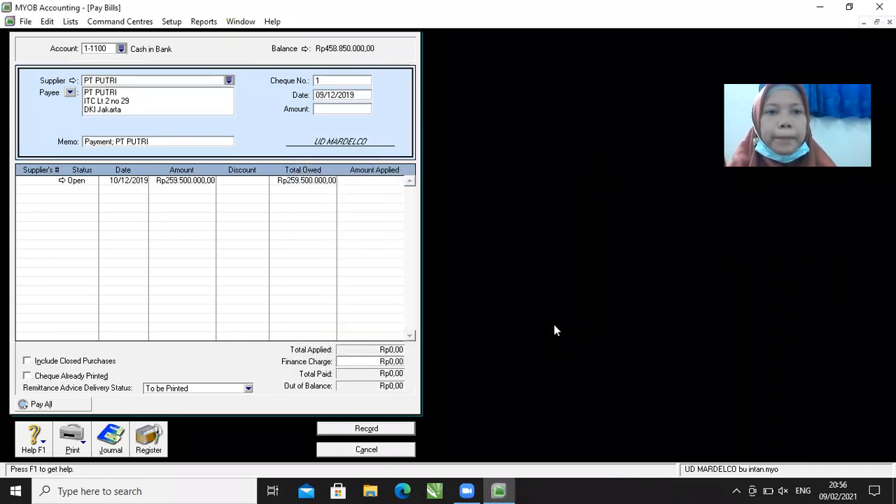
Step: Set the PT PUTRI bill payment's cheque number to BKK12-5 and its date to 18/12/2019
{"action": "left_click", "coordinate": [331, 81]}
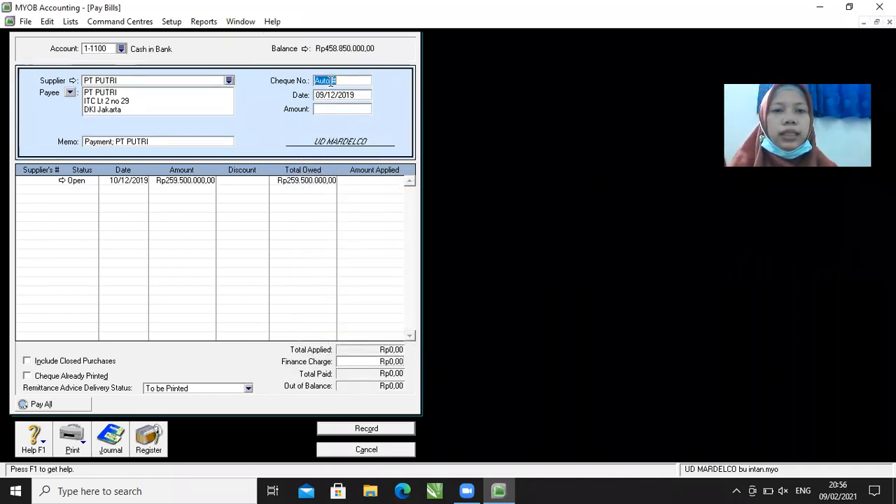
{"action": "key", "text": "BackSpace"}
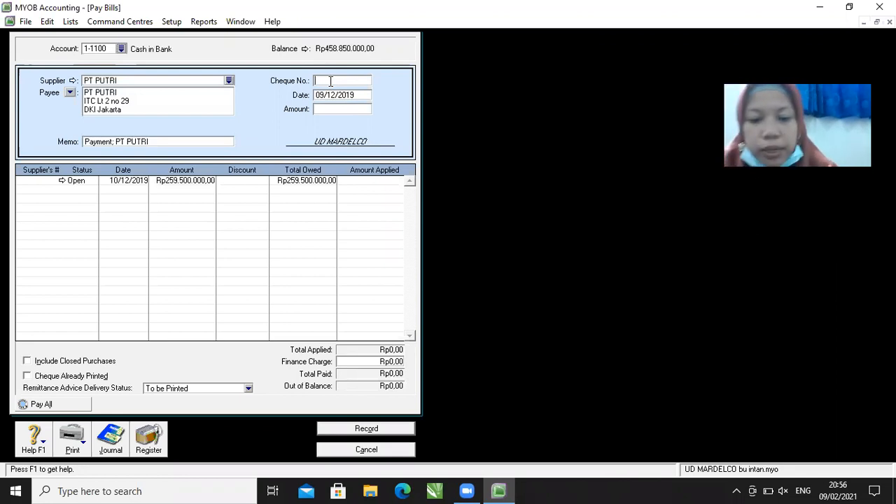
{"action": "type", "text": "BKK"}
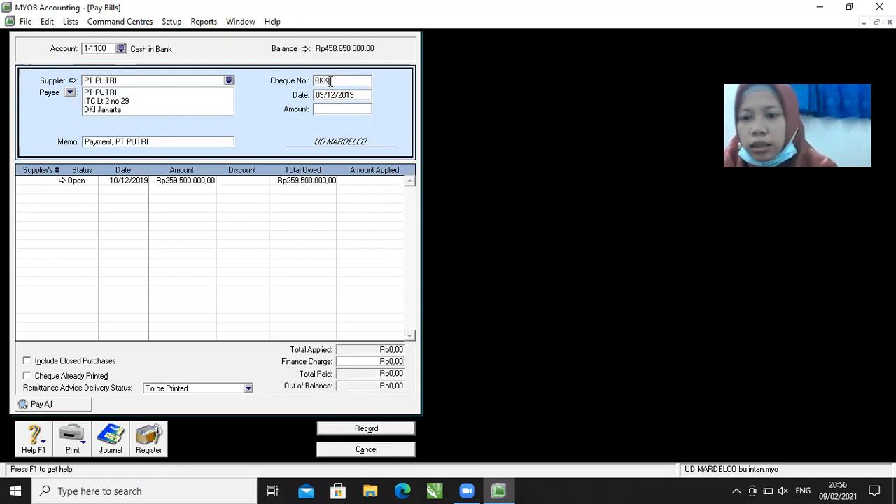
{"action": "type", "text": "12-5"}
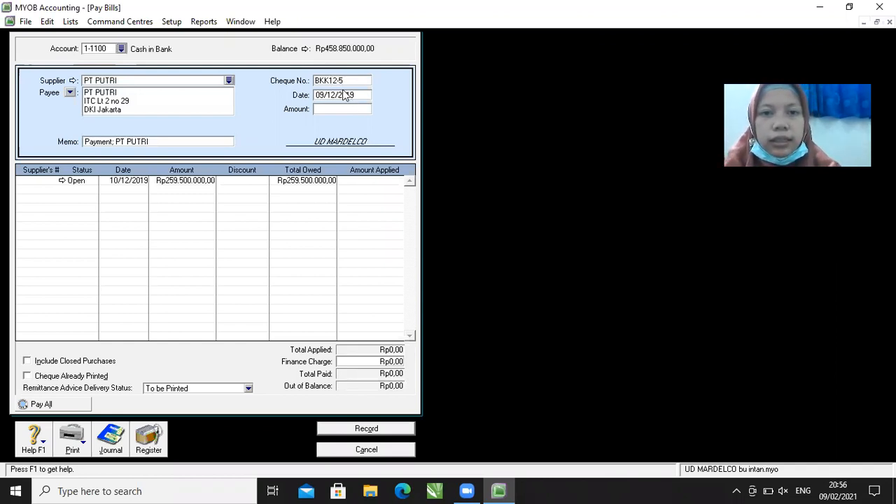
{"action": "double_click", "coordinate": [339, 94]}
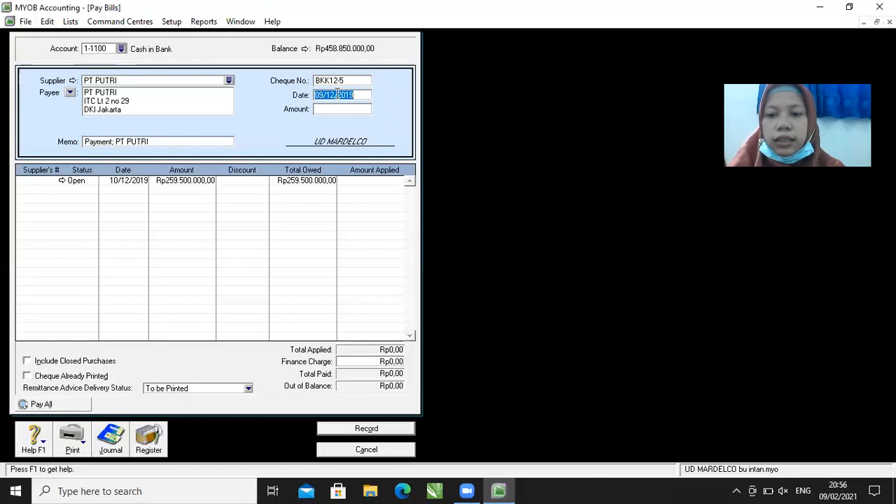
{"action": "key", "text": "BackSpace"}
{"action": "type", "text": "1"}
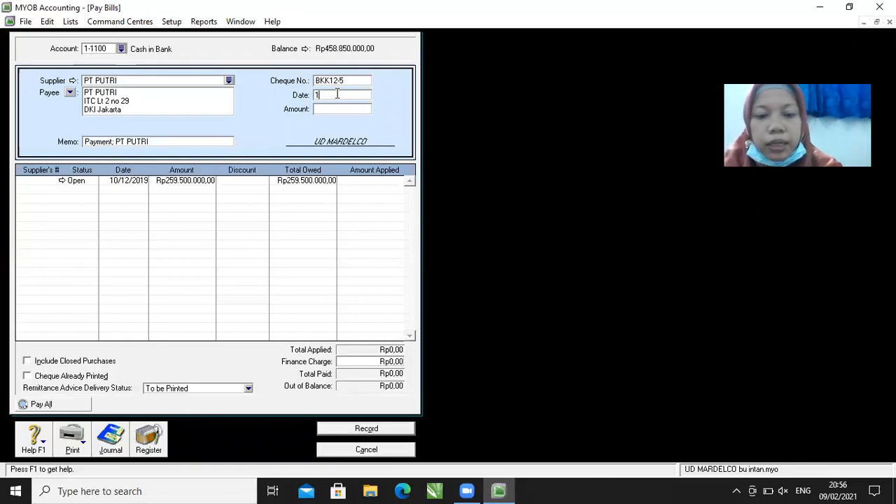
{"action": "type", "text": "8/12/2019"}
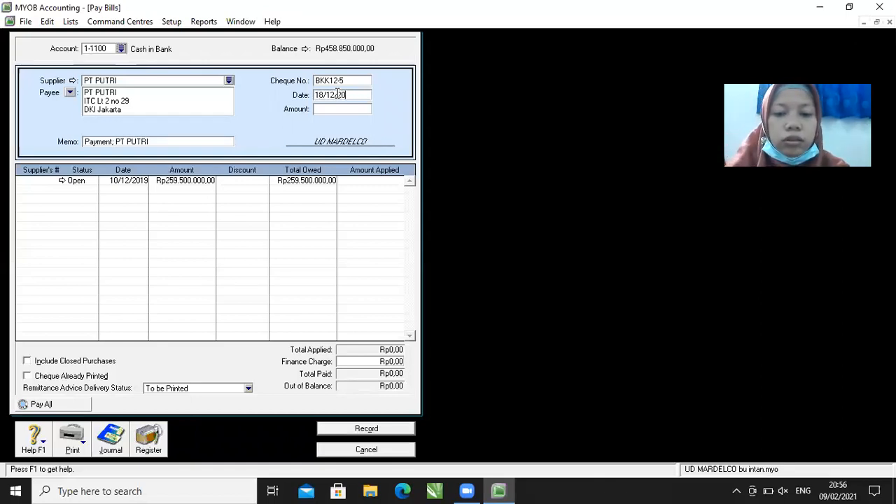
Step: Enter Rp259.500.000 as the amount of the bill payment to PT PUTRI
{"action": "left_click", "coordinate": [324, 109]}
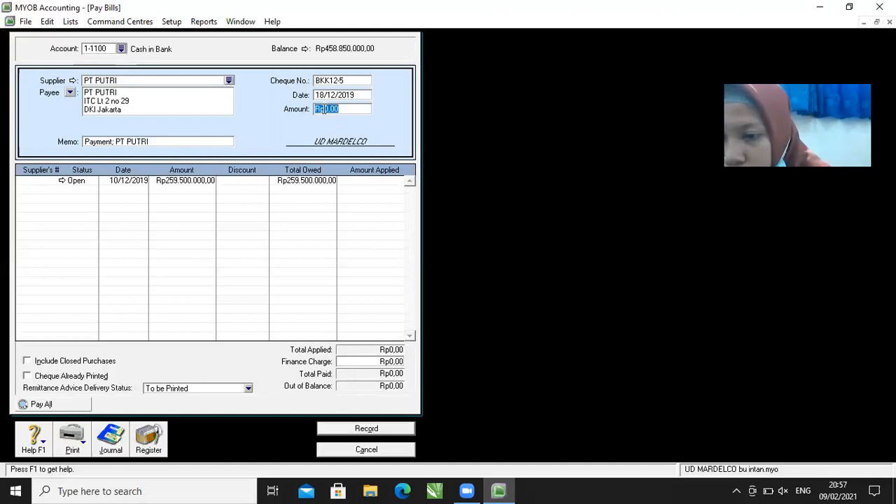
{"action": "type", "text": "25"}
{"action": "type", "text": "9.500.000"}
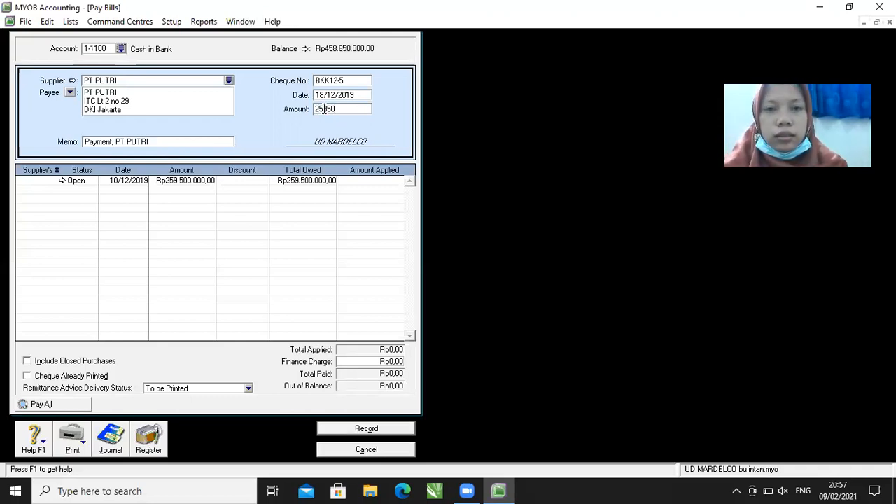
{"action": "key", "text": "Tab"}
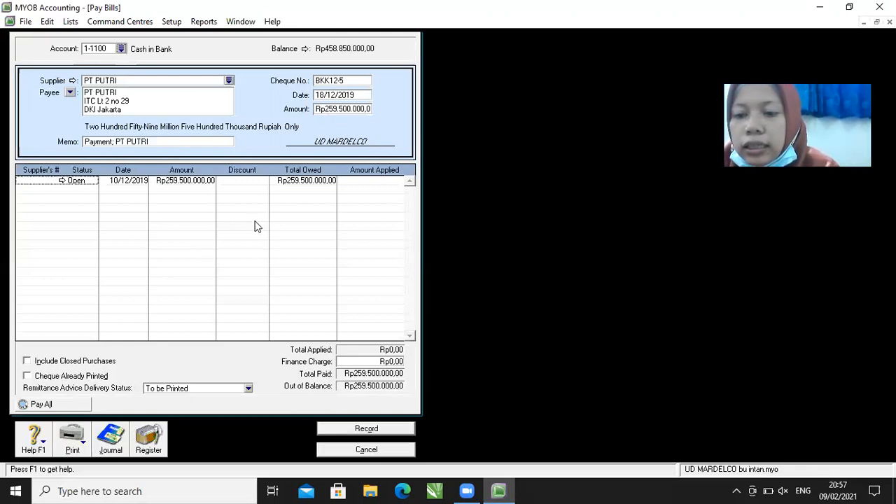
Step: Apply the full payment to the open purchase dated 10/12/2019, and record it before closing the bill payment form
{"action": "left_click", "coordinate": [357, 179]}
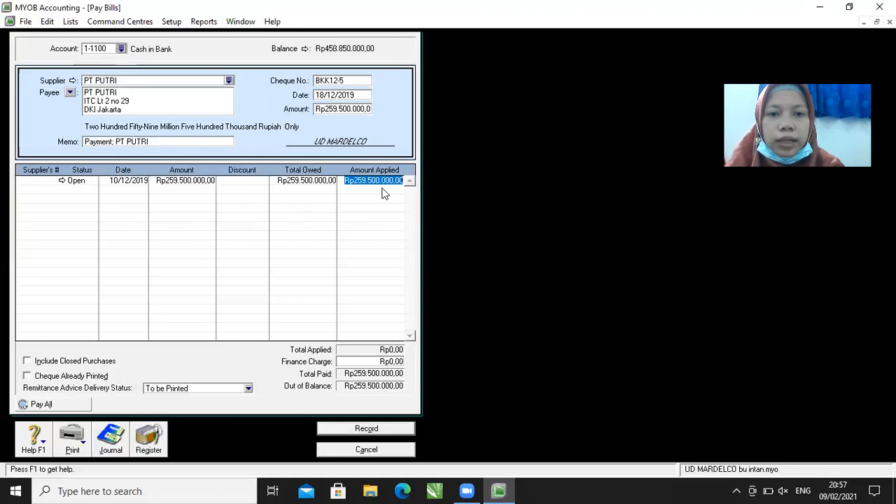
{"action": "key", "text": "Tab"}
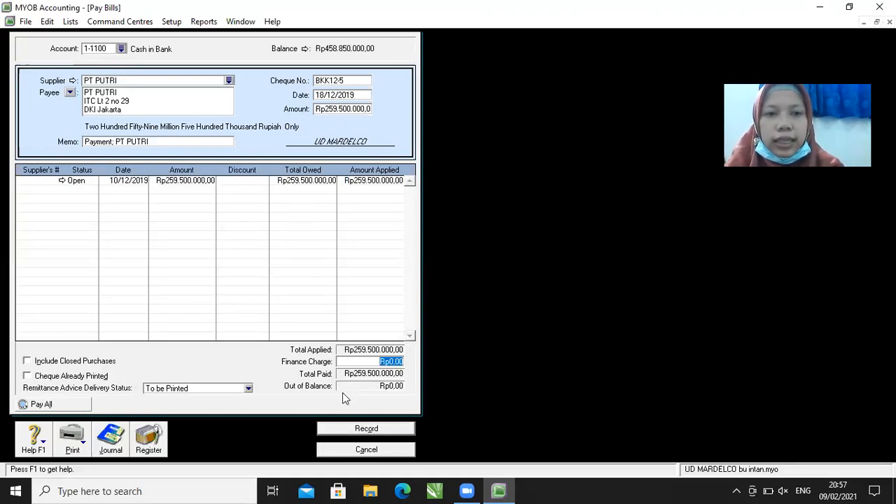
{"action": "left_click", "coordinate": [366, 428]}
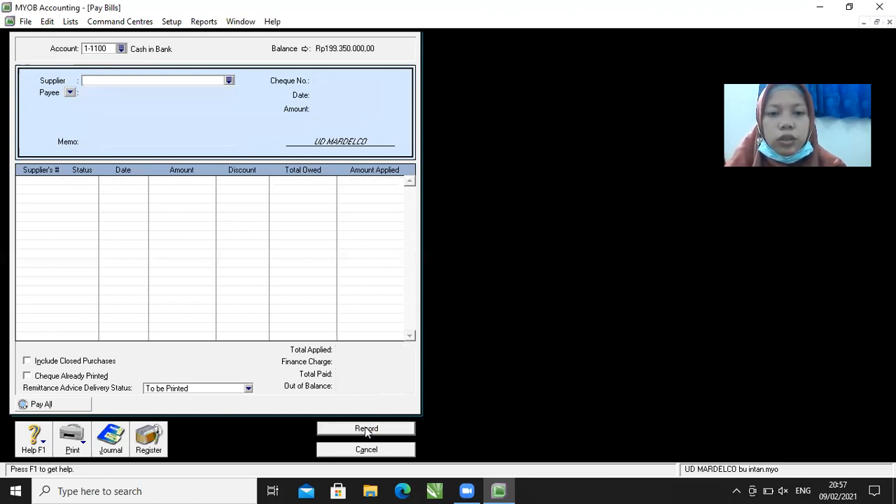
{"action": "left_click", "coordinate": [368, 444]}
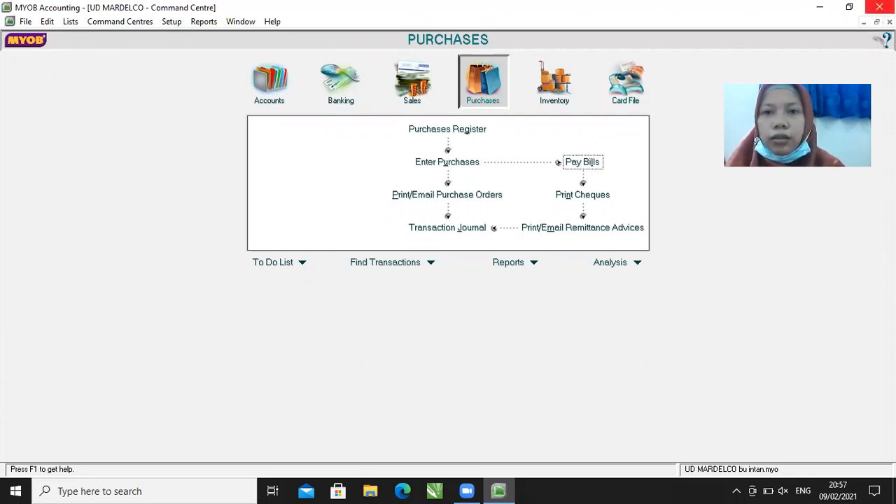
Step: Quit MYOB Accounting without producing a session report or backing up the company file
{"action": "left_click", "coordinate": [879, 7]}
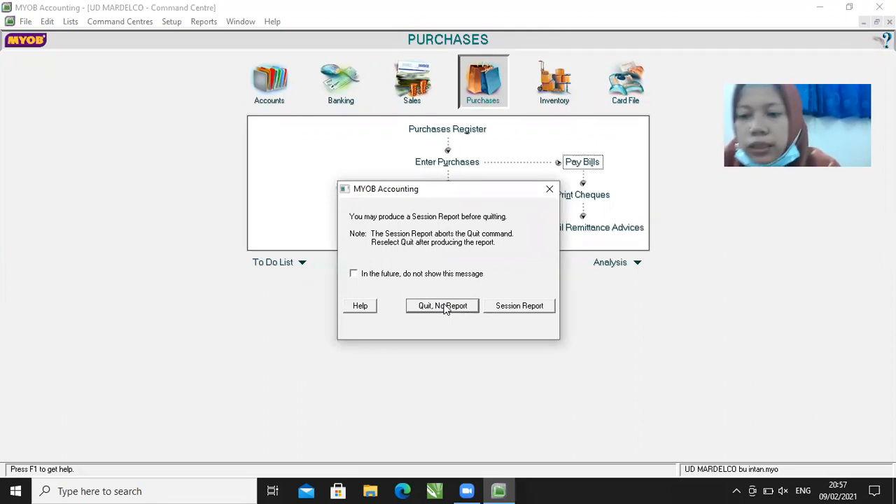
{"action": "left_click", "coordinate": [443, 309]}
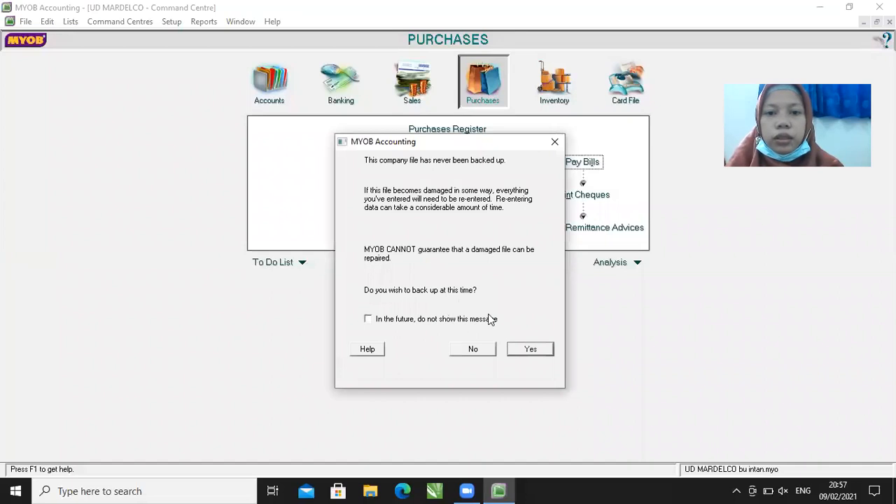
{"action": "left_click", "coordinate": [482, 354]}
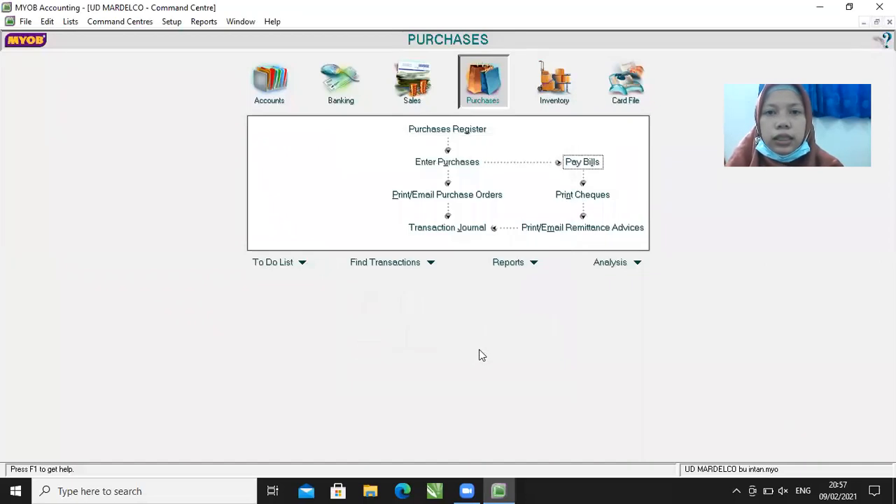